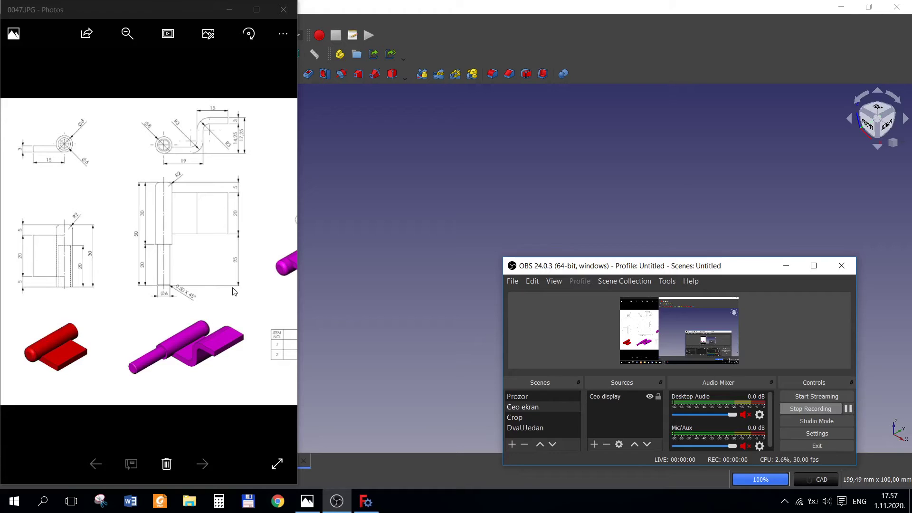
Create a new body in the Part Design workbench
click(327, 303)
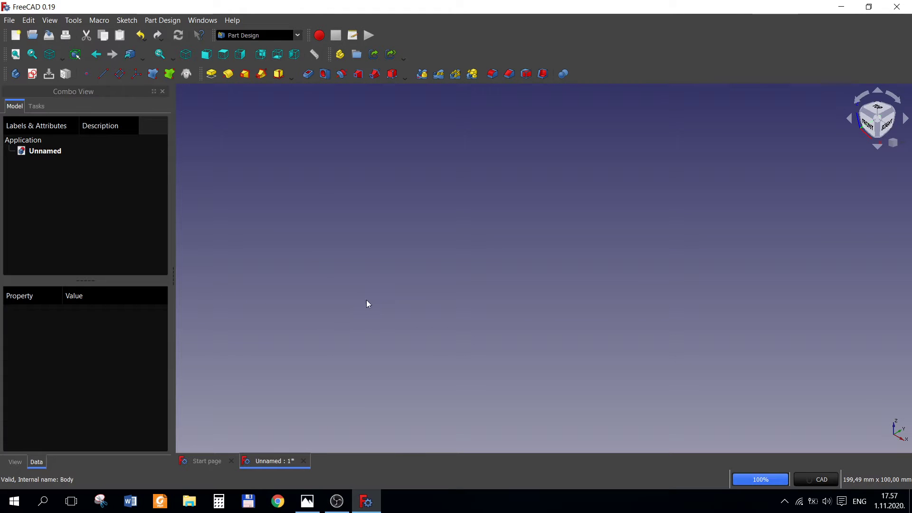
click(297, 35)
click(257, 129)
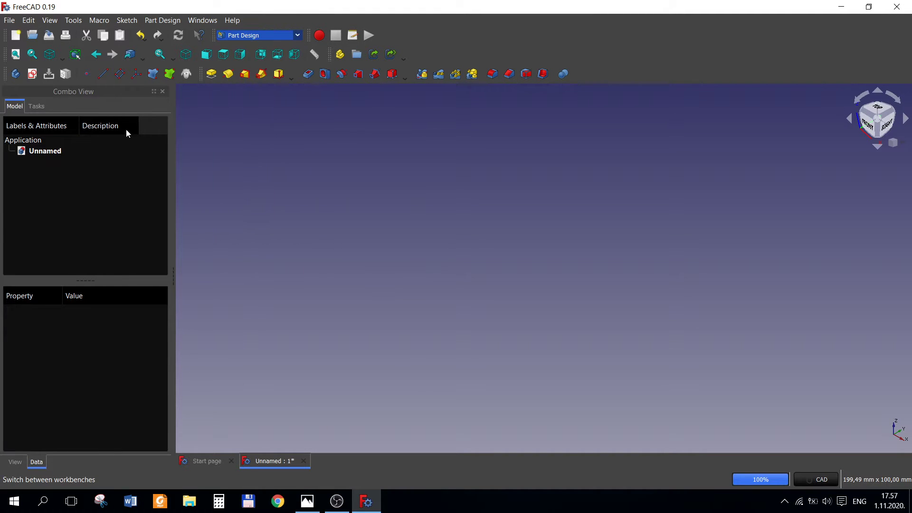
click(37, 107)
click(45, 140)
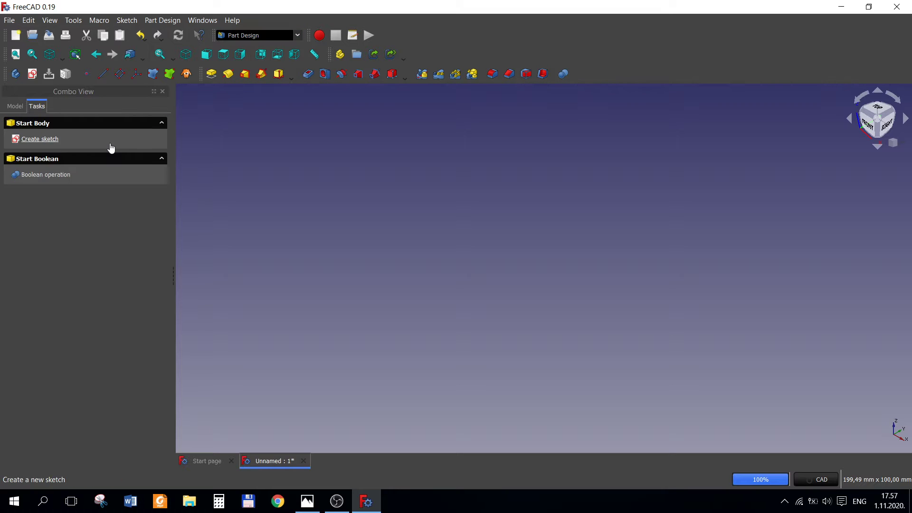
Start a sketch on the XZ plane and draw a circle centred on the origin
click(51, 141)
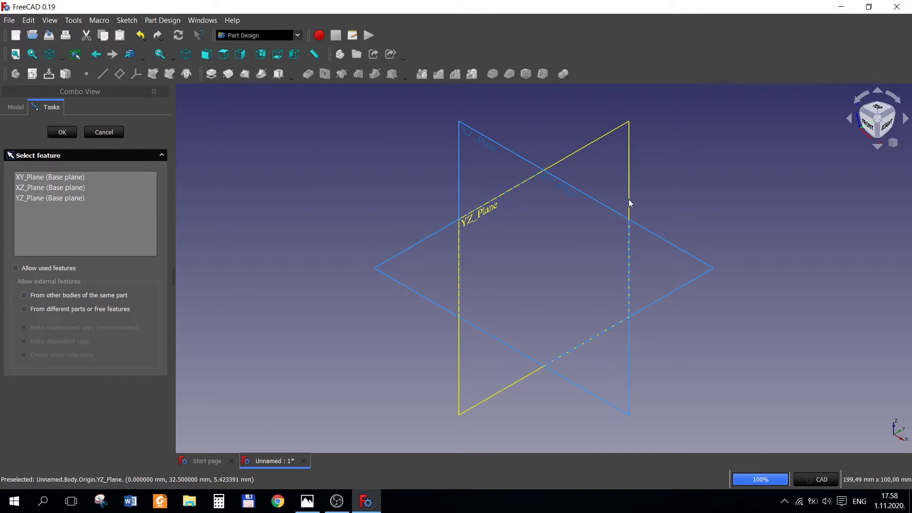
click(631, 385)
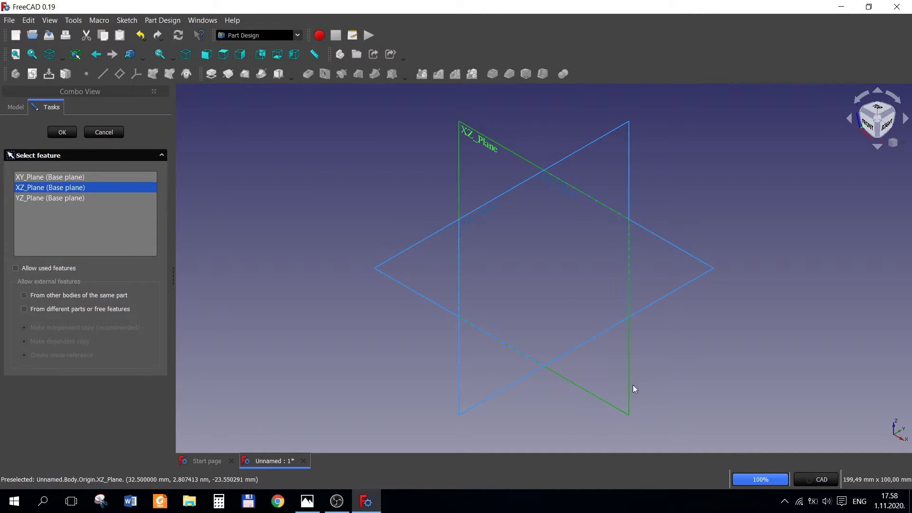
click(62, 134)
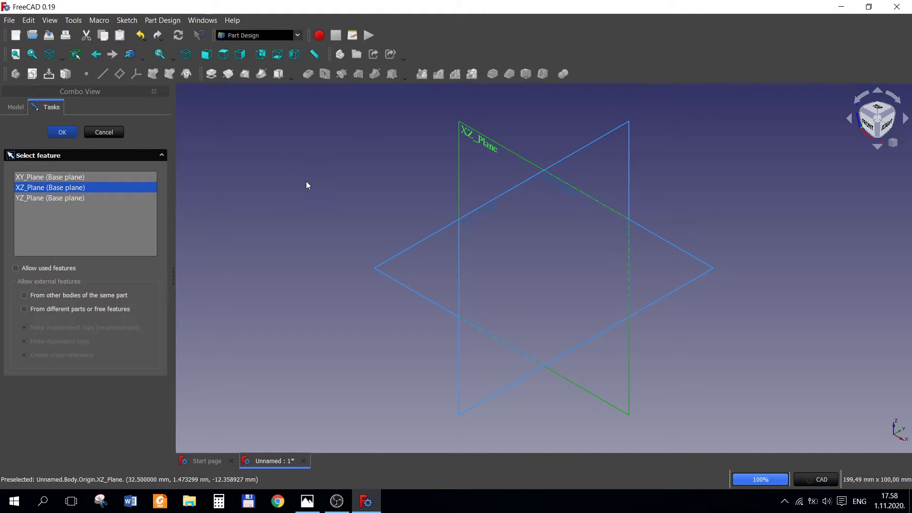
click(266, 73)
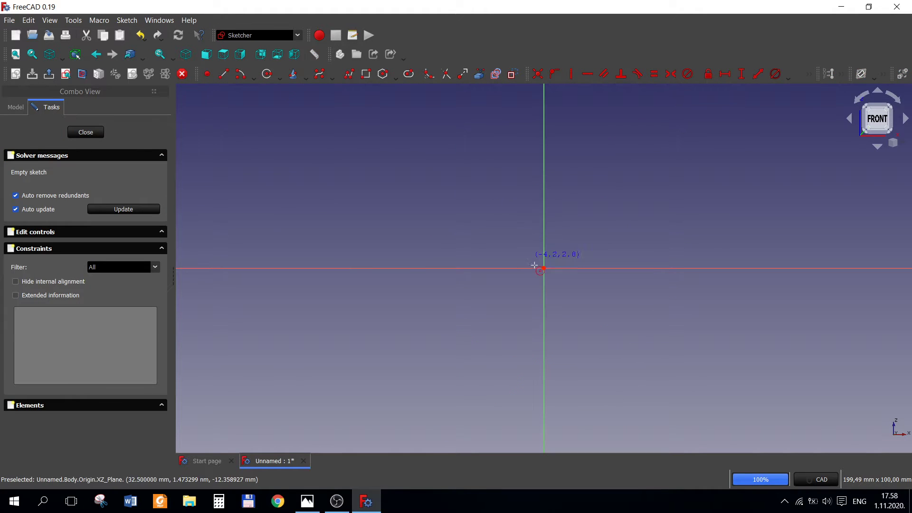
click(543, 269)
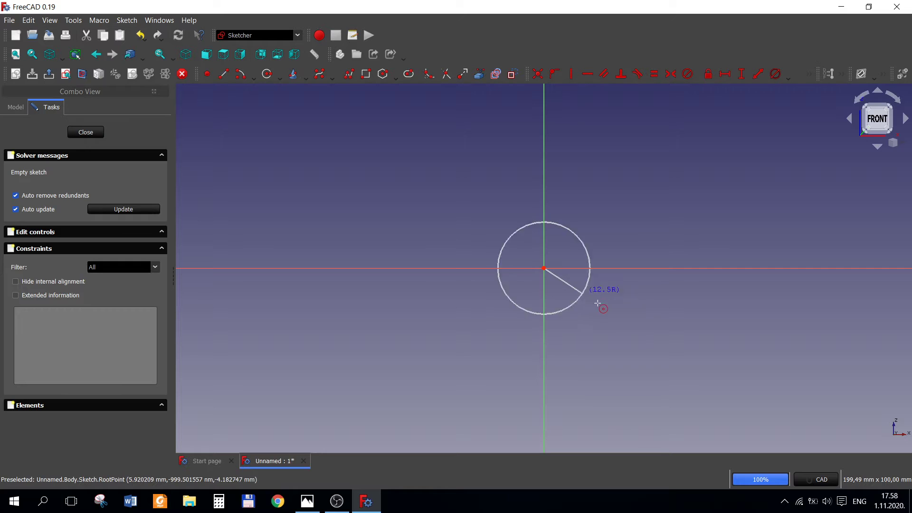
click(606, 280)
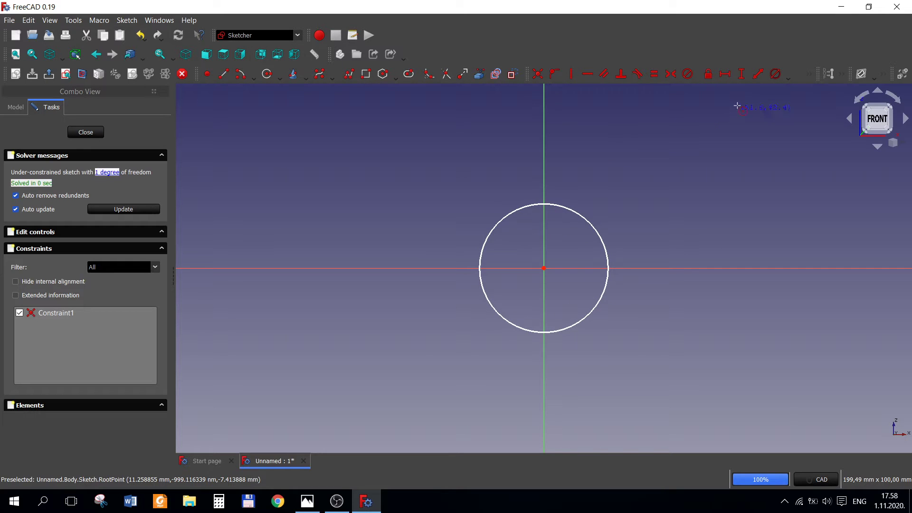
Constrain the circle to an 8 mm diameter and close the sketch
click(787, 82)
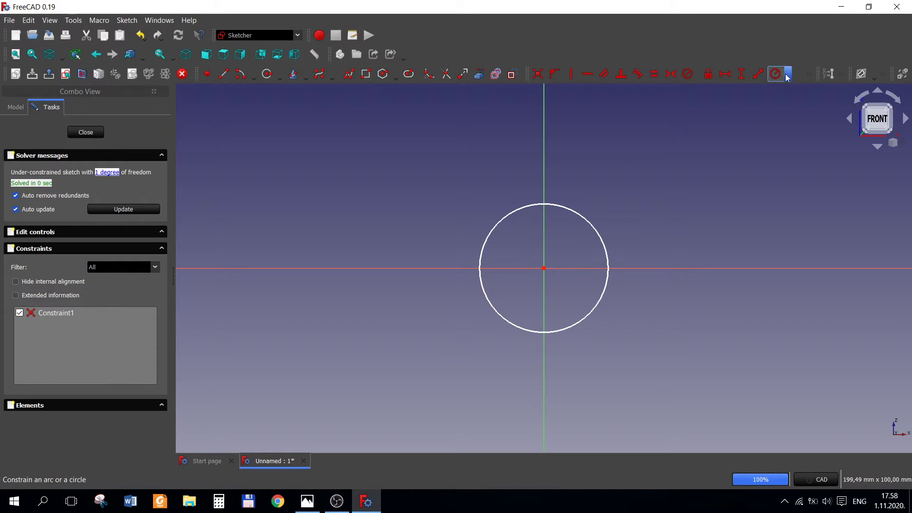
click(787, 81)
click(829, 101)
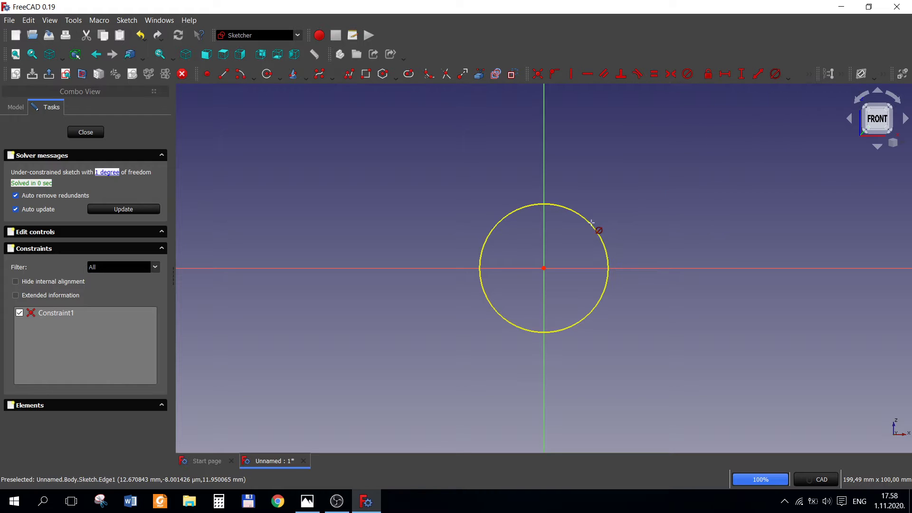
click(594, 225)
text(8)
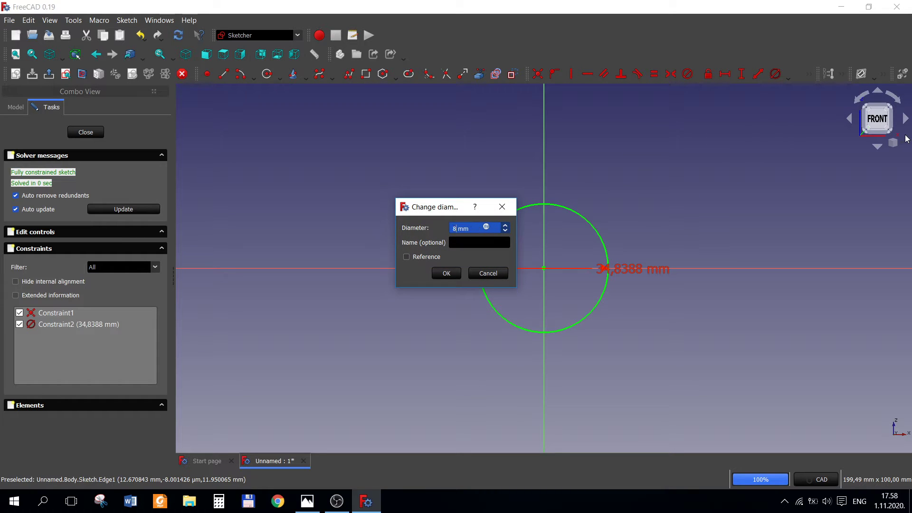
key(Return)
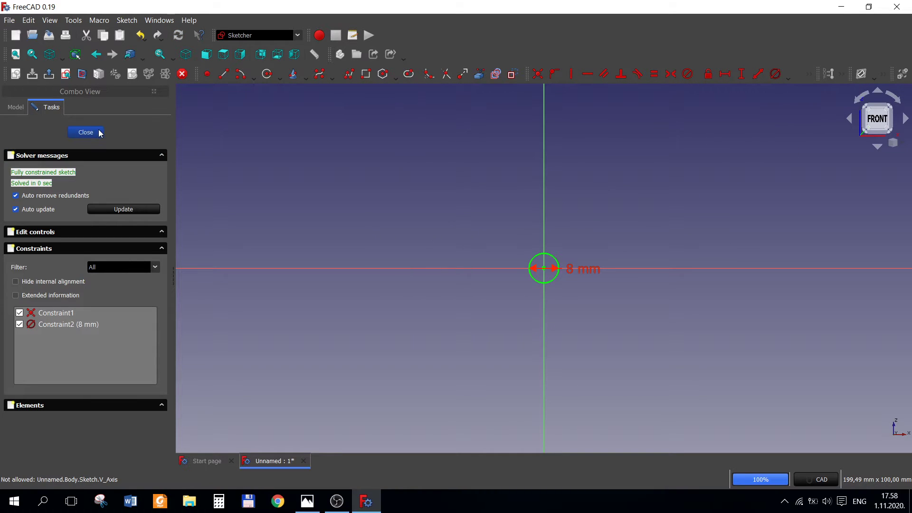
click(86, 133)
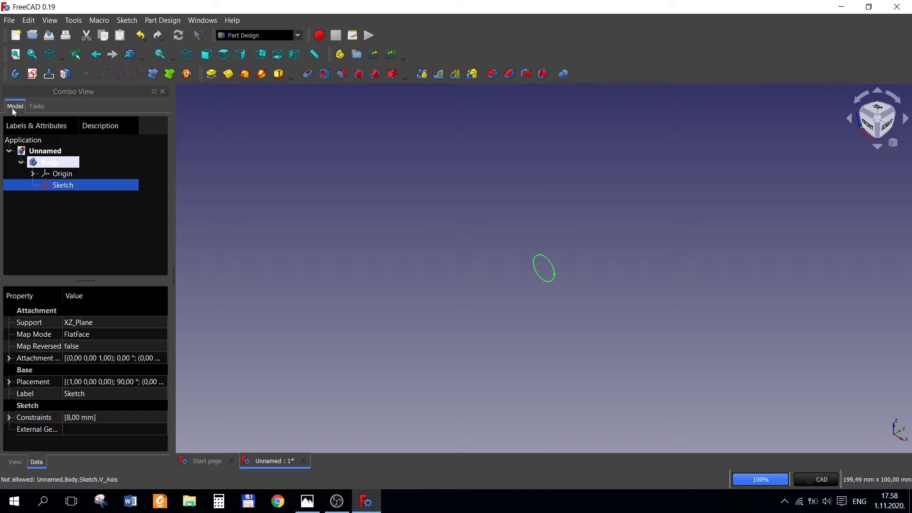
Pad the circle sketch 30 mm into a cylinder
click(306, 504)
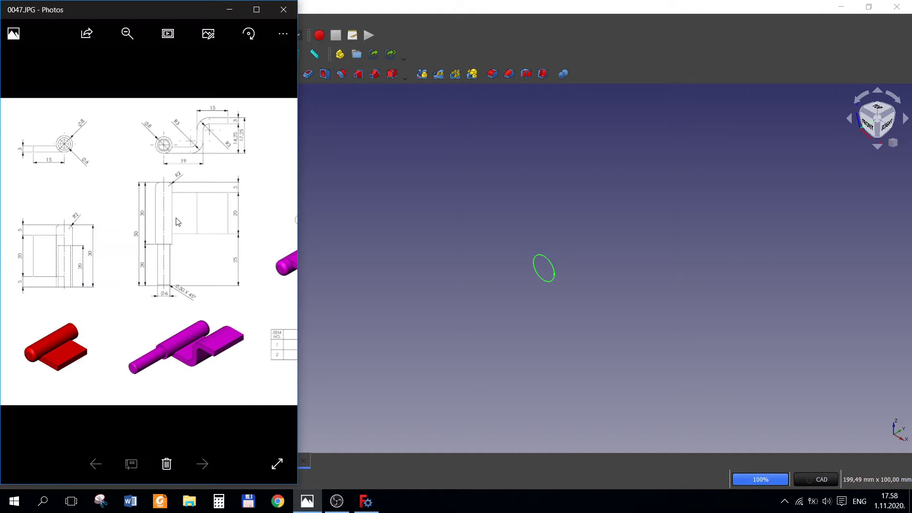
click(366, 501)
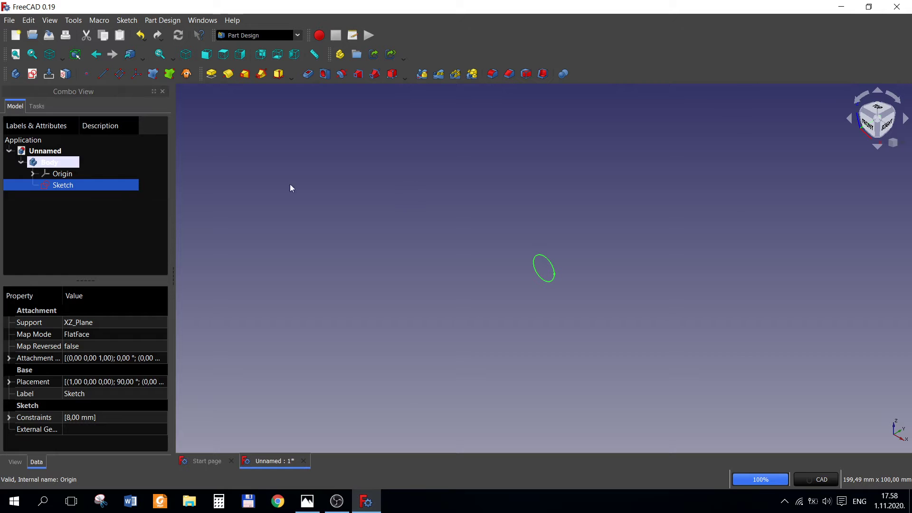
click(212, 74)
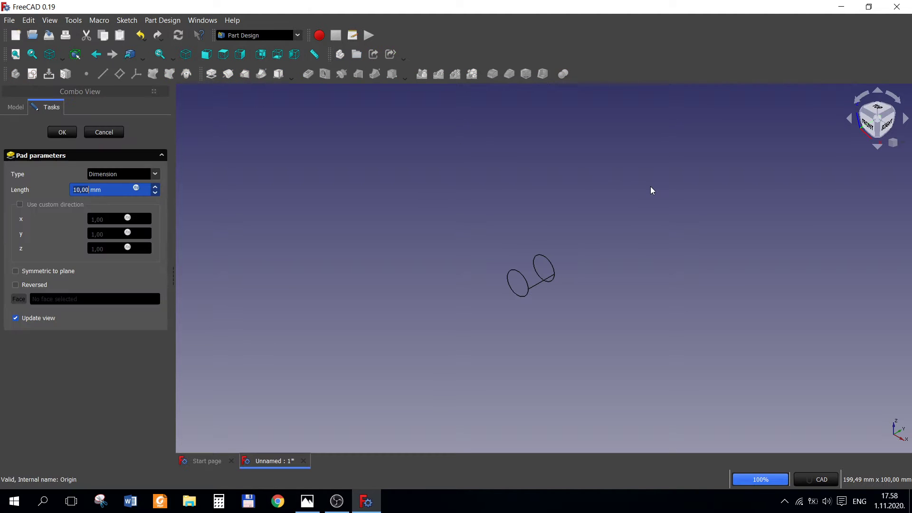
text(30)
key(Return)
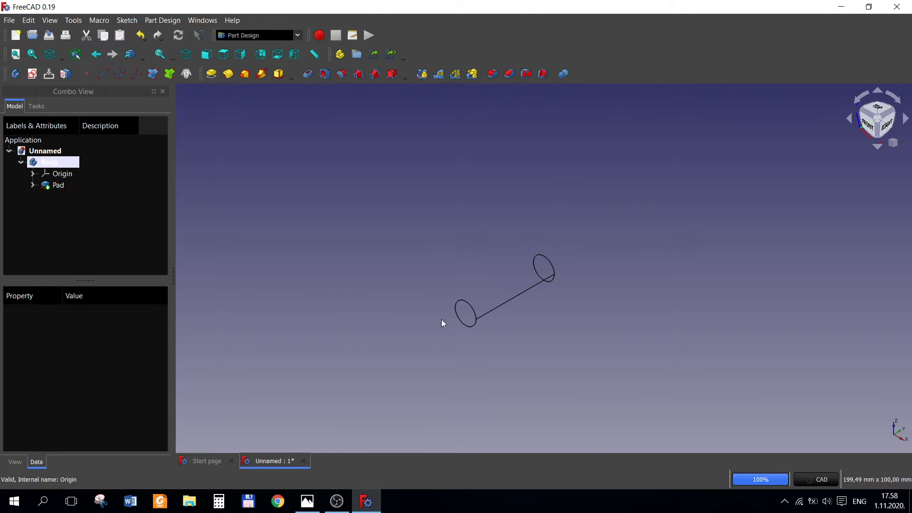
Set the draw style to Flat lines and select the cylinder's end face
click(62, 55)
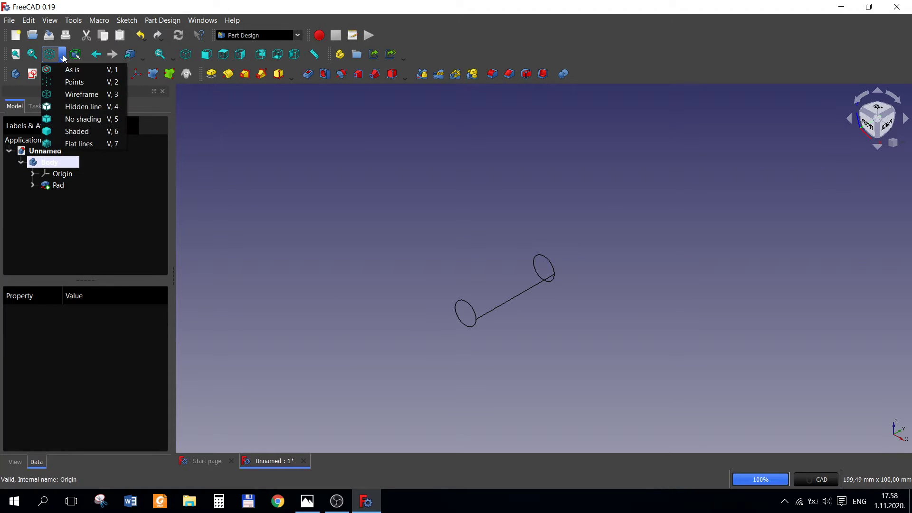
click(76, 143)
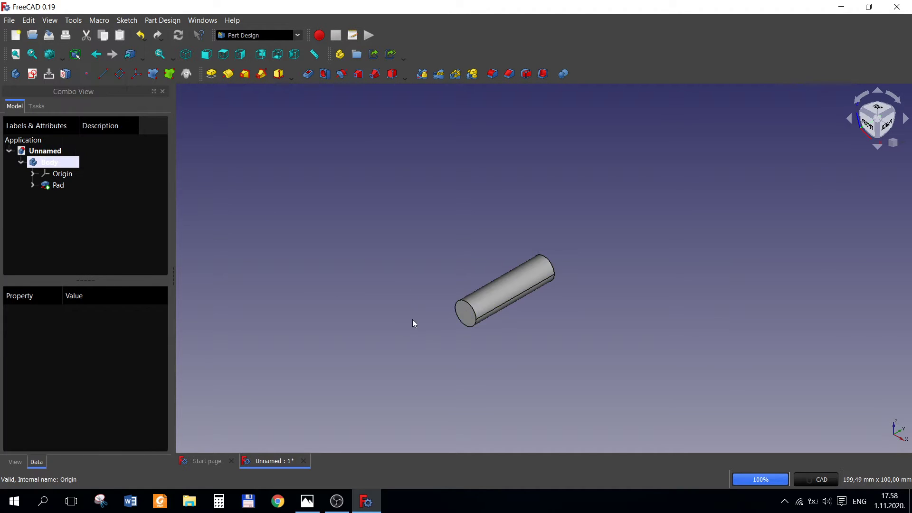
click(463, 317)
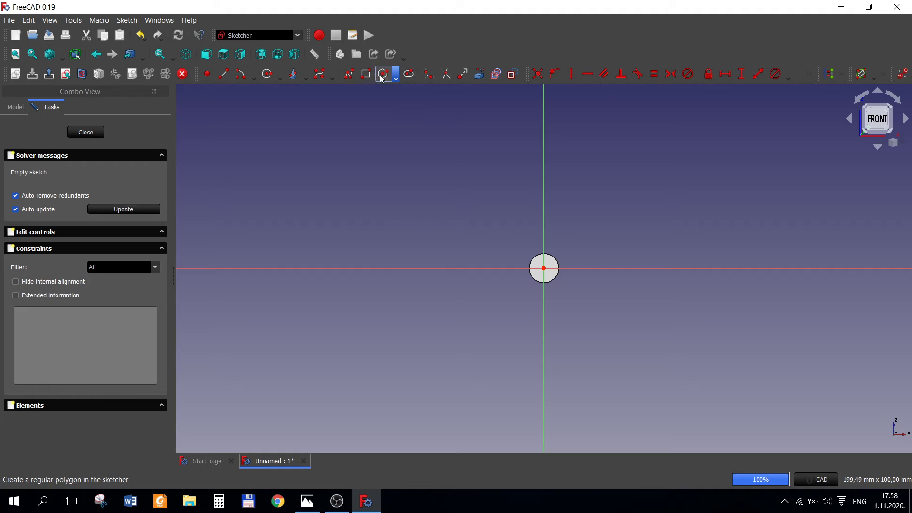
Draw a 6 mm diameter circle centred on the end face
click(267, 74)
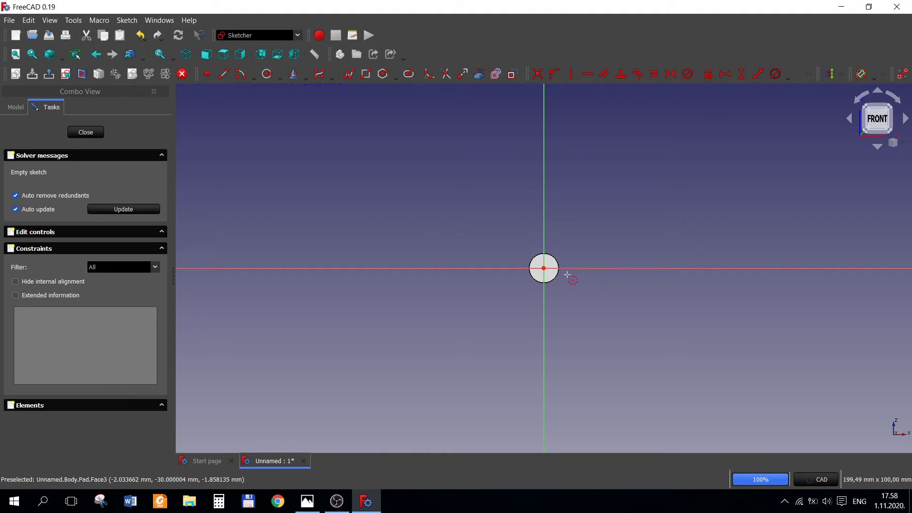
click(544, 268)
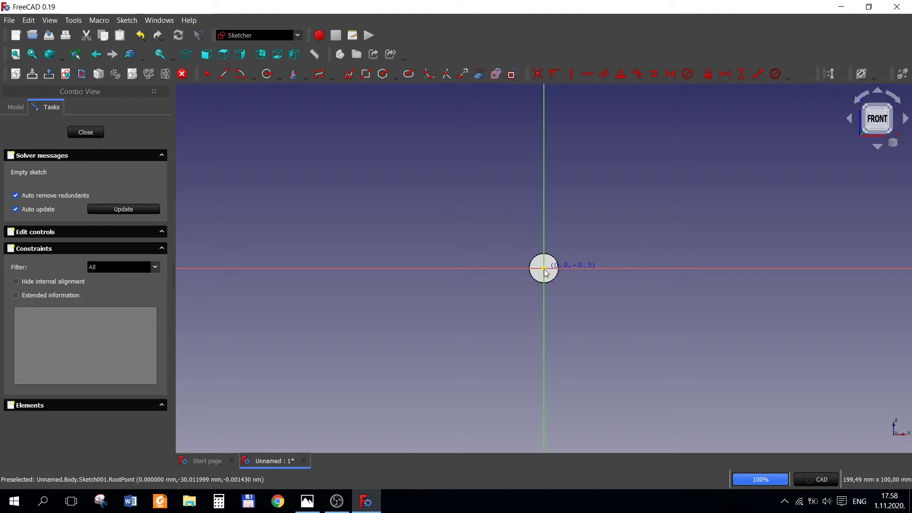
click(600, 304)
click(775, 73)
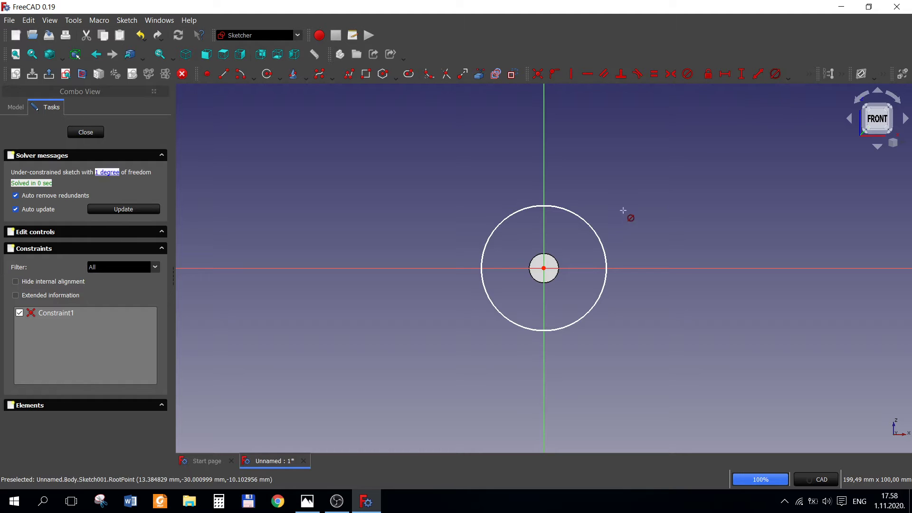
click(592, 231)
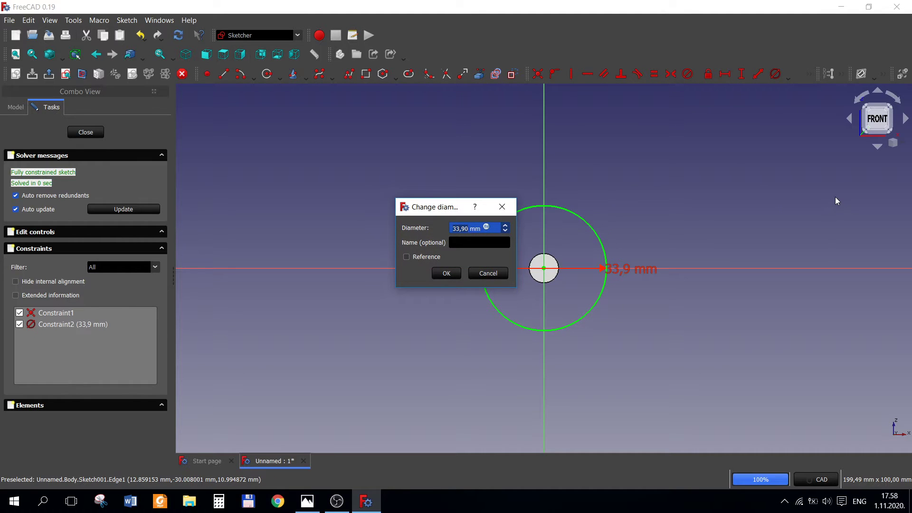
text(6)
key(Return)
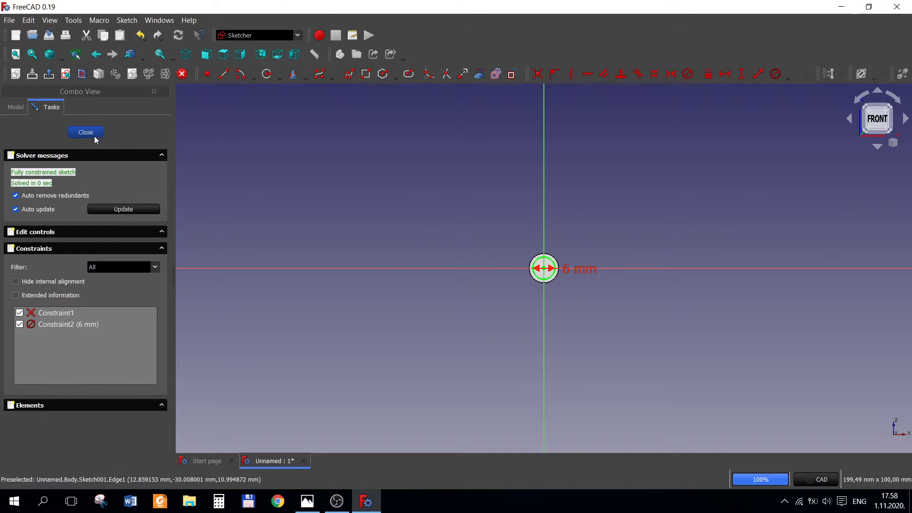
Close the sketch and pad it 20 mm into a pin
click(94, 136)
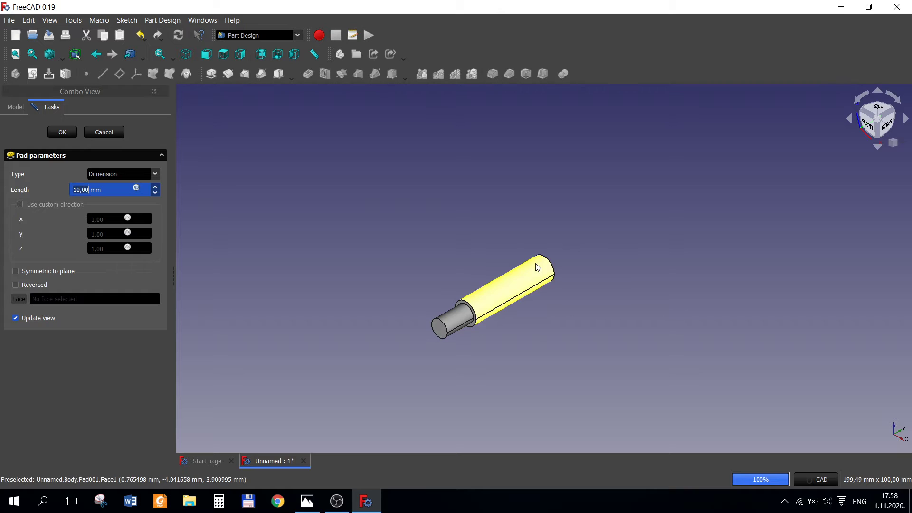
text(20)
key(Return)
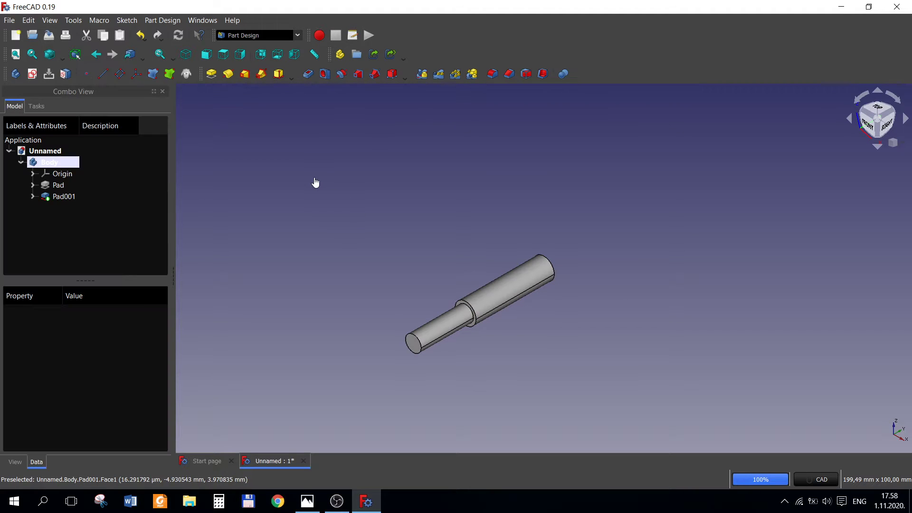
View the About FreeCAD info and check the reference hinge drawing
click(238, 19)
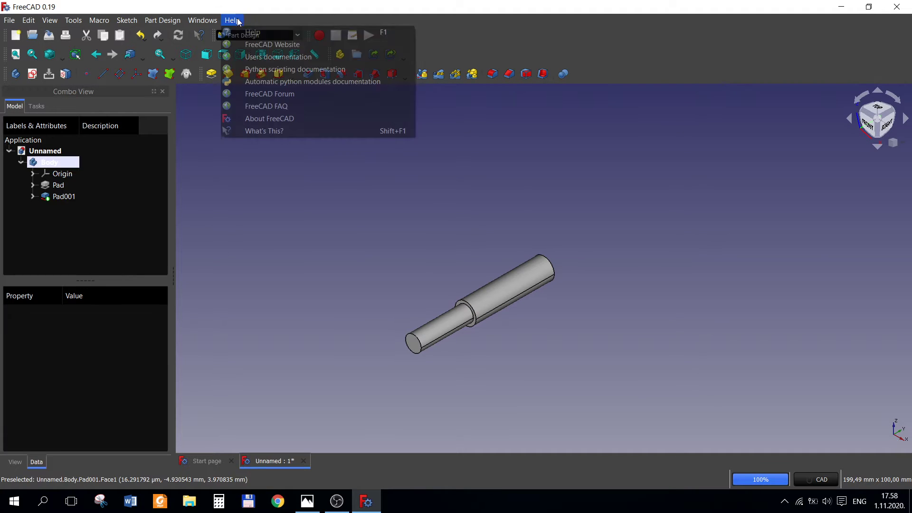
click(273, 113)
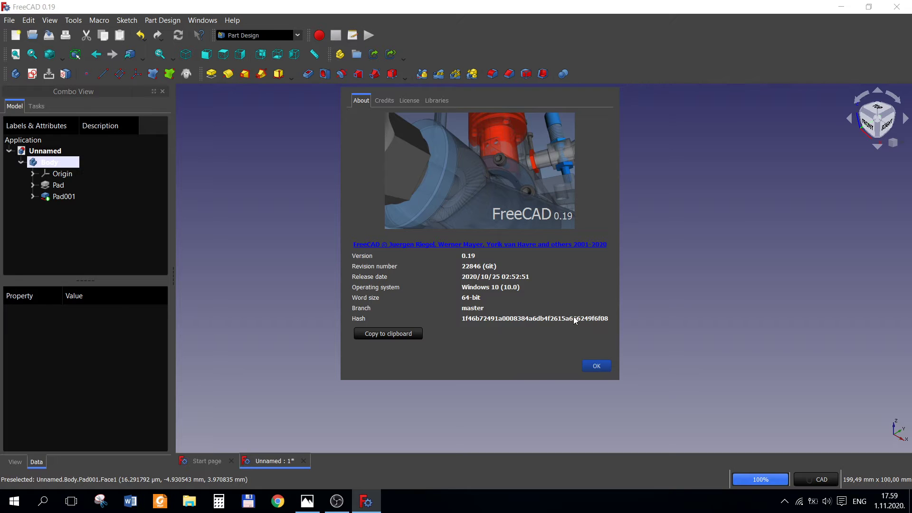
click(600, 366)
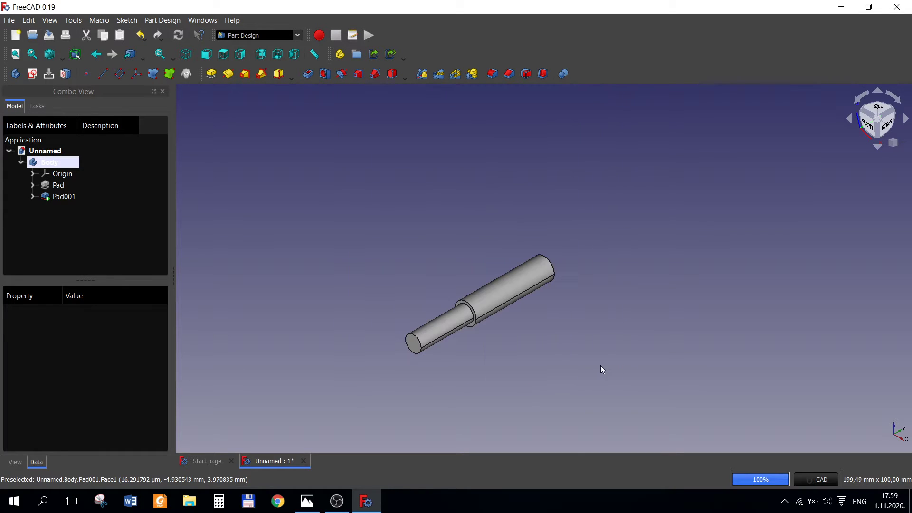
click(308, 501)
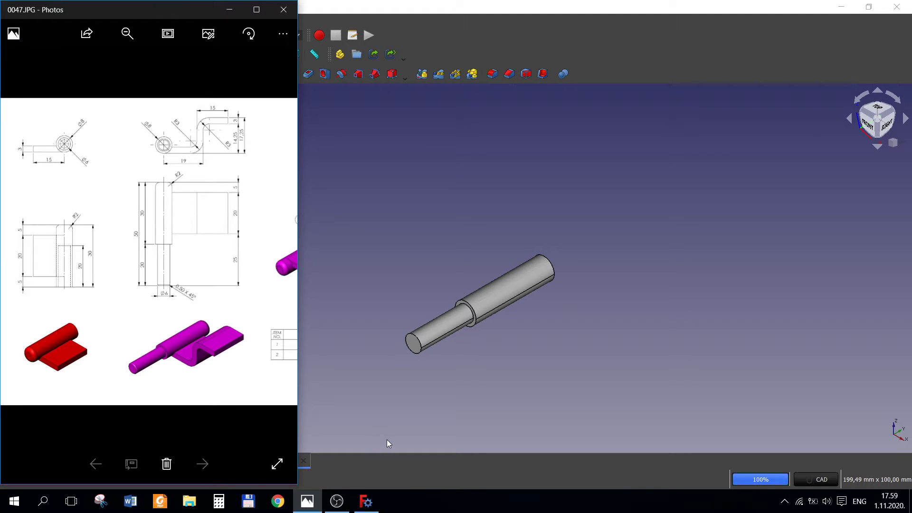
click(480, 385)
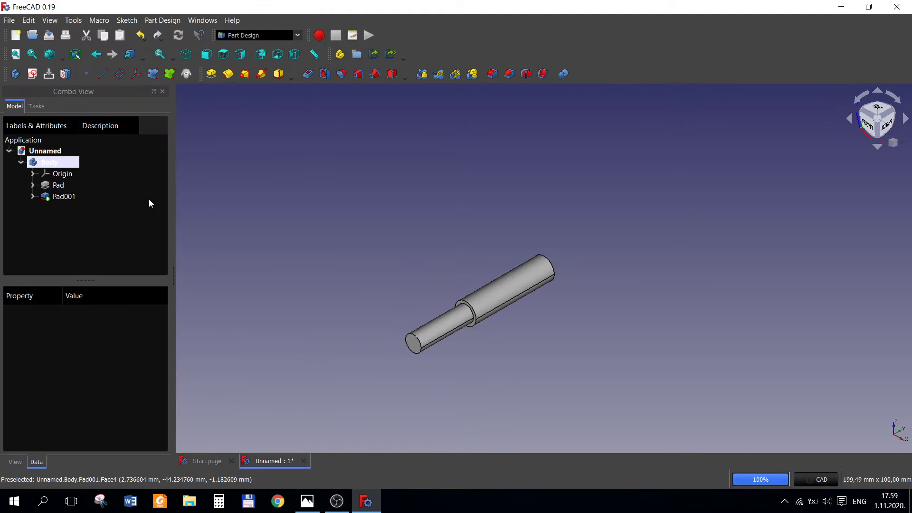
Attach a datum plane to Pad001's thicker end face, offset -5 mm in z
middle_drag(671, 263, 546, 308)
click(543, 268)
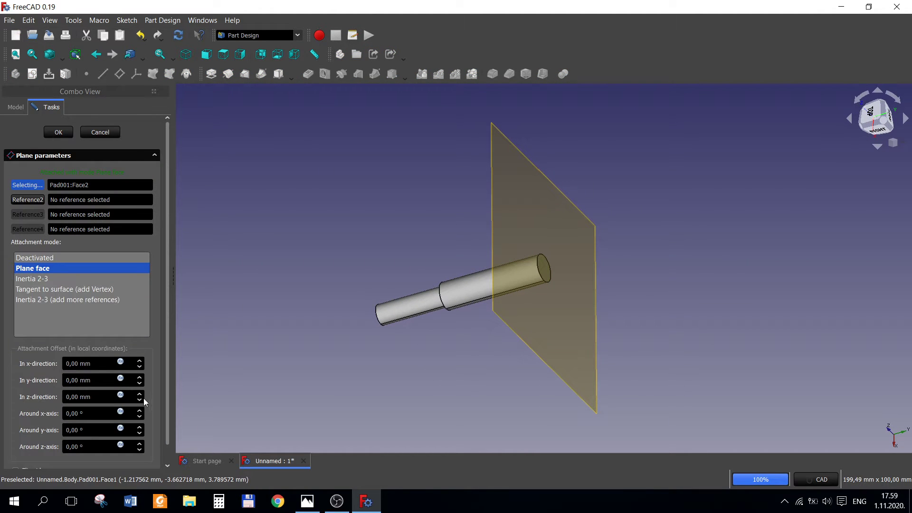
click(139, 400)
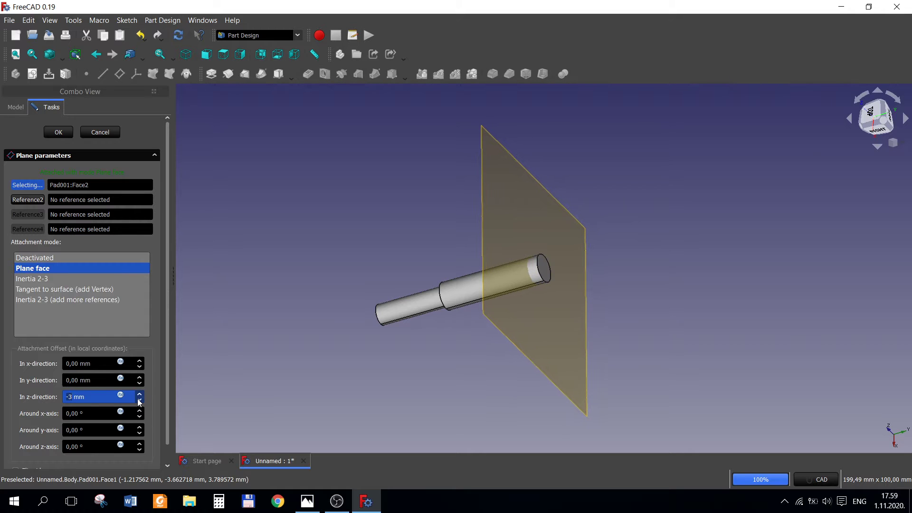
click(139, 400)
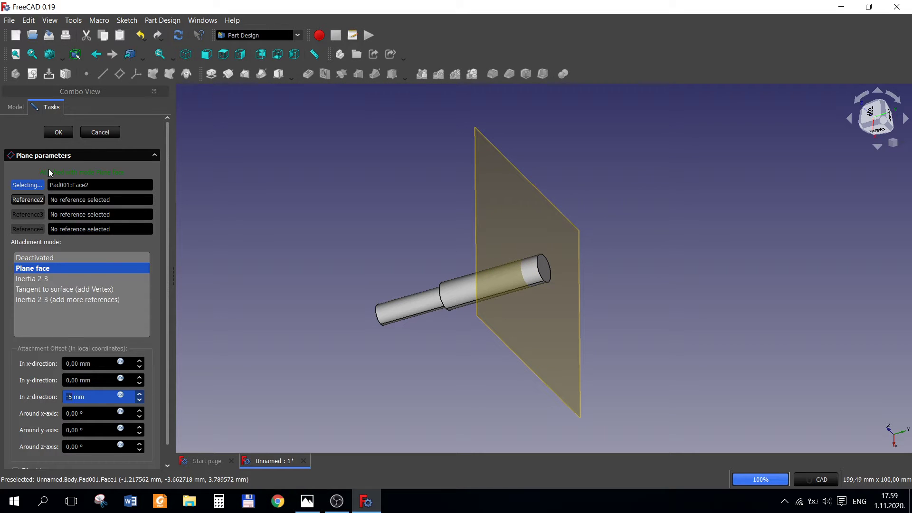
click(56, 131)
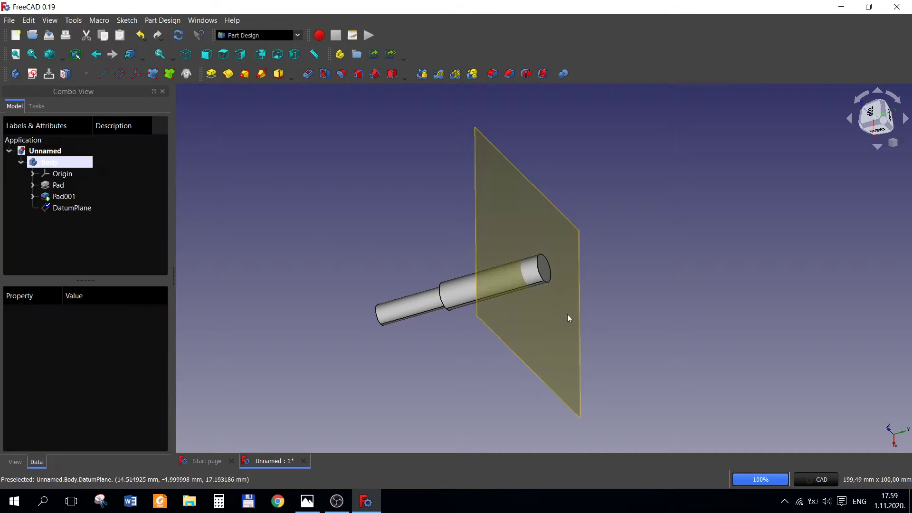
mouse_move(598, 322)
middle_down()
mouse_move(648, 283)
mouse_move(674, 173)
mouse_move(674, 207)
mouse_move(694, 242)
mouse_move(723, 242)
mouse_move(579, 211)
middle_up()
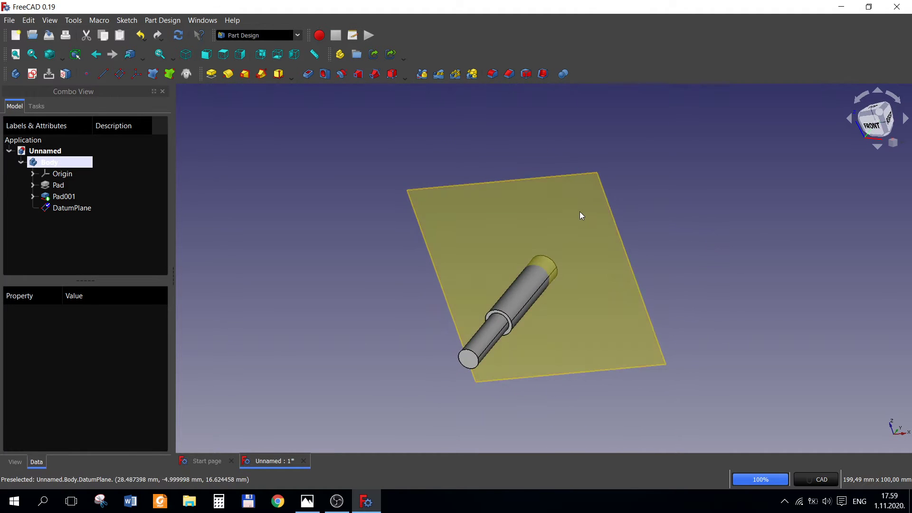
click(570, 210)
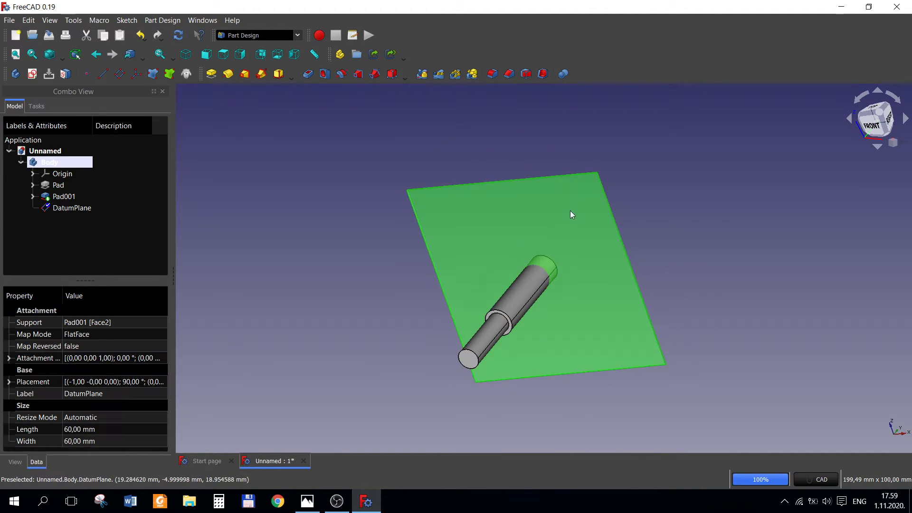
Start a sketch on the datum plane and view it straight on
click(32, 74)
mouse_move(725, 297)
middle_down()
mouse_move(647, 313)
mouse_move(798, 323)
mouse_move(584, 320)
mouse_move(656, 309)
mouse_move(670, 311)
mouse_move(497, 317)
mouse_move(343, 271)
middle_up()
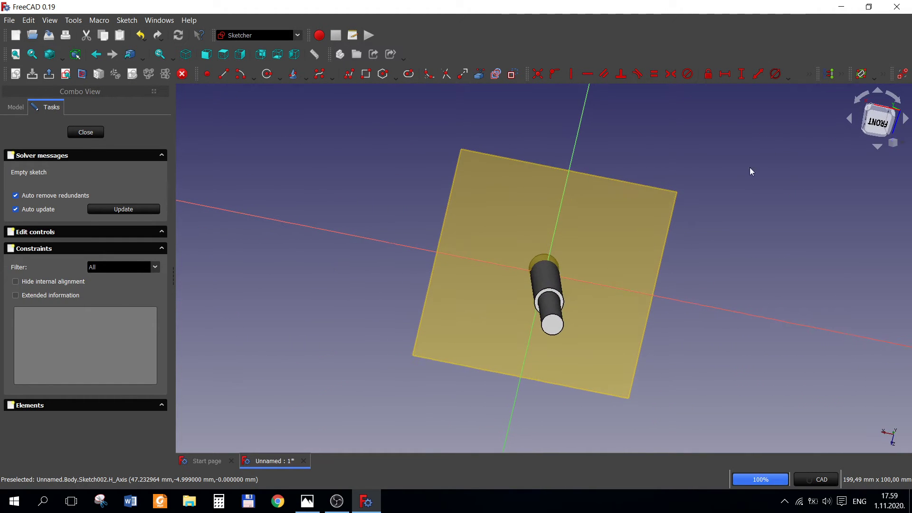
click(878, 124)
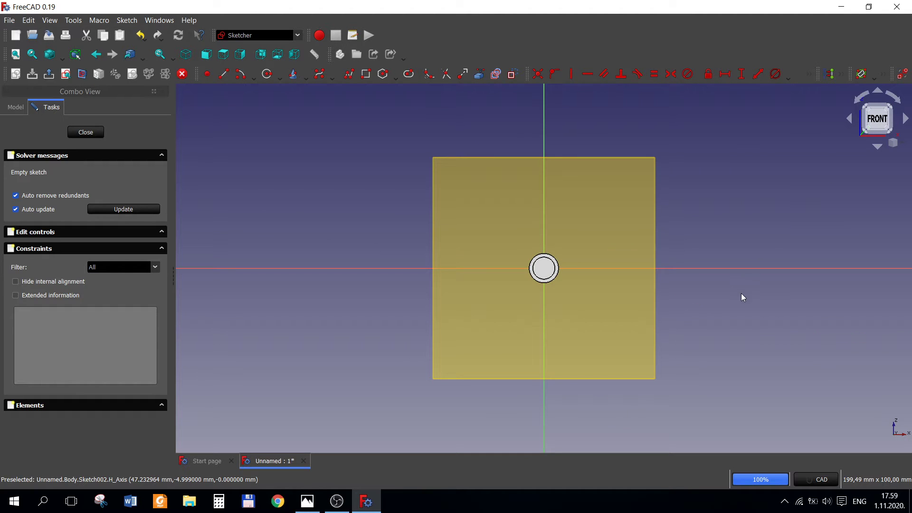
click(307, 502)
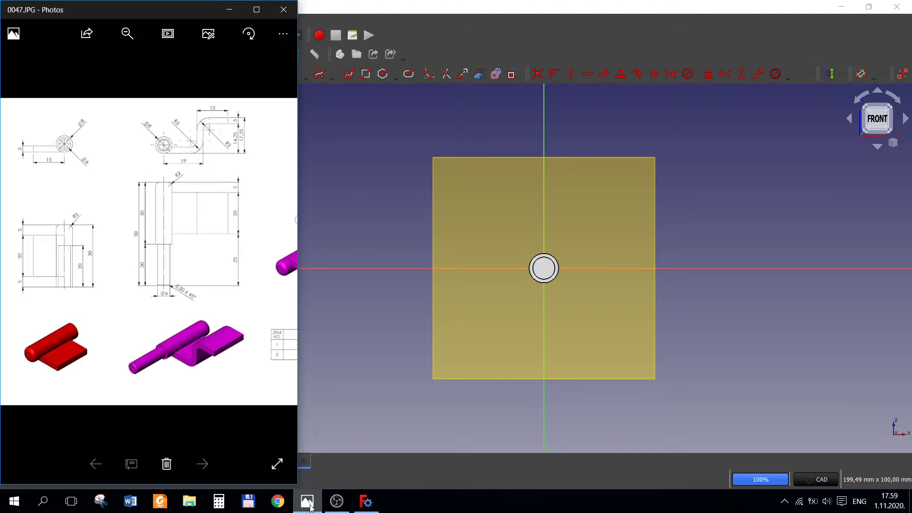
click(366, 502)
scroll(561, 312, up, 3)
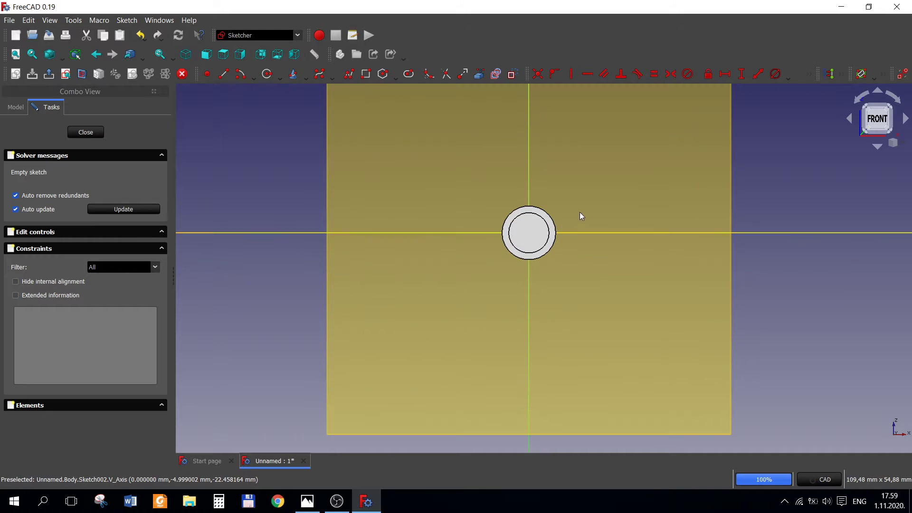
Draw a connected horizontal–vertical–horizontal line profile right of the circle
click(224, 75)
click(568, 291)
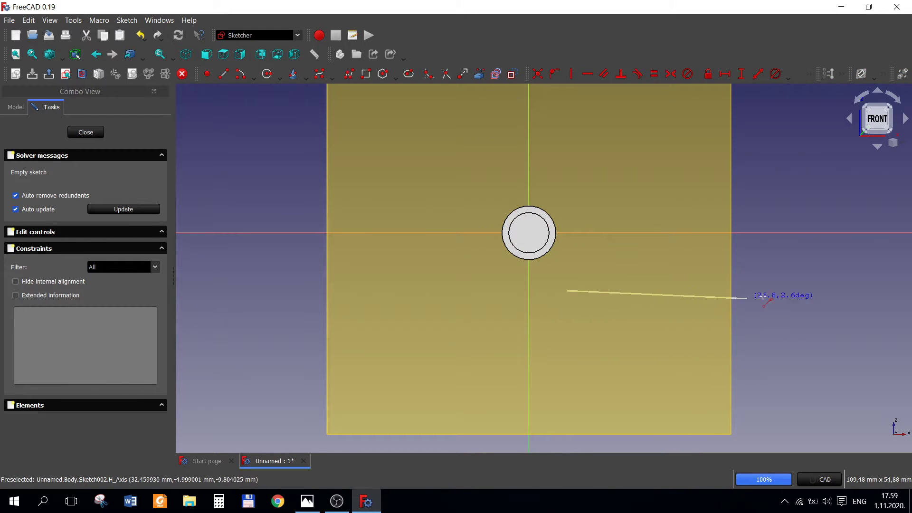
click(771, 290)
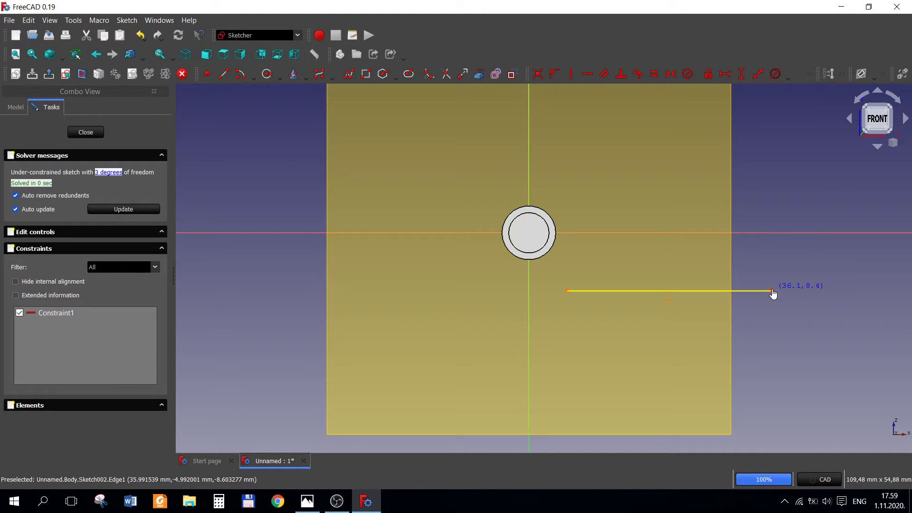
click(771, 290)
click(770, 209)
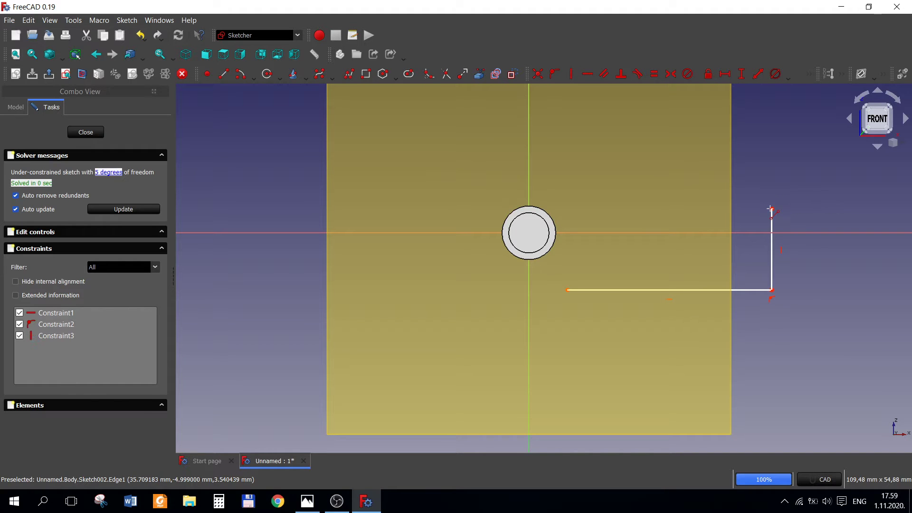
click(771, 209)
click(845, 207)
scroll(803, 239, up, 1)
scroll(802, 241, up, 1)
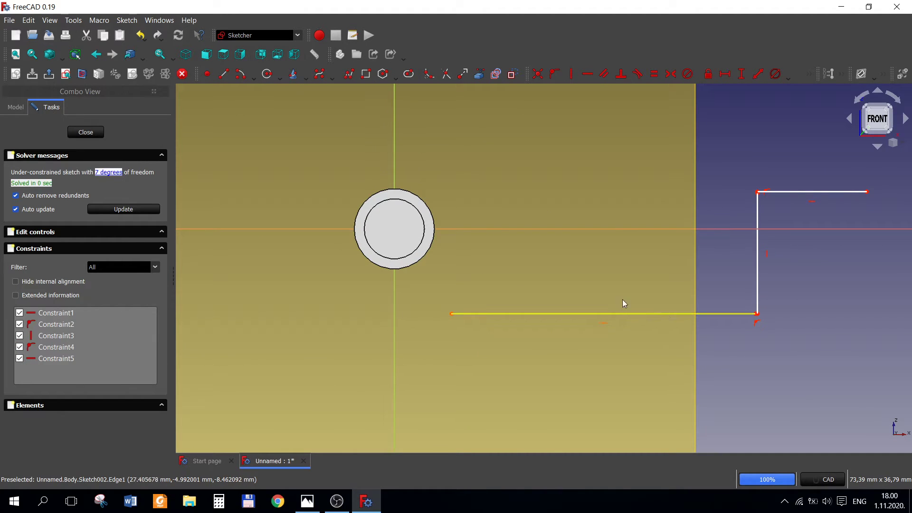
click(308, 506)
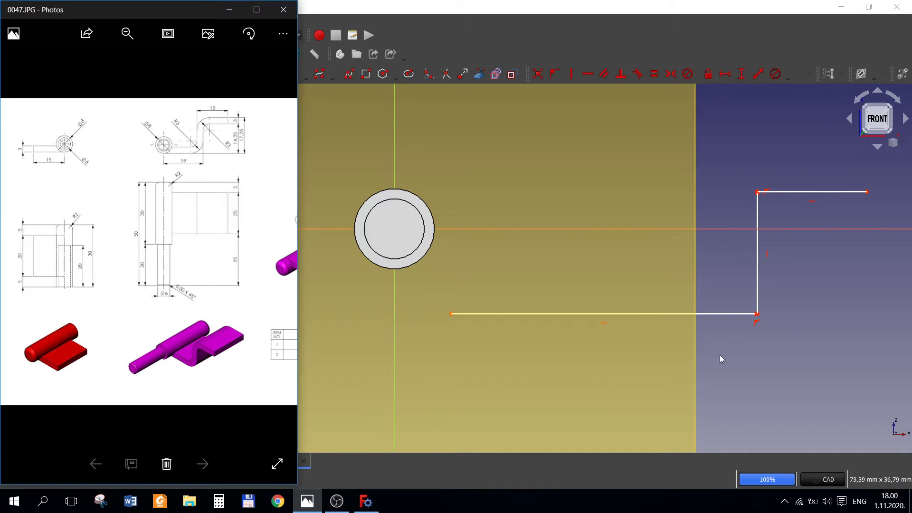
click(797, 357)
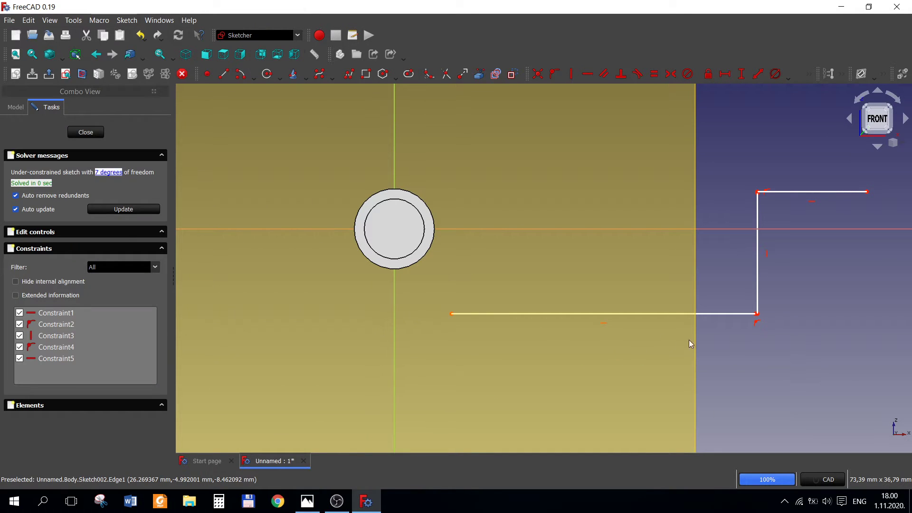
Dimension the bottom line to 19 mm and join the loose corner endpoints
click(308, 501)
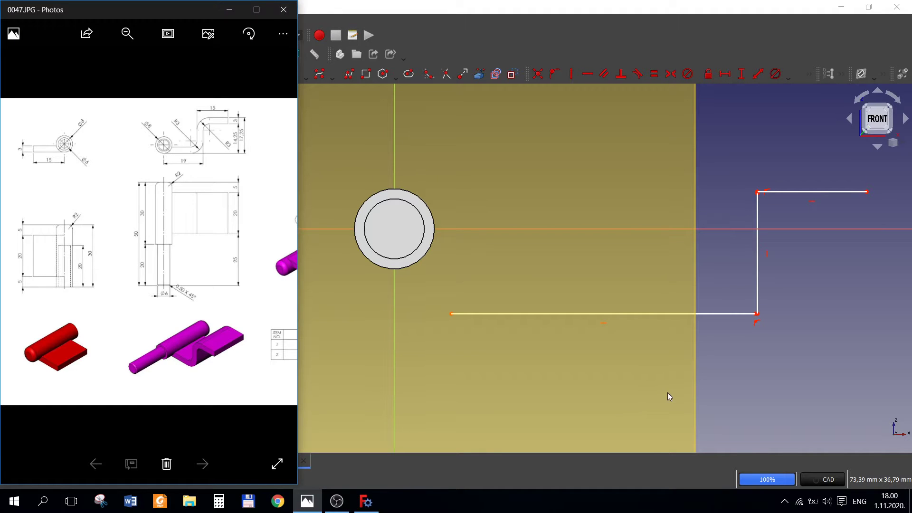
click(786, 388)
click(725, 75)
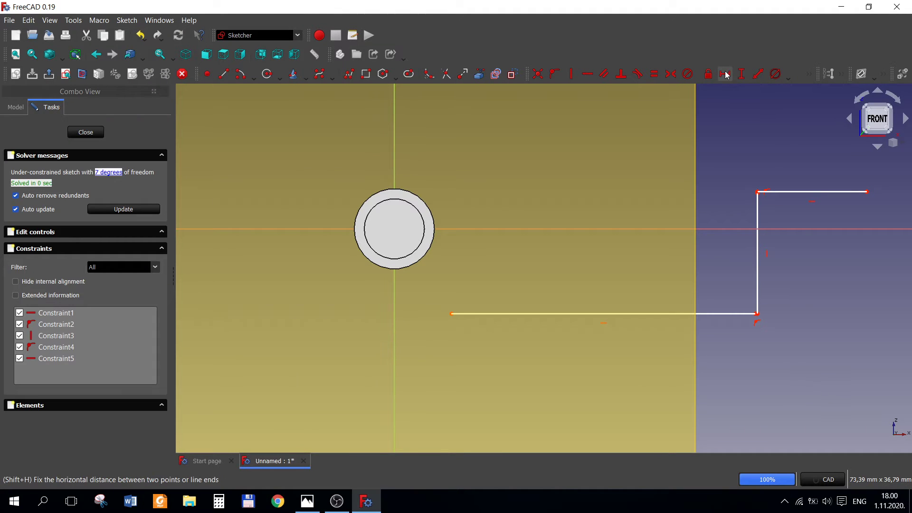
click(609, 319)
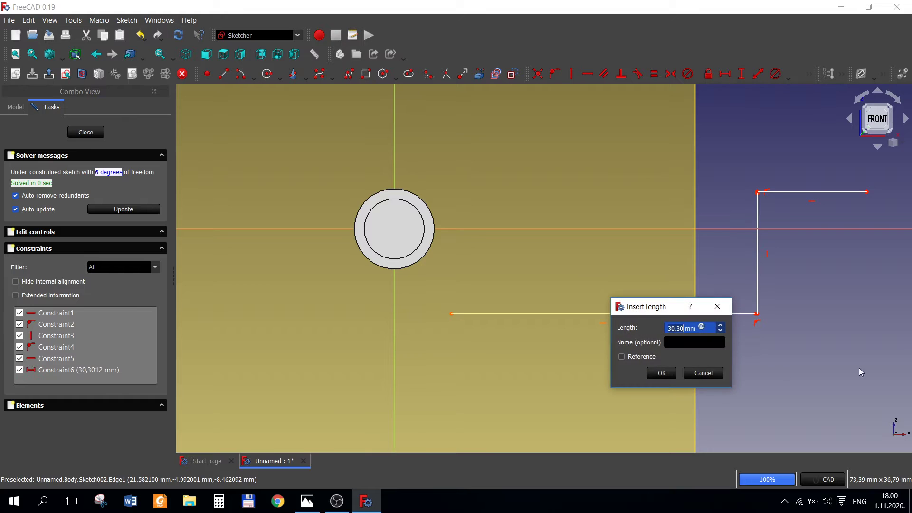
text(19)
key(Return)
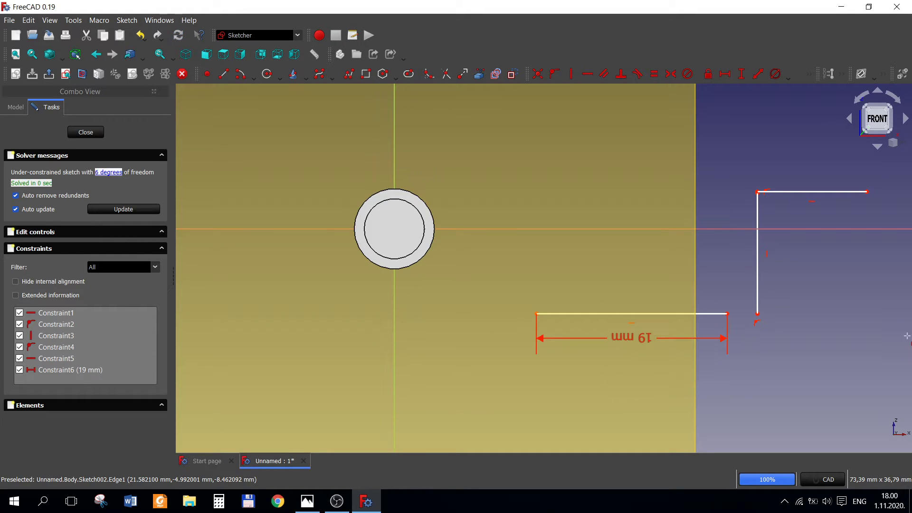
drag(719, 284, 779, 331)
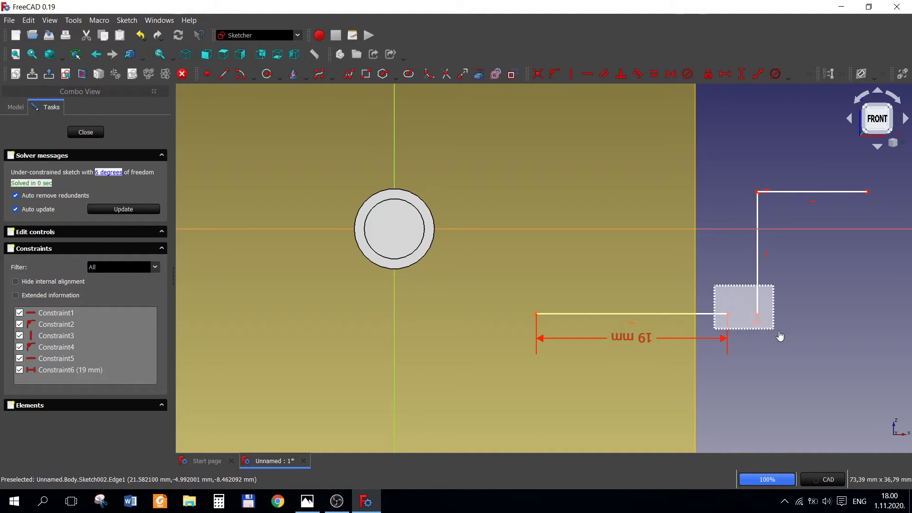
click(537, 73)
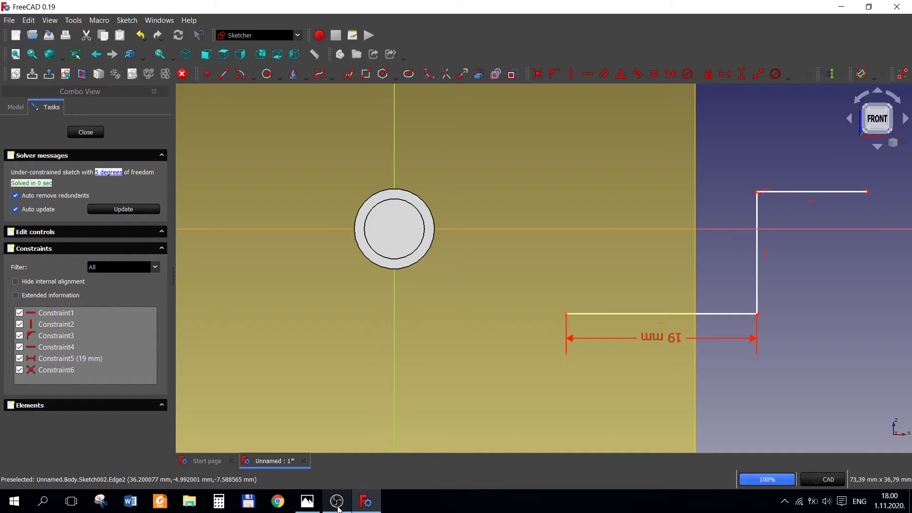
Set the riser's vertical dimension to 14.25 mm, correcting a mistyped value
click(317, 510)
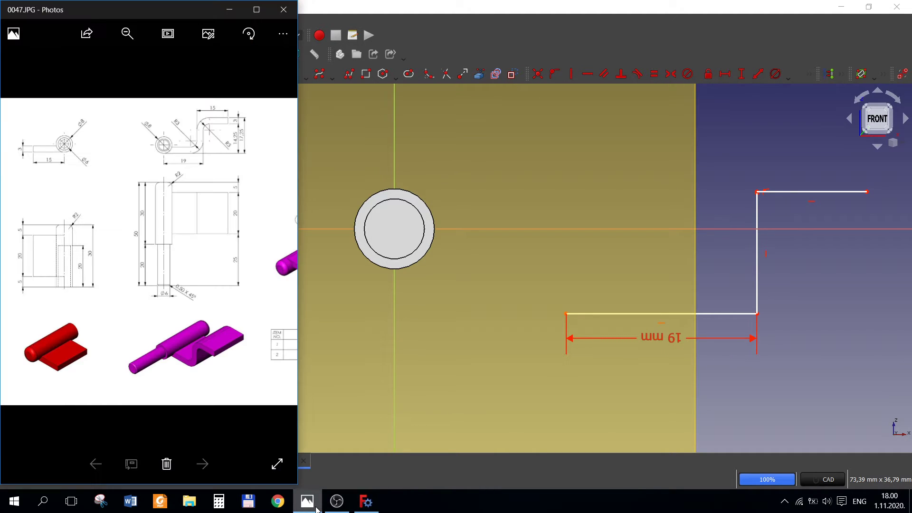
mouse_move(336, 502)
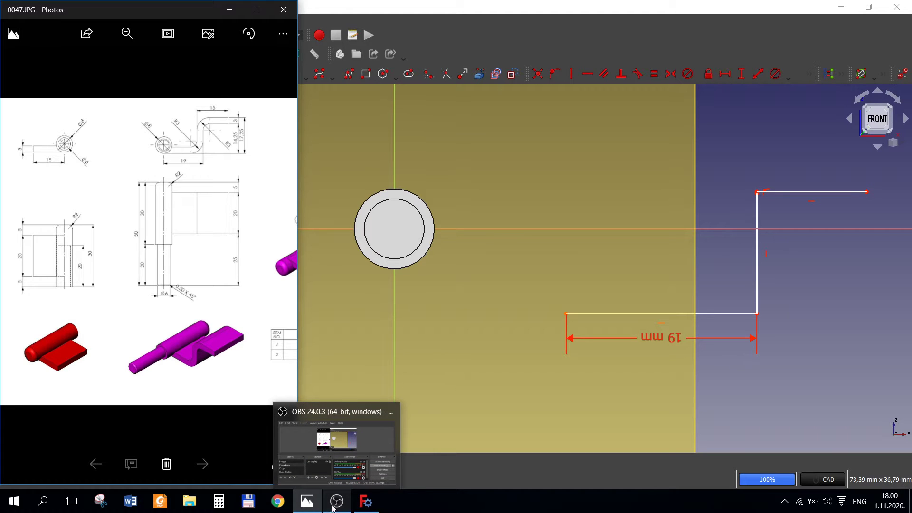
click(594, 426)
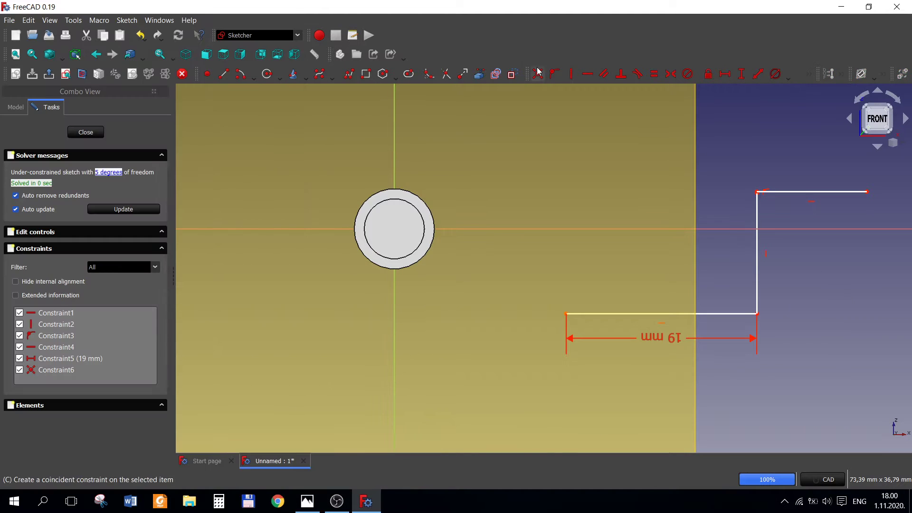
click(741, 76)
click(758, 253)
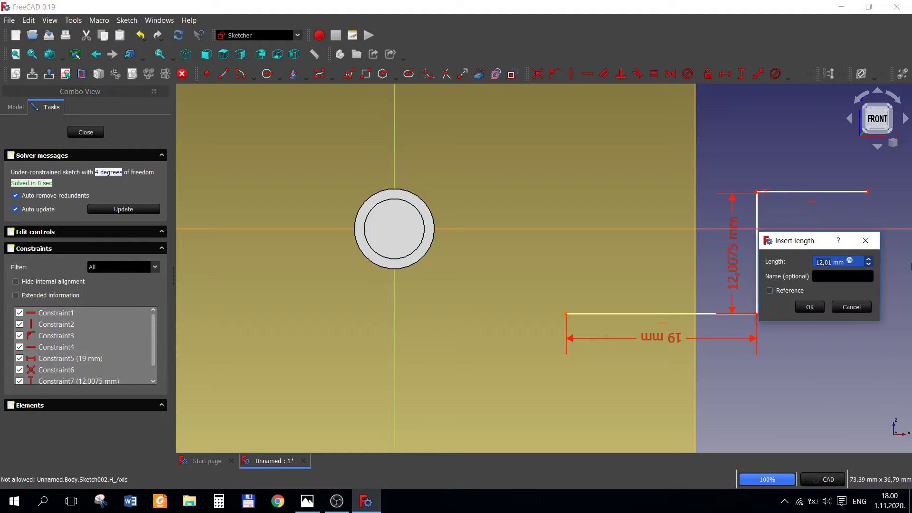
text(.25)
key(Return)
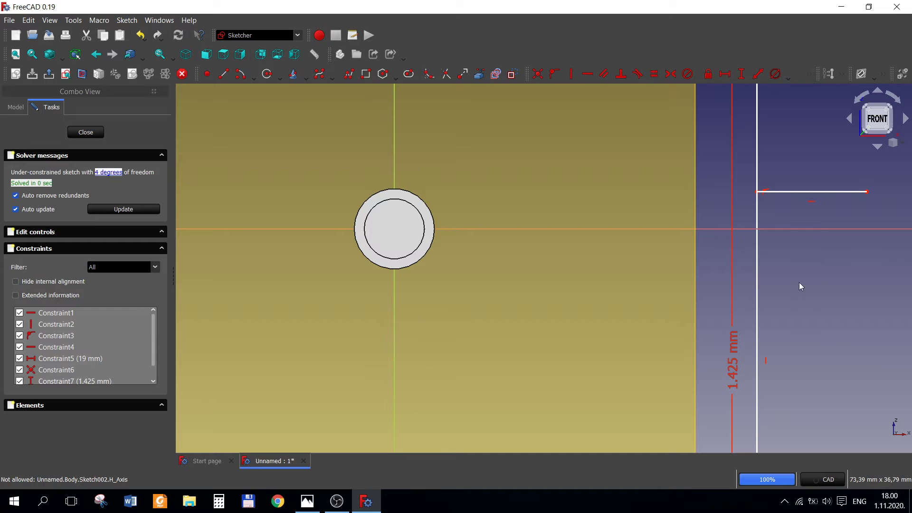
double_click(733, 364)
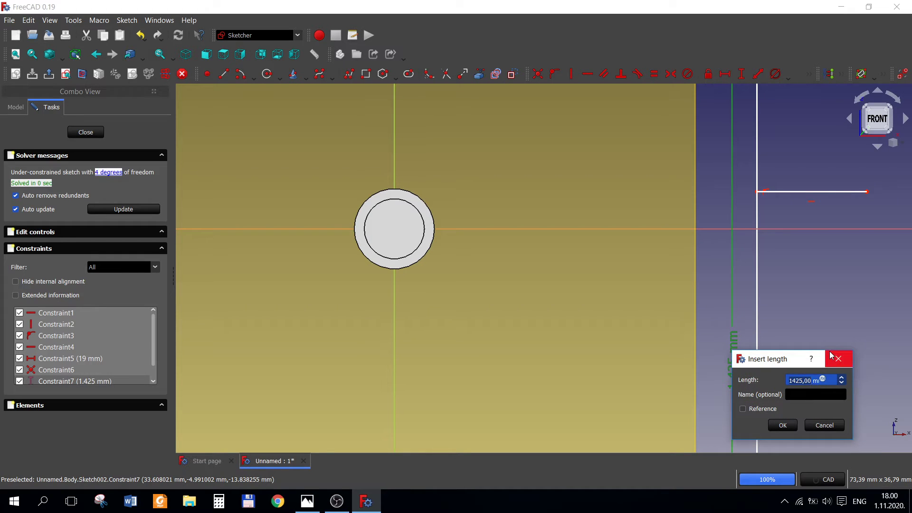
text(14,2)
key(Return)
Join the top line to the riser and dimension it 12 mm
scroll(777, 331, down, 5)
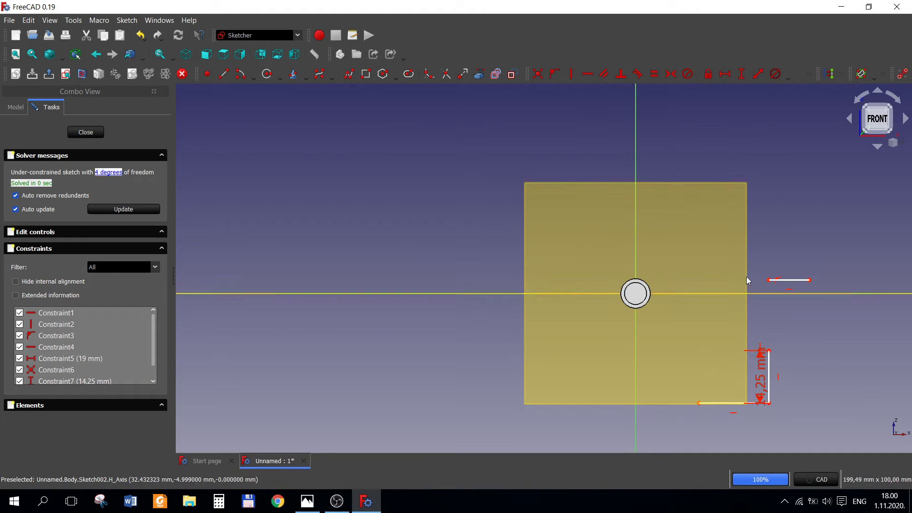
drag(739, 261, 791, 364)
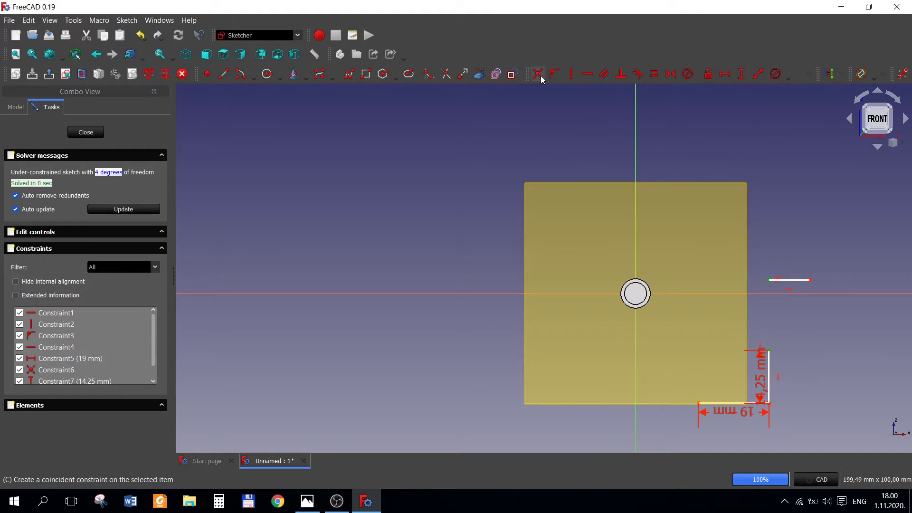
click(307, 501)
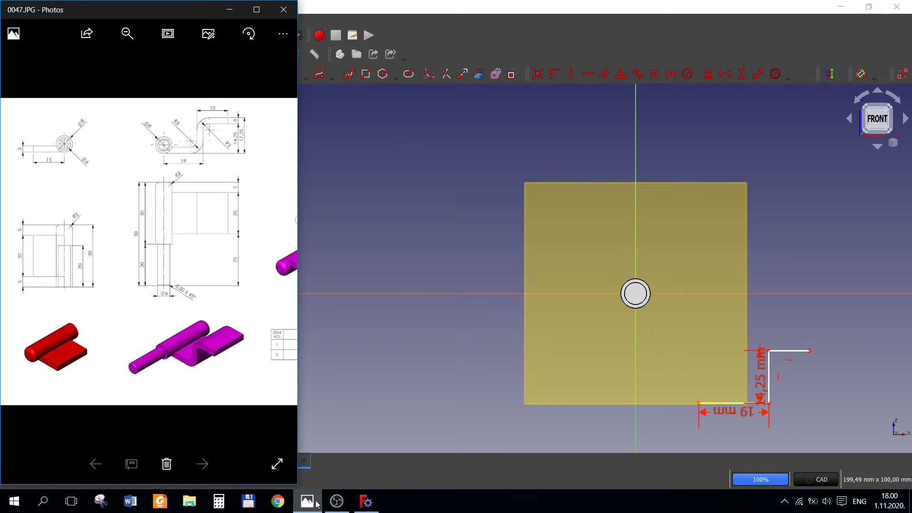
click(834, 285)
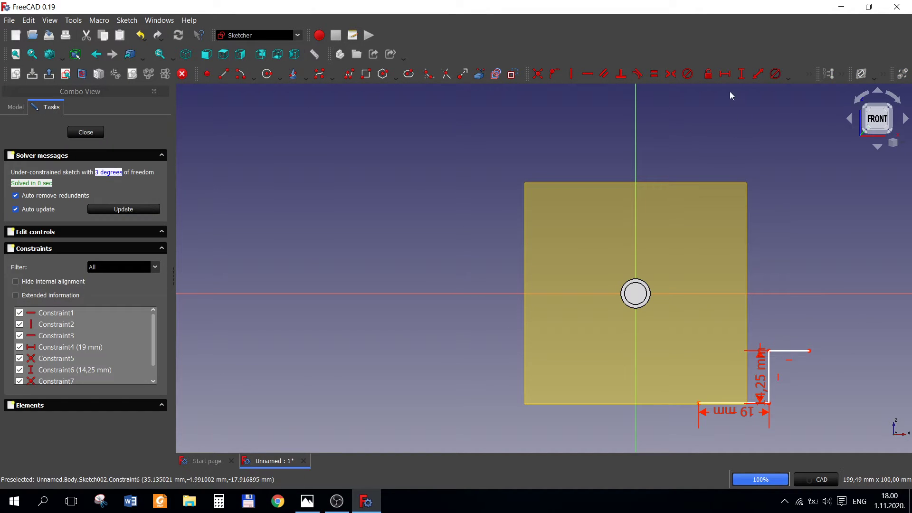
click(725, 74)
click(797, 351)
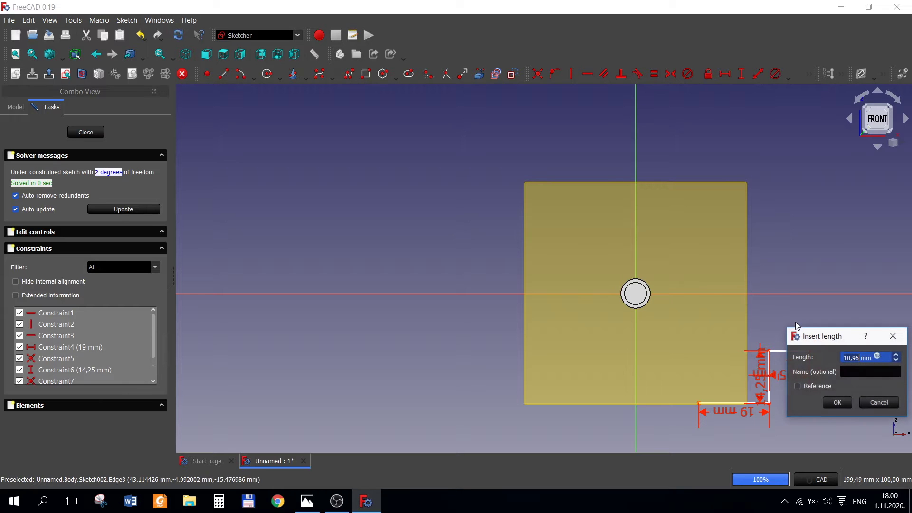
text(2)
key(Return)
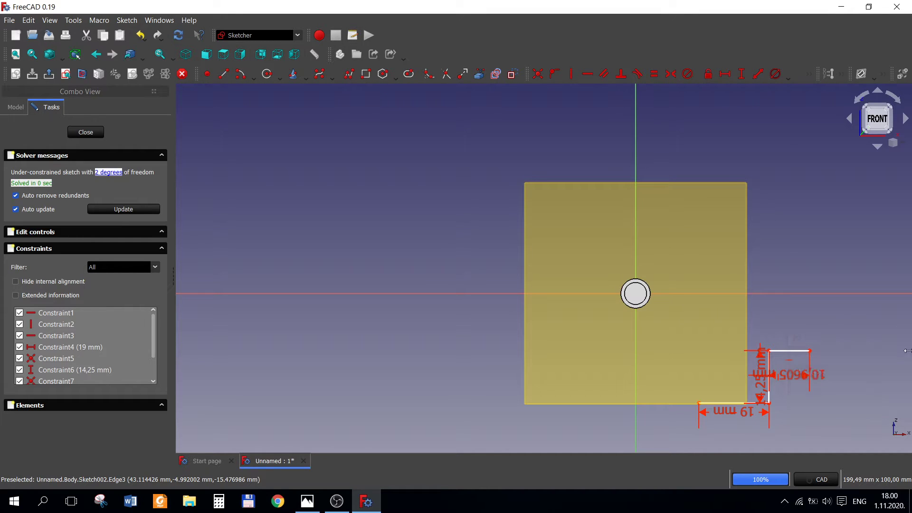
Compare with the reference drawing, reframe the view and box-select the whole step profile
click(307, 501)
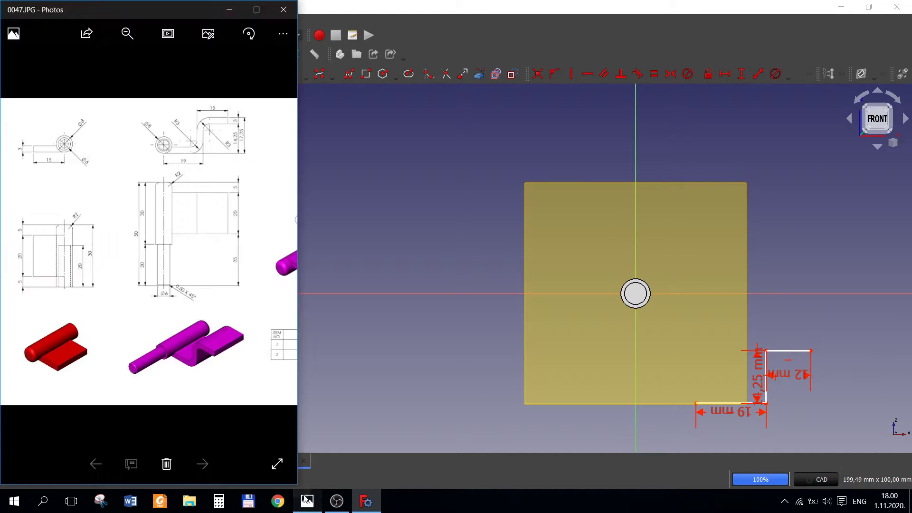
click(847, 414)
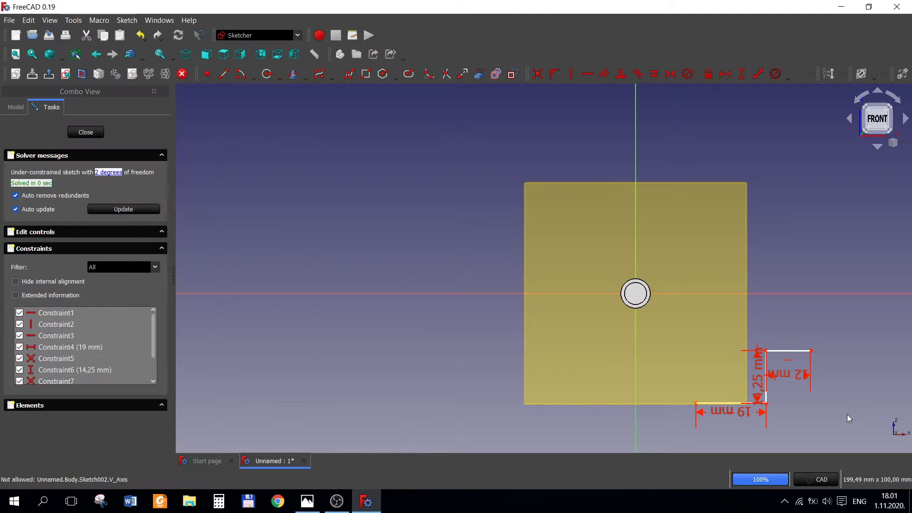
scroll(814, 402, up, 3)
scroll(783, 389, down, 2)
middle_drag(779, 384, 580, 266)
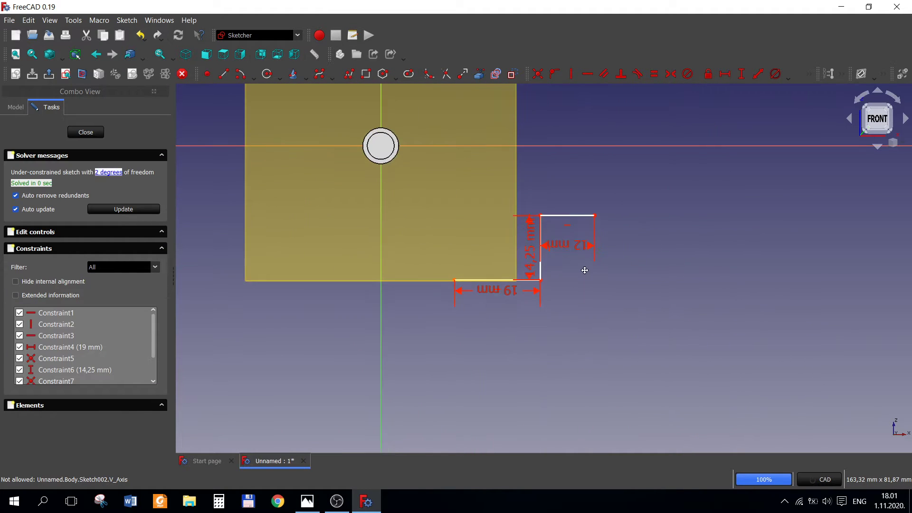
scroll(583, 266, up, 1)
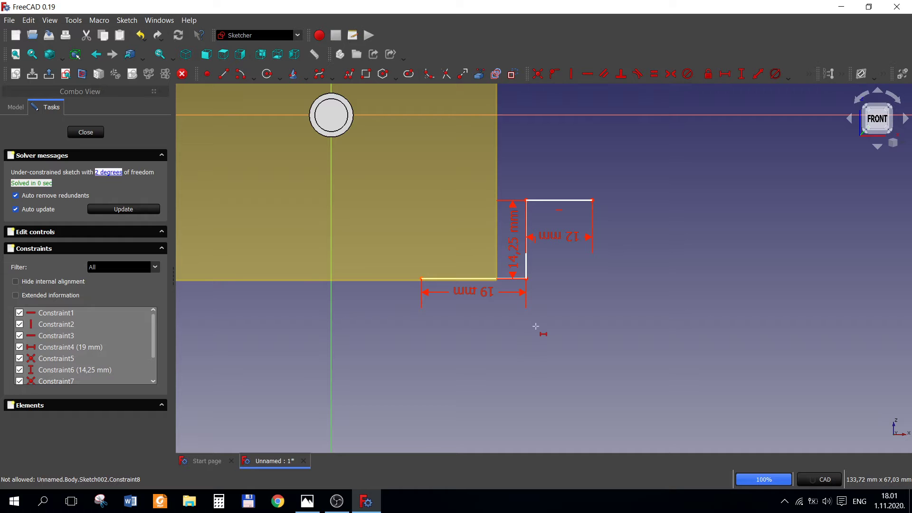
drag(407, 153, 649, 349)
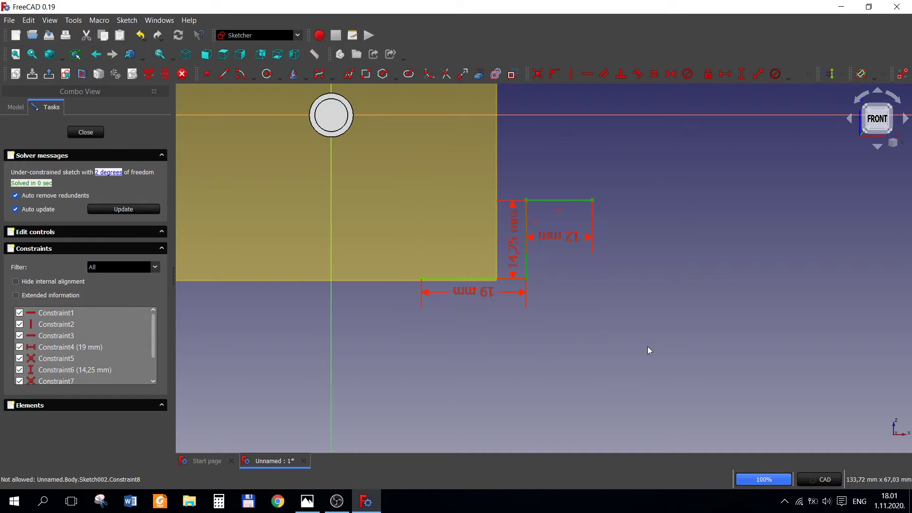
Copy the step profile and place the copy to the lower right
click(842, 75)
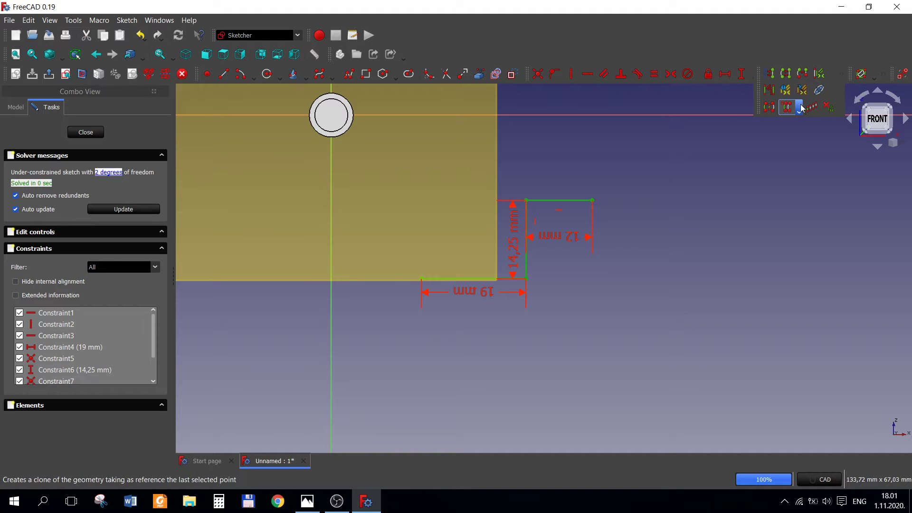
click(799, 109)
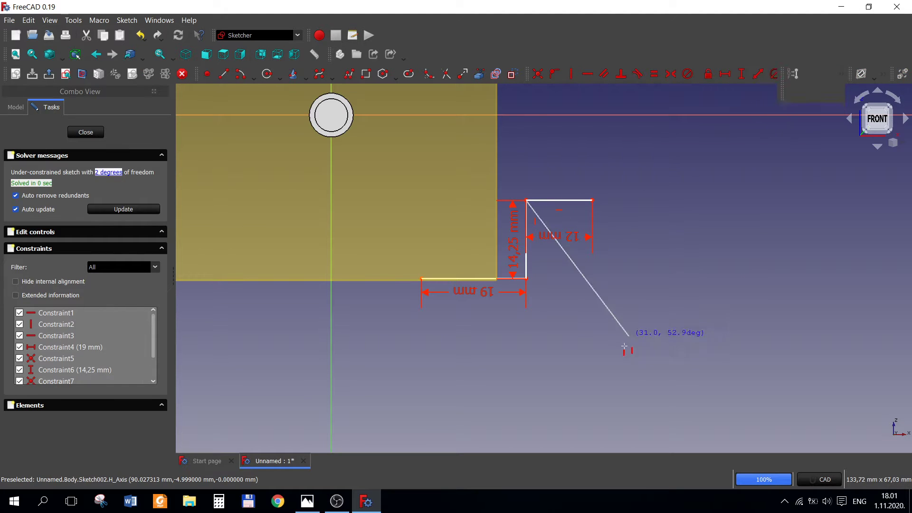
click(616, 363)
right_click(678, 342)
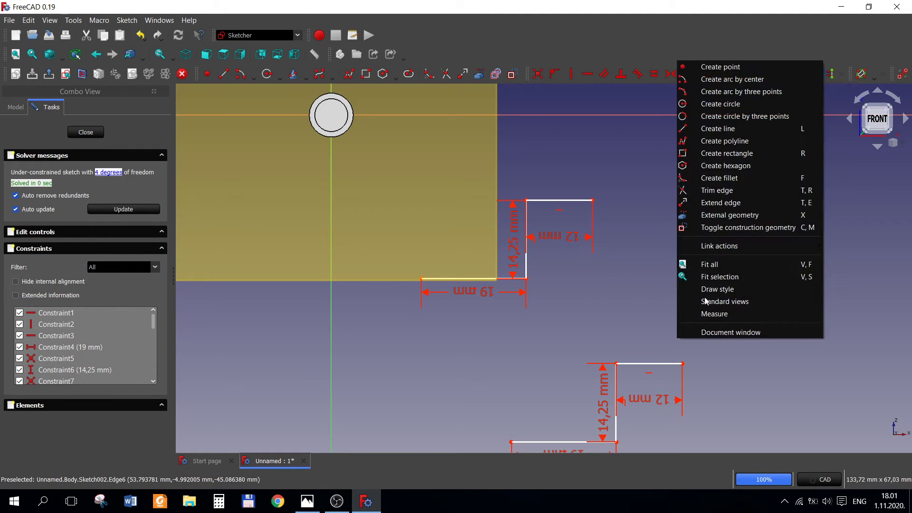
middle_drag(724, 413, 693, 325)
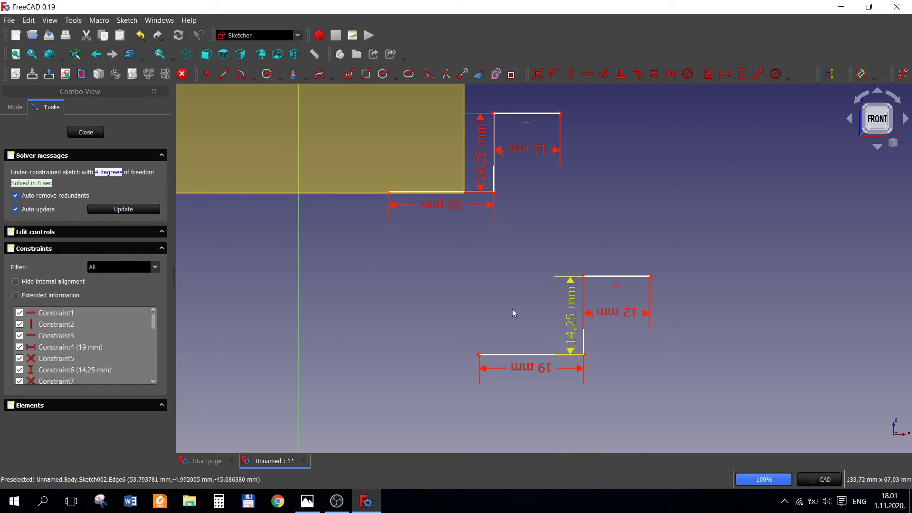
Drag the two step profiles into a staggered side-by-side arrangement
click(225, 79)
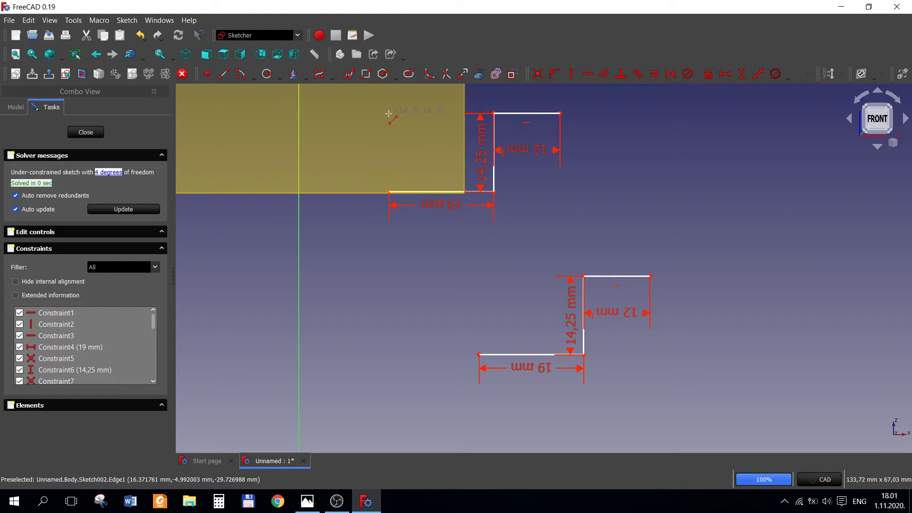
scroll(425, 288, down, 1)
scroll(425, 287, down, 1)
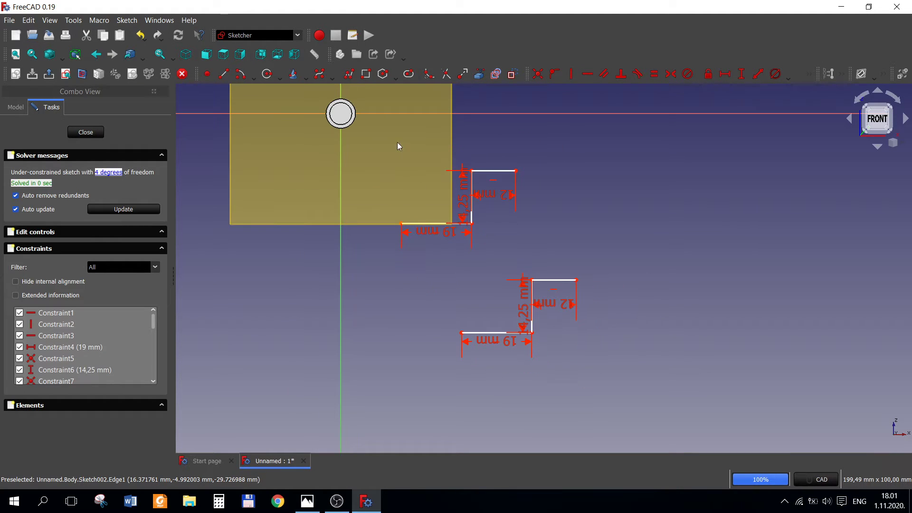
drag(389, 136, 637, 390)
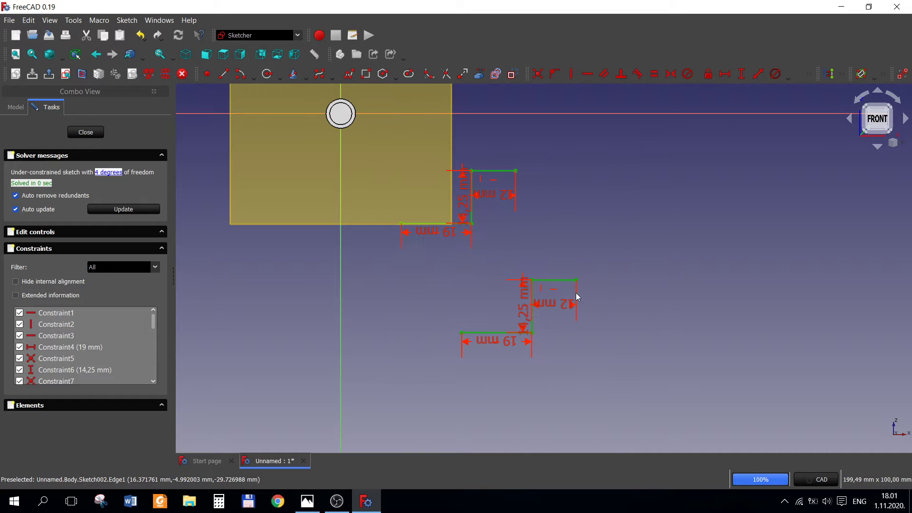
drag(577, 284, 688, 298)
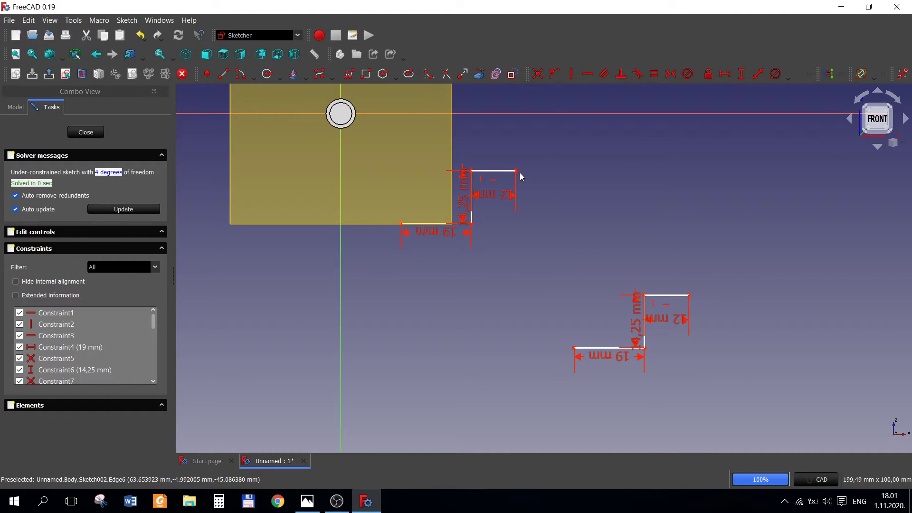
drag(518, 174, 646, 180)
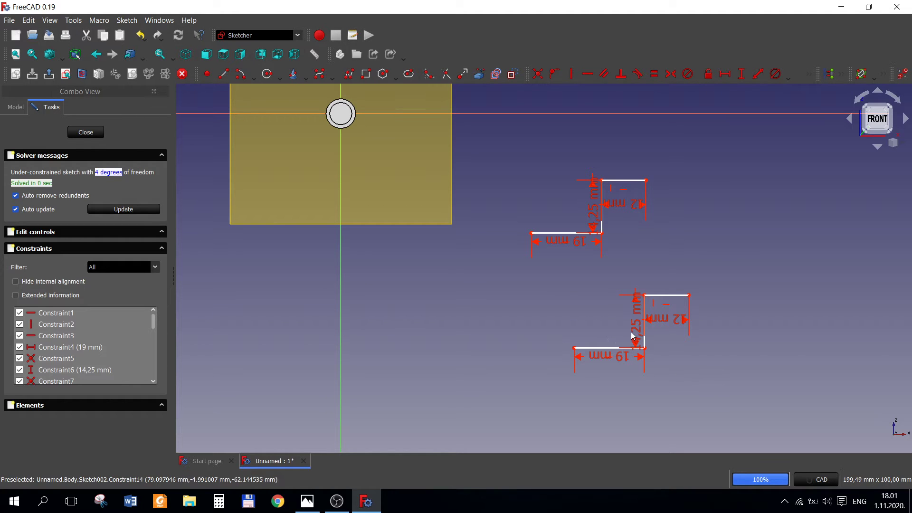
scroll(613, 335, up, 2)
drag(509, 260, 790, 428)
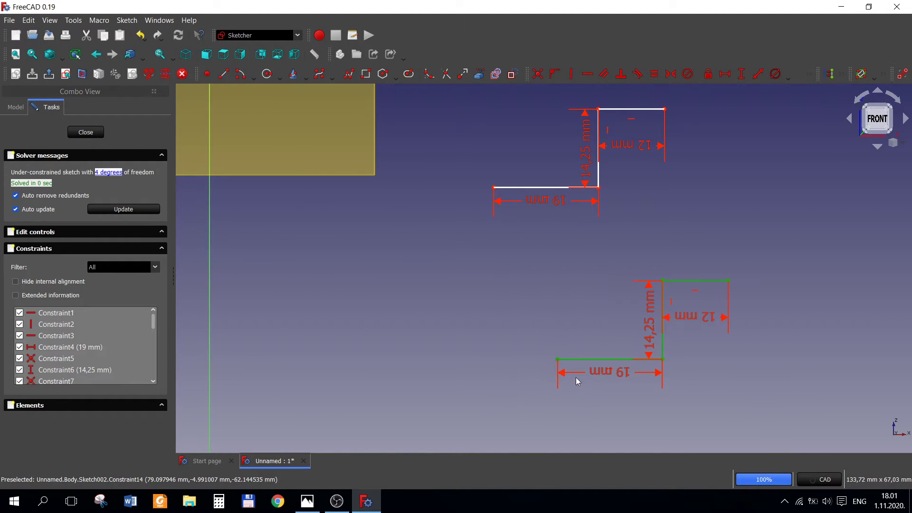
mouse_move(559, 363)
mouse_down()
mouse_move(493, 122)
mouse_move(451, 130)
mouse_up()
click(532, 183)
Draw a short line upward from the lower profile's bottom-left end
middle_drag(584, 306, 545, 393)
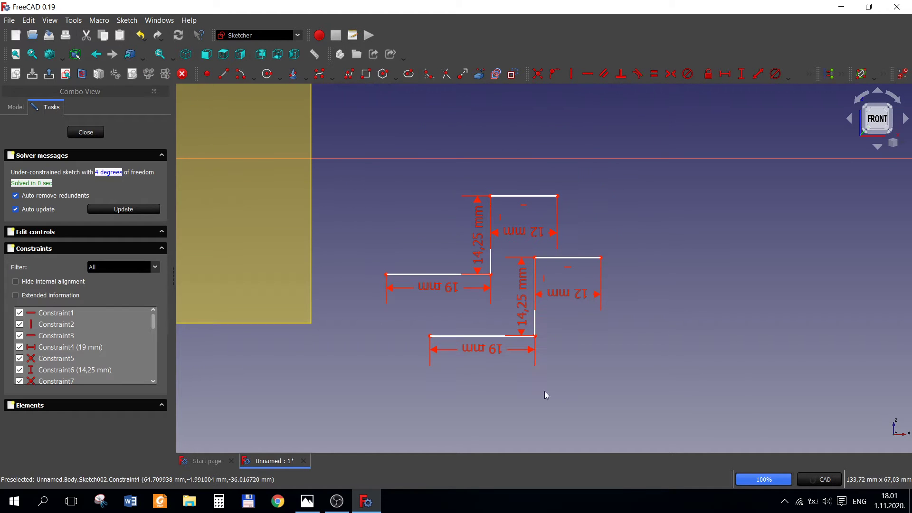
click(223, 74)
scroll(432, 333, up, 1)
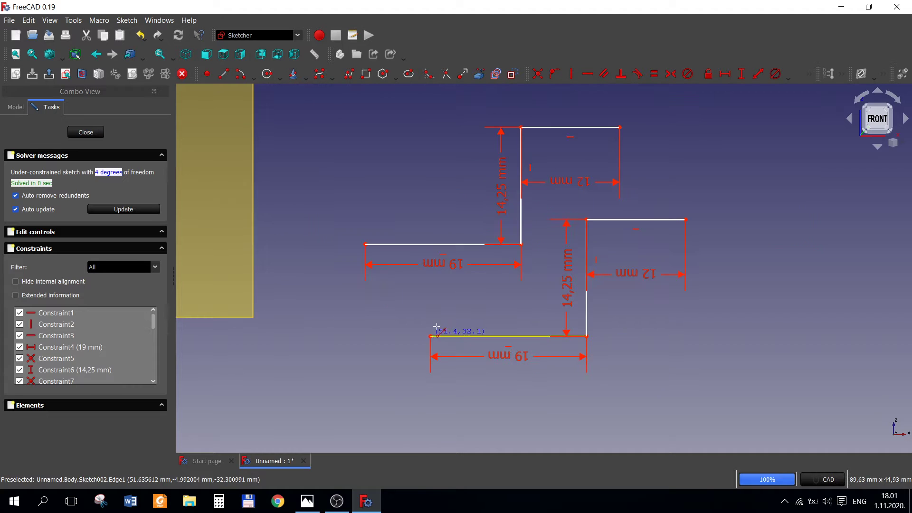
scroll(437, 333, up, 3)
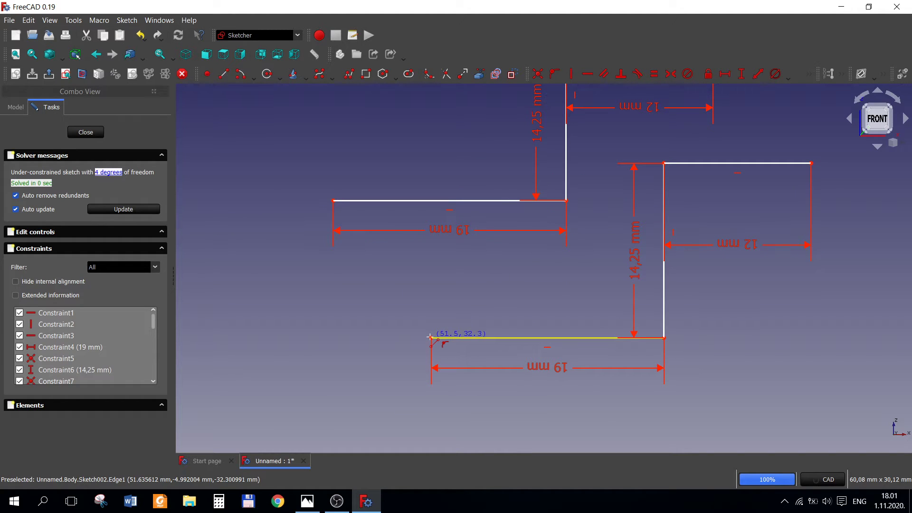
click(430, 337)
click(433, 284)
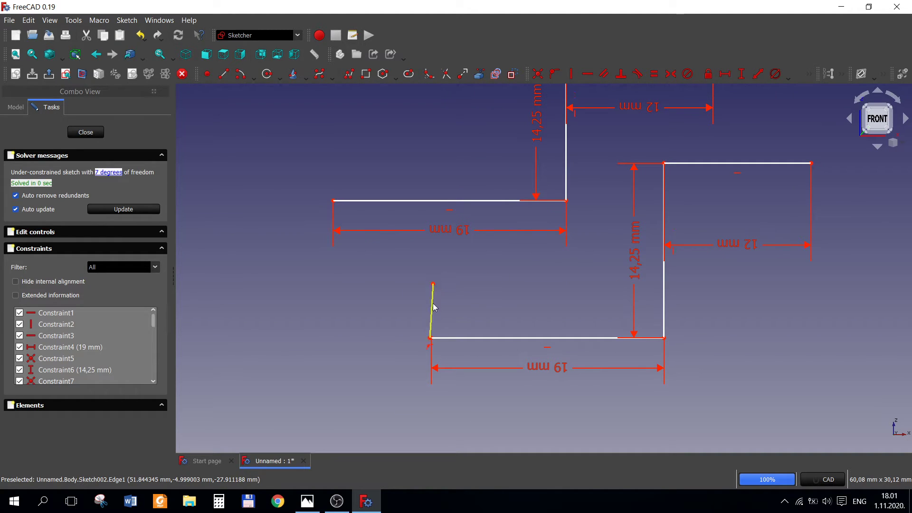
drag(430, 338, 446, 341)
Make the new line vertical and join it to the bottom line's end
click(432, 311)
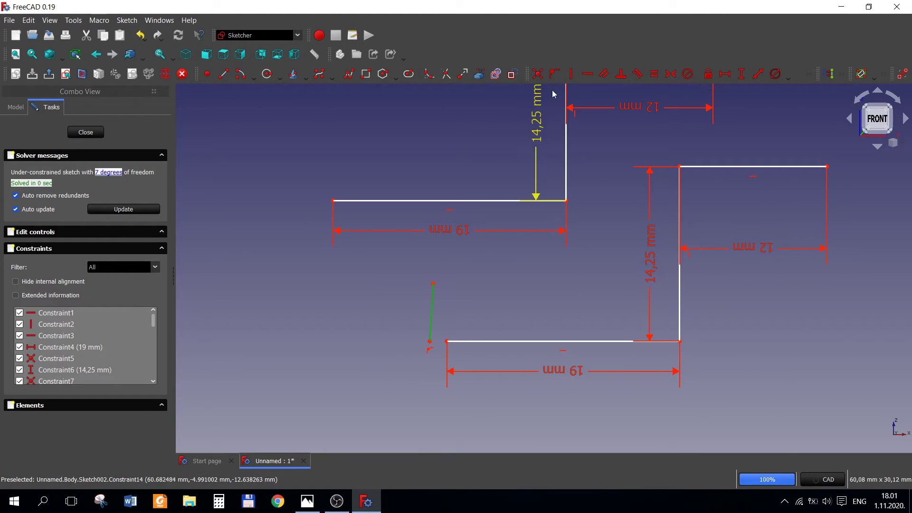
click(571, 74)
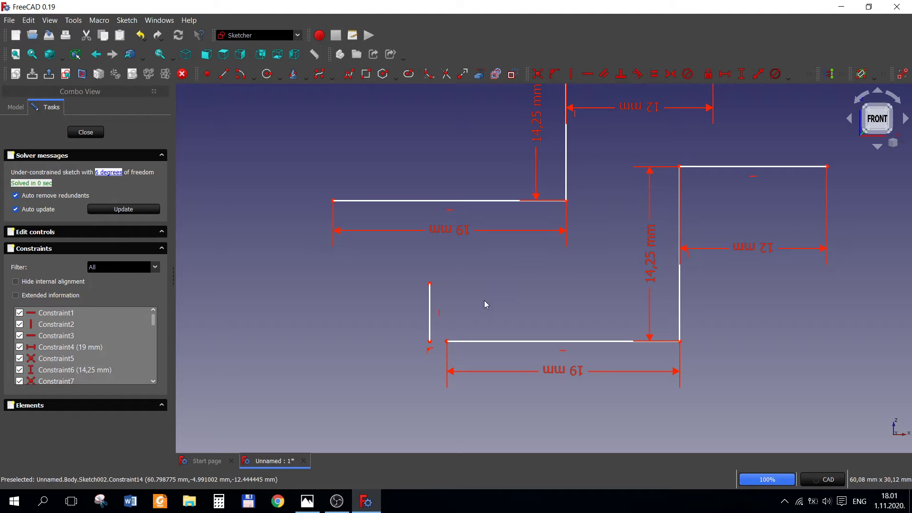
drag(392, 328, 459, 354)
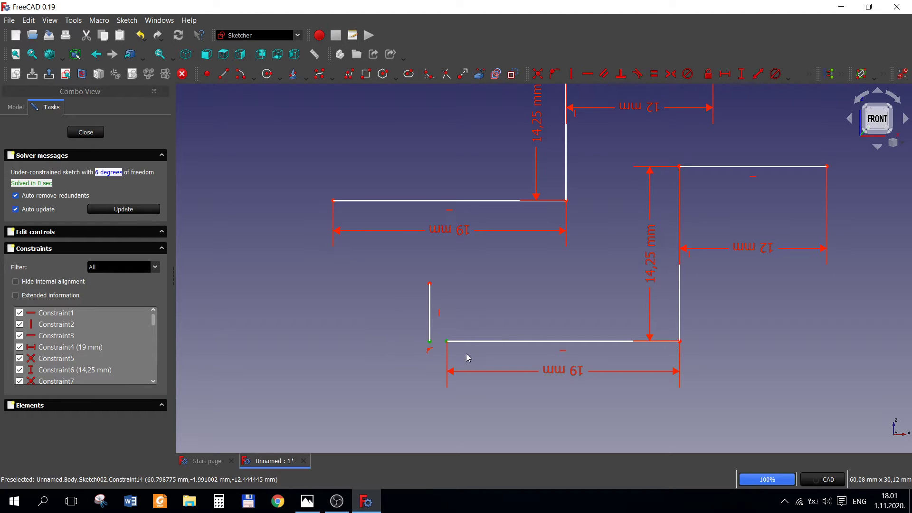
click(537, 73)
scroll(543, 263, down, 2)
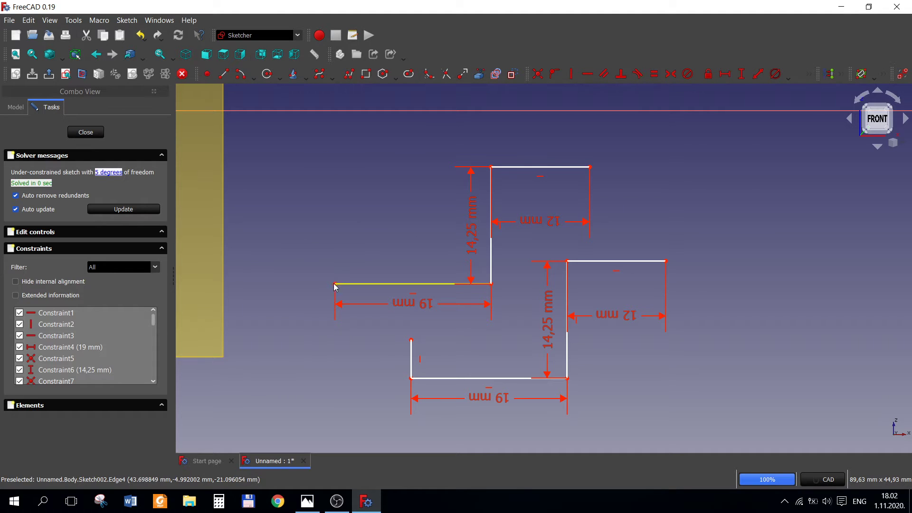
Join the next pair of endpoints and change the 19 mm bottom length to 16 mm
drag(311, 261, 441, 367)
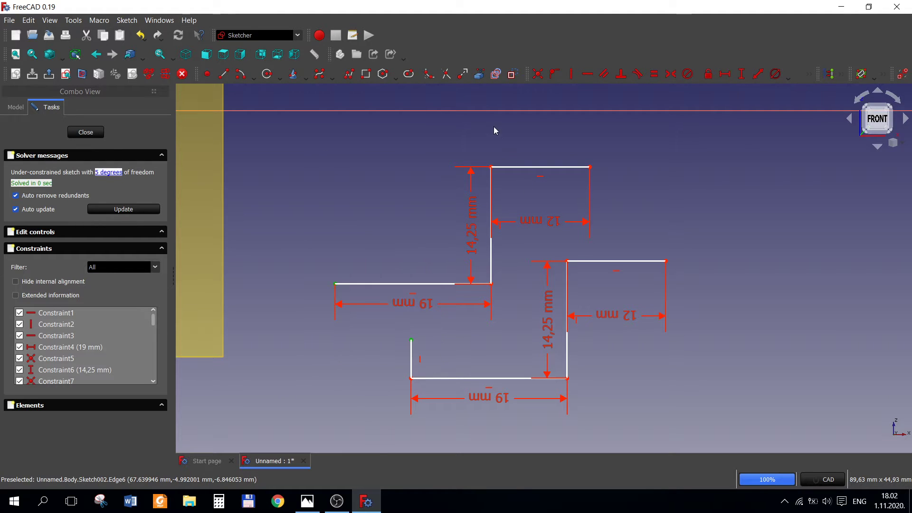
click(537, 74)
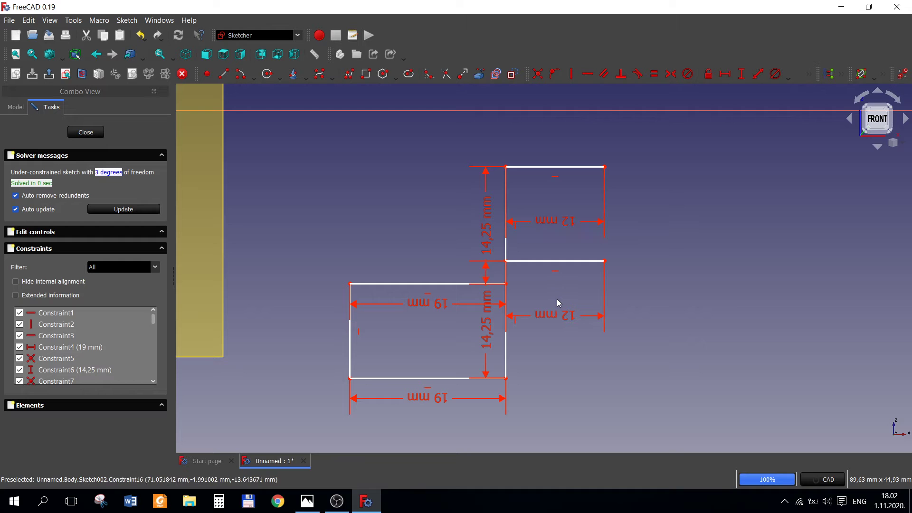
scroll(555, 297, down, 2)
scroll(499, 308, up, 3)
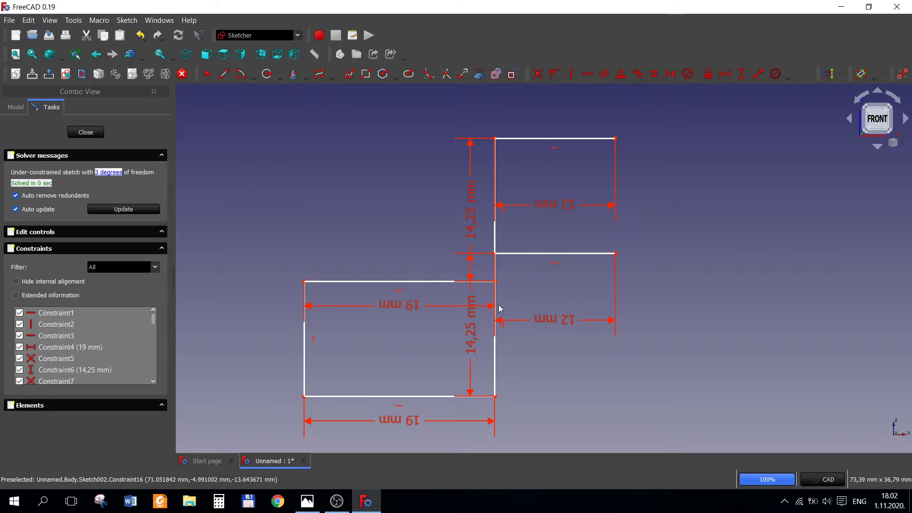
double_click(410, 309)
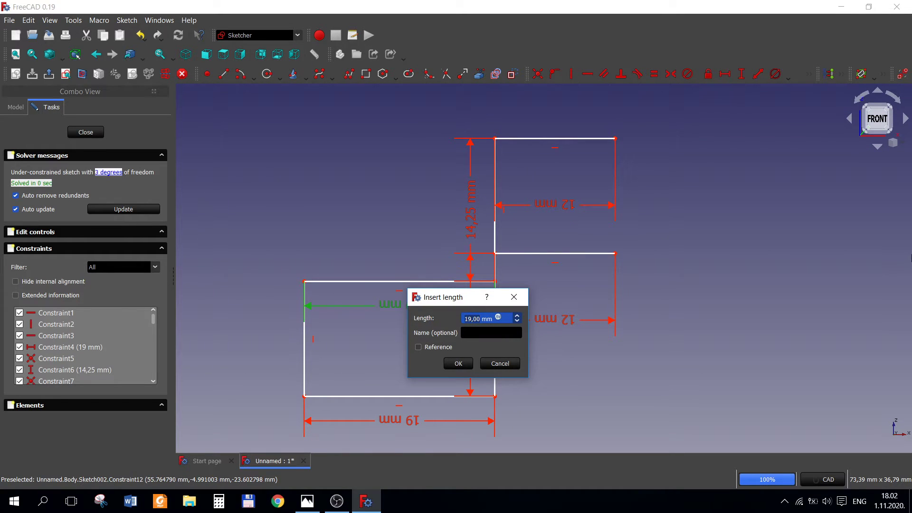
text(16)
key(Return)
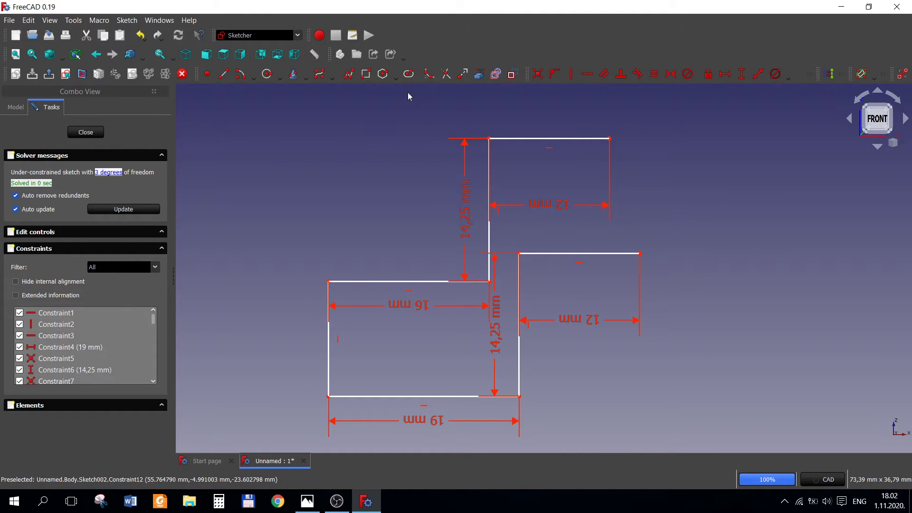
Add a 3 mm vertical distance for the left edge's height
click(742, 75)
click(328, 349)
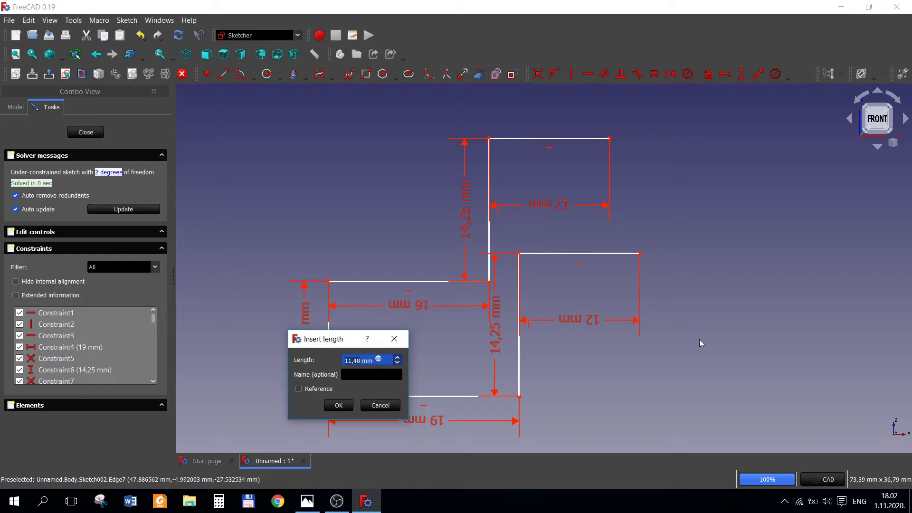
text(3)
key(Return)
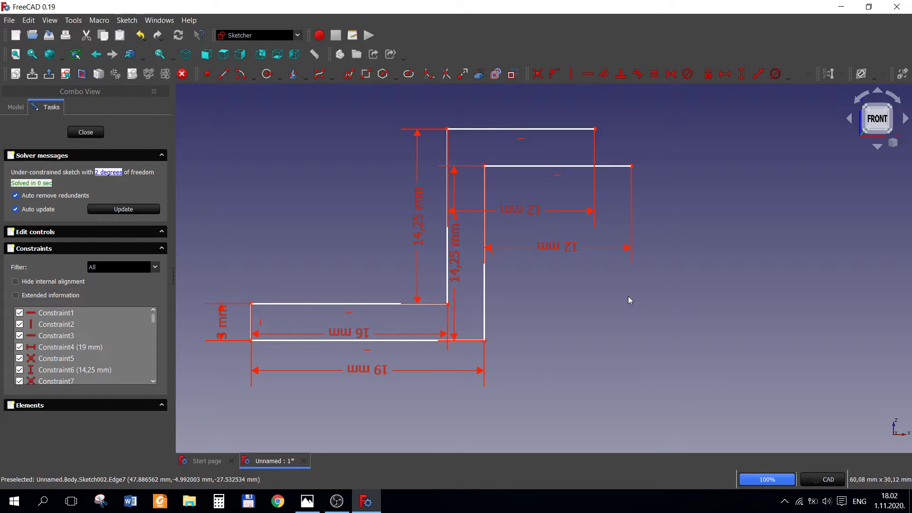
Change the upper 12 mm width to 16 mm, then settle it at 15 mm
click(531, 215)
double_click(531, 215)
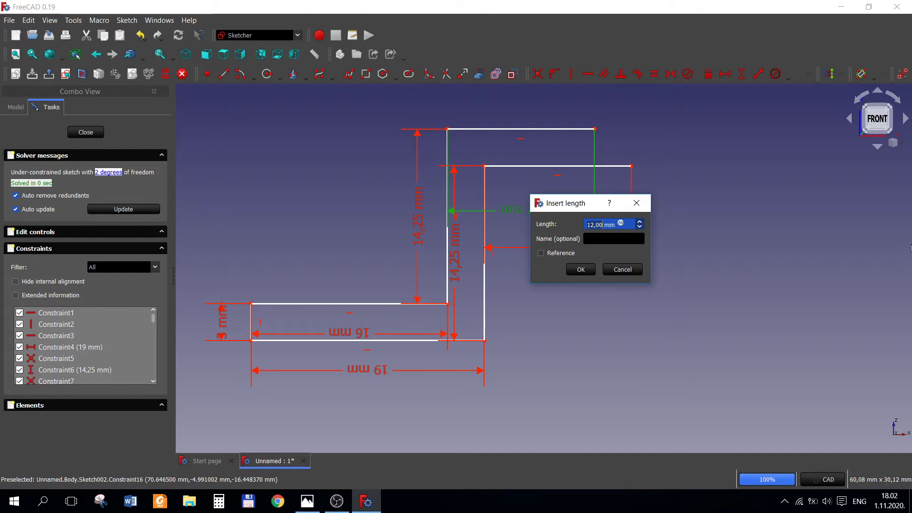
text(6)
key(Return)
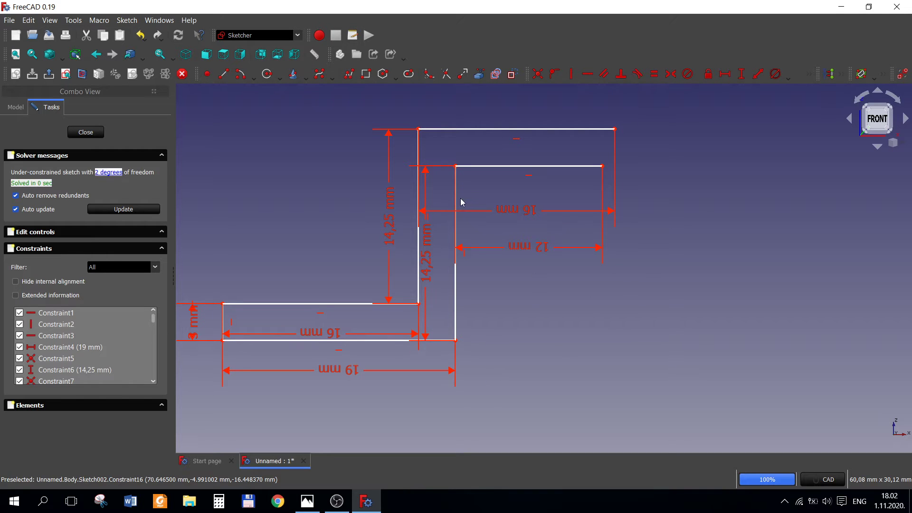
click(525, 218)
double_click(526, 218)
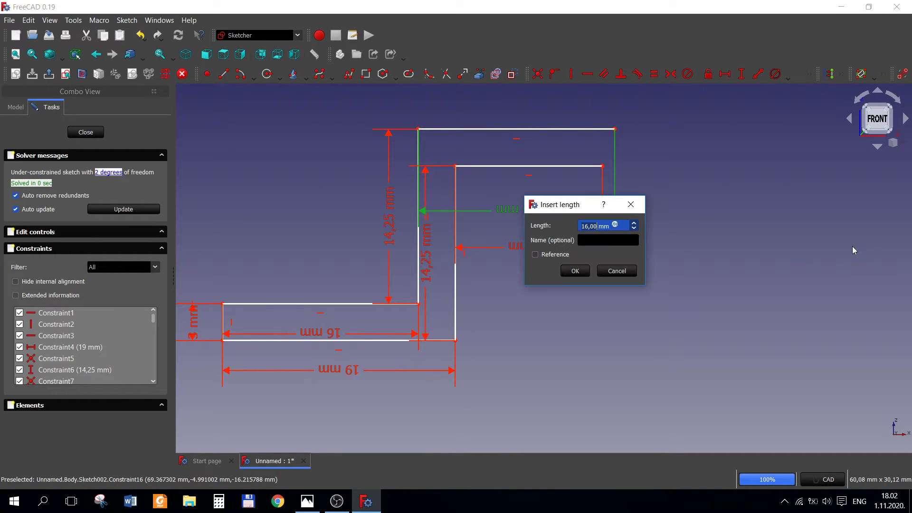
key(Return)
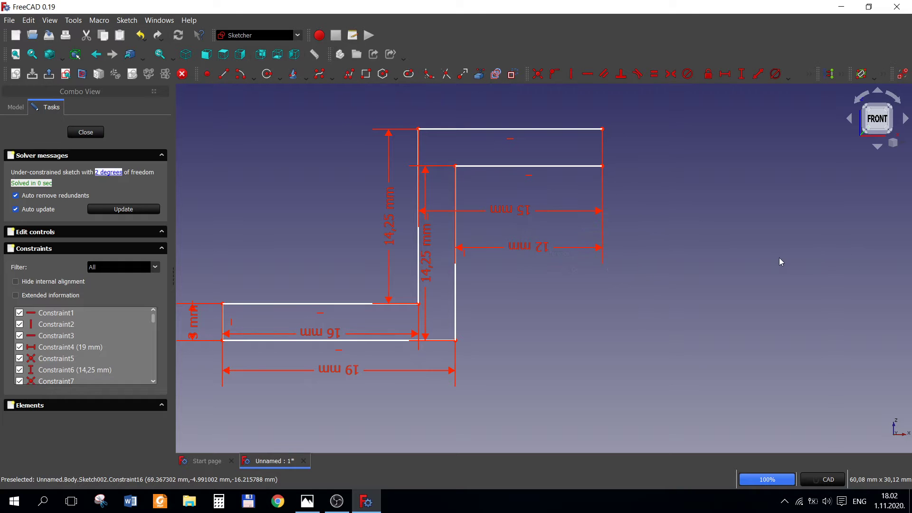
Draw a vertical line down the right side, its top coincident with the profile's corner
click(223, 74)
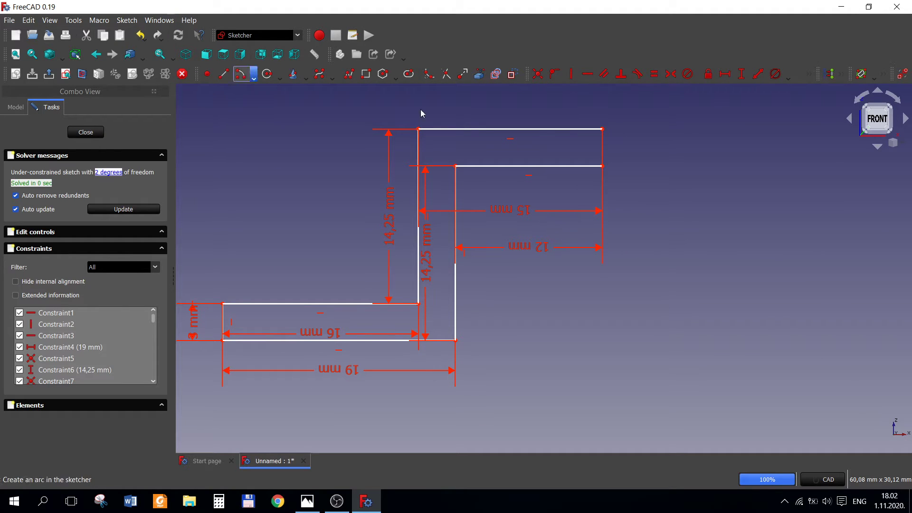
click(652, 137)
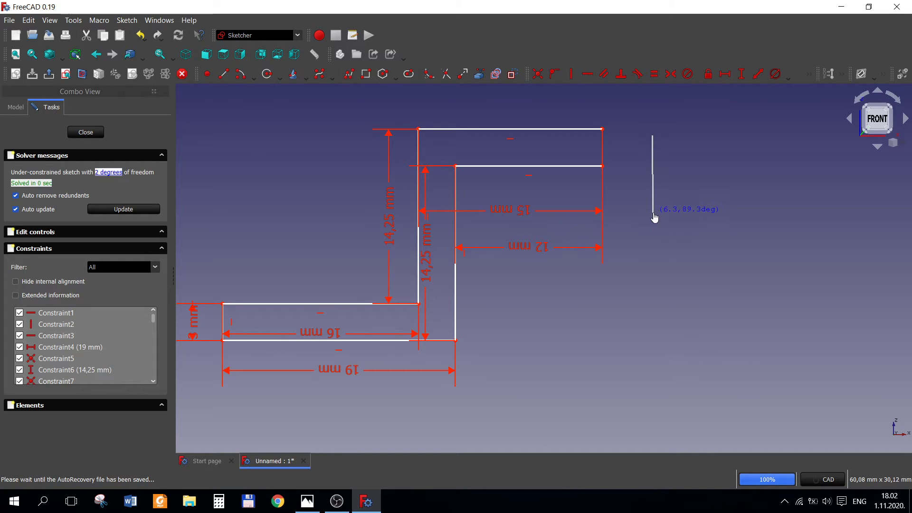
click(655, 242)
right_click(622, 140)
drag(580, 98, 679, 166)
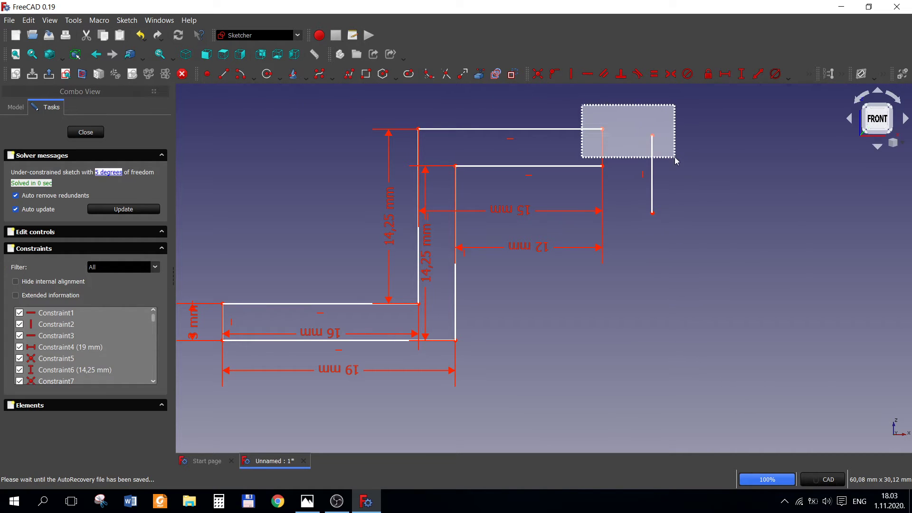
click(537, 73)
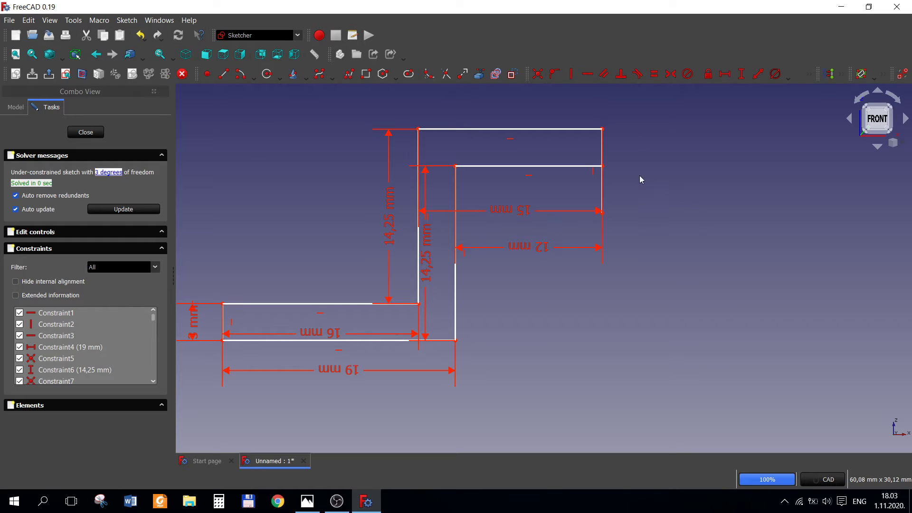
drag(587, 162, 643, 230)
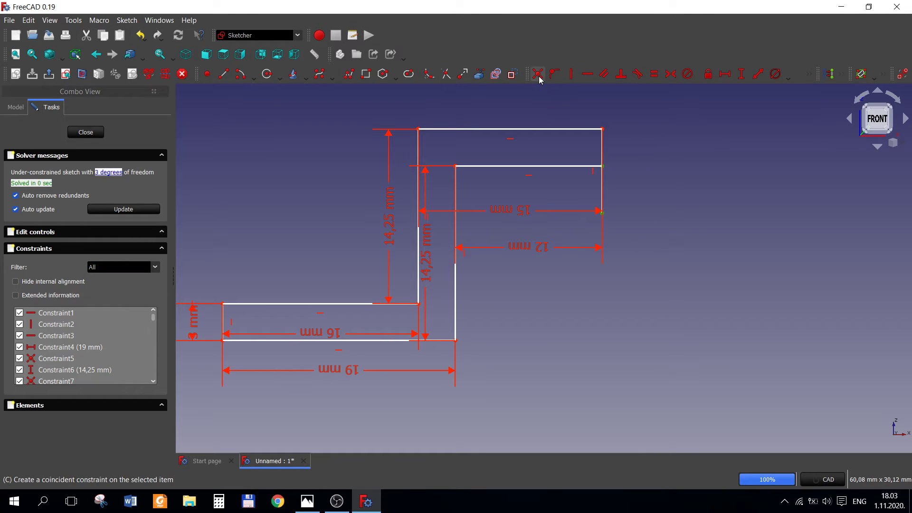
Link the hole circle's edge into the sketch as external geometry
scroll(657, 227, down, 2)
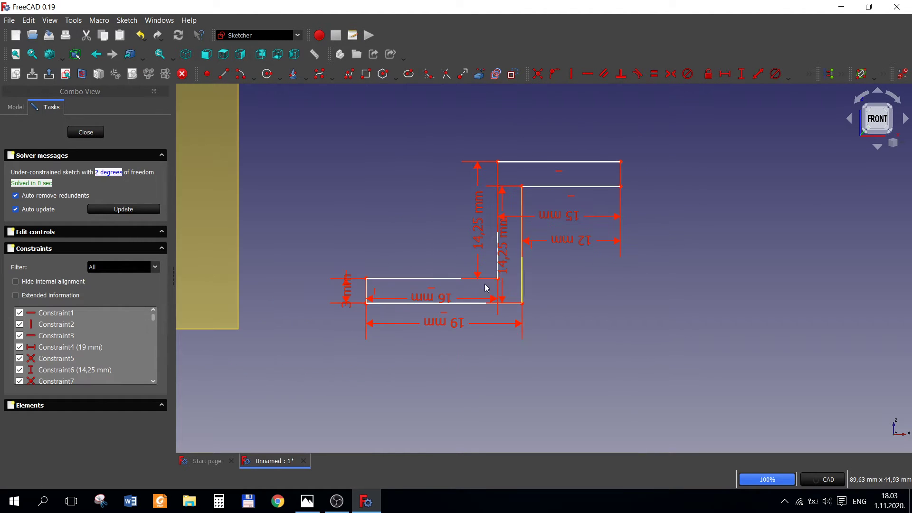
scroll(378, 326, down, 3)
middle_drag(378, 325, 569, 360)
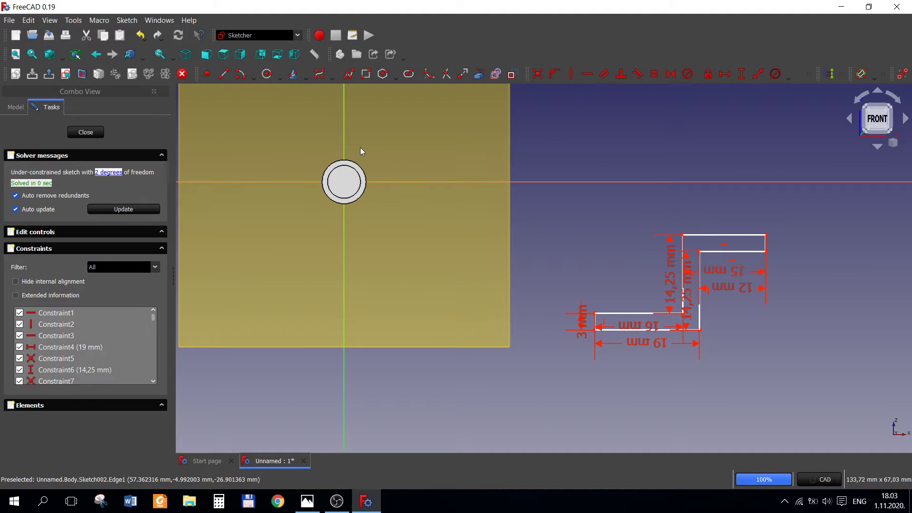
scroll(359, 151, up, 1)
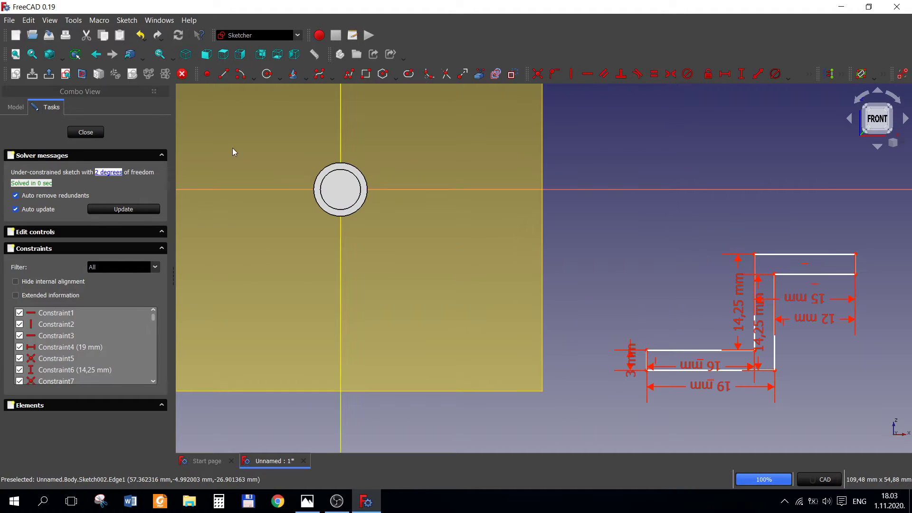
click(13, 107)
click(77, 211)
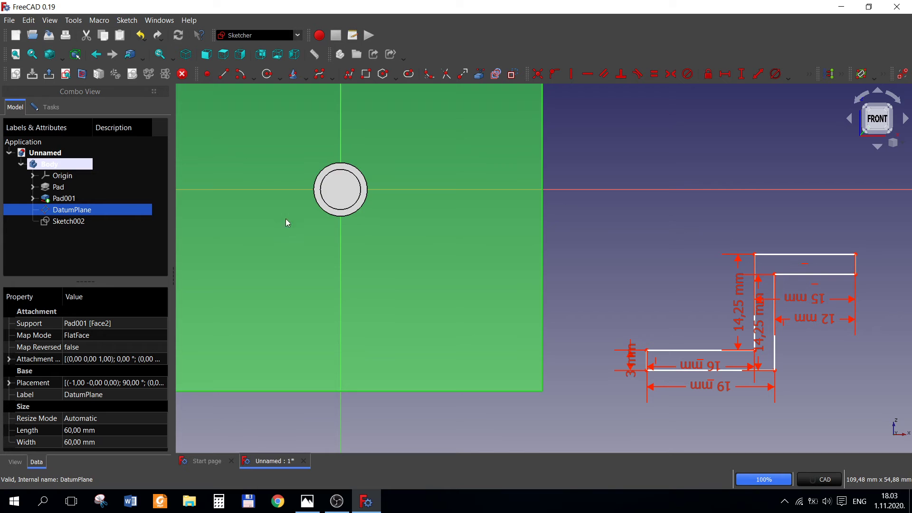
click(480, 74)
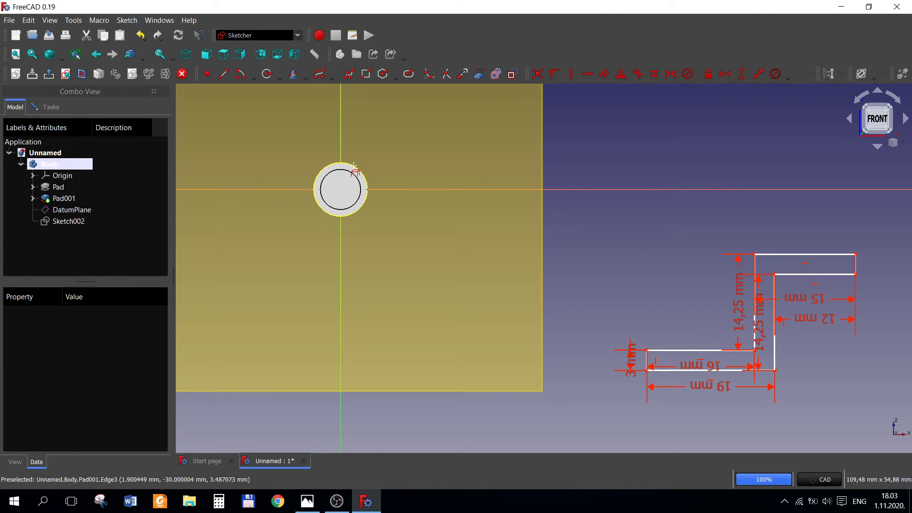
click(354, 170)
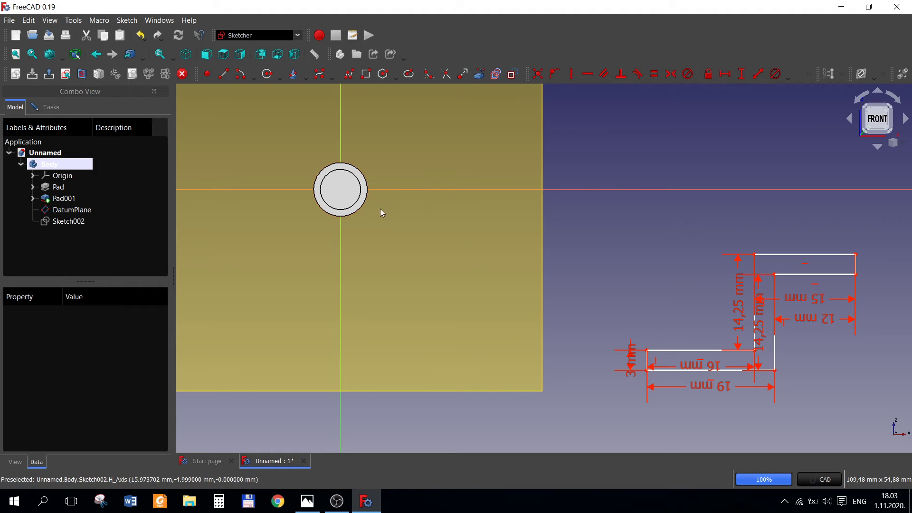
Switch to Wireframe draw style and drag the L profile beside the hole circle
click(63, 57)
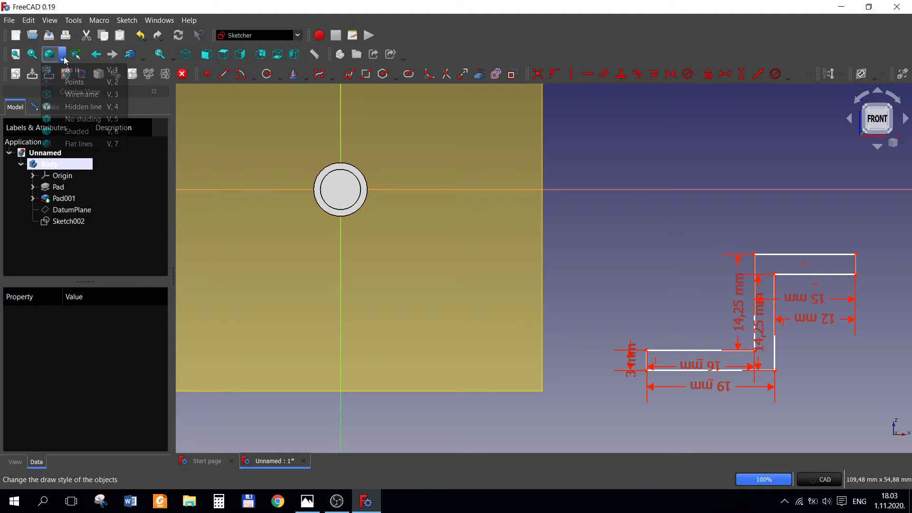
click(78, 94)
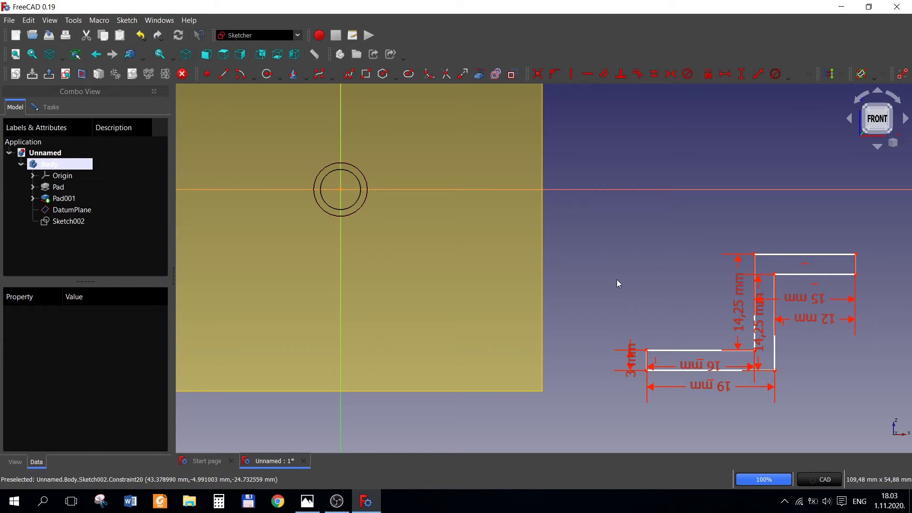
click(648, 351)
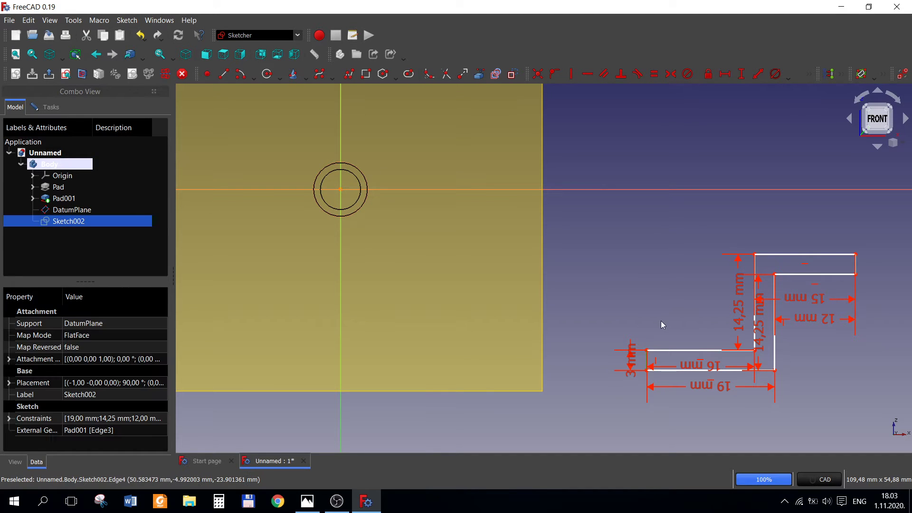
drag(621, 324, 670, 371)
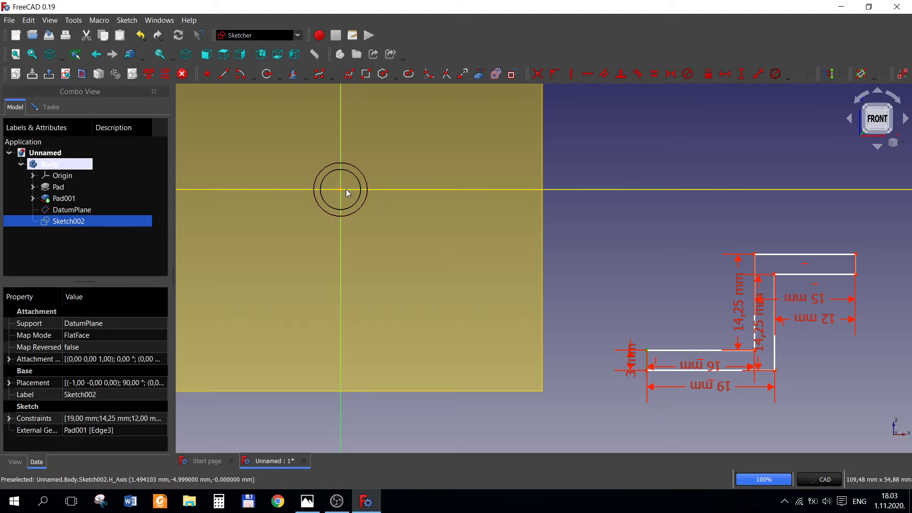
drag(307, 161, 357, 207)
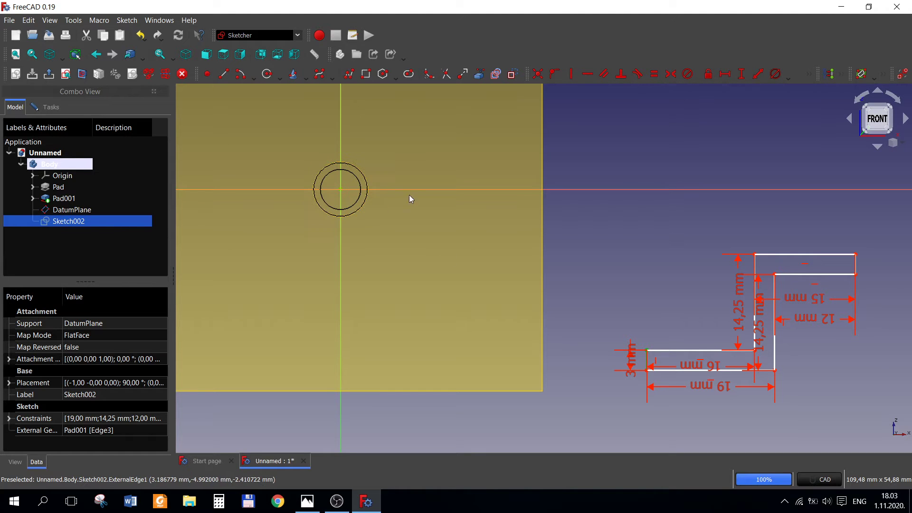
click(571, 74)
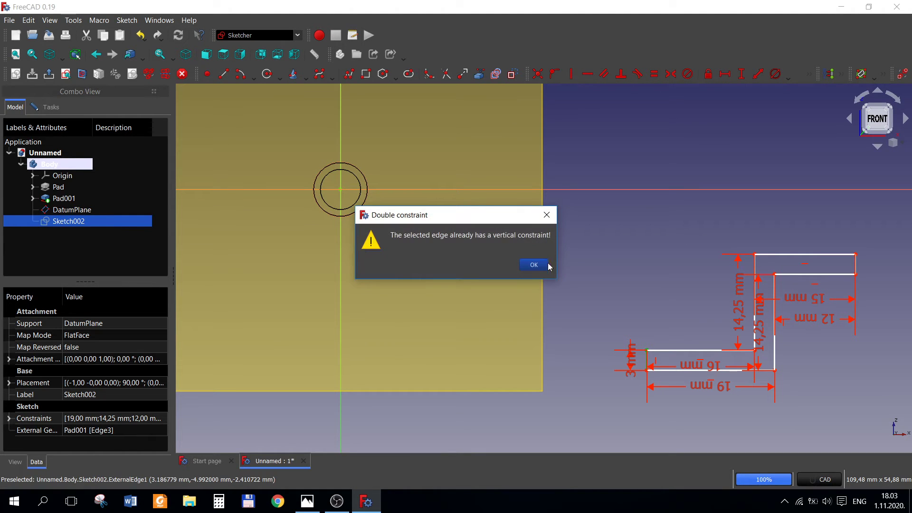
click(534, 265)
click(653, 310)
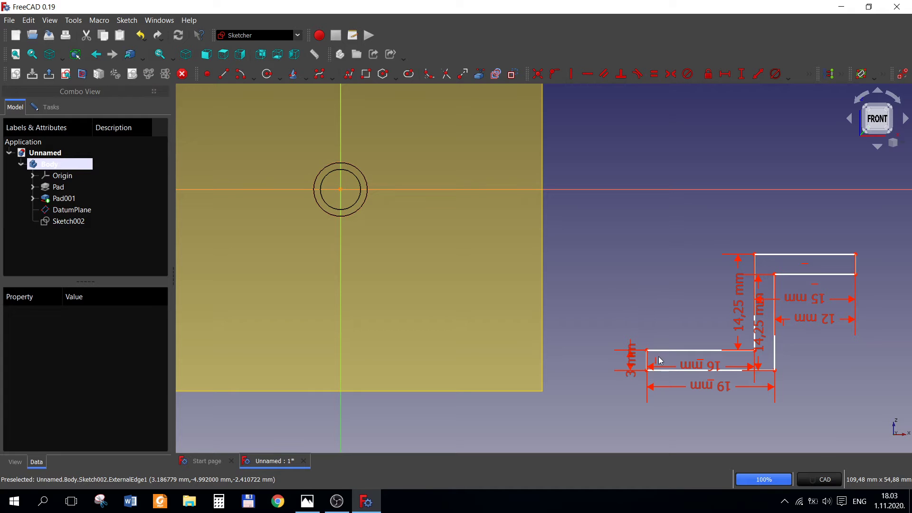
mouse_move(647, 355)
mouse_down()
mouse_move(393, 208)
mouse_move(384, 213)
mouse_up()
Try vertical, then horizontal alignment of the profile corner with the circle centre; both are rejected
scroll(381, 179, up, 3)
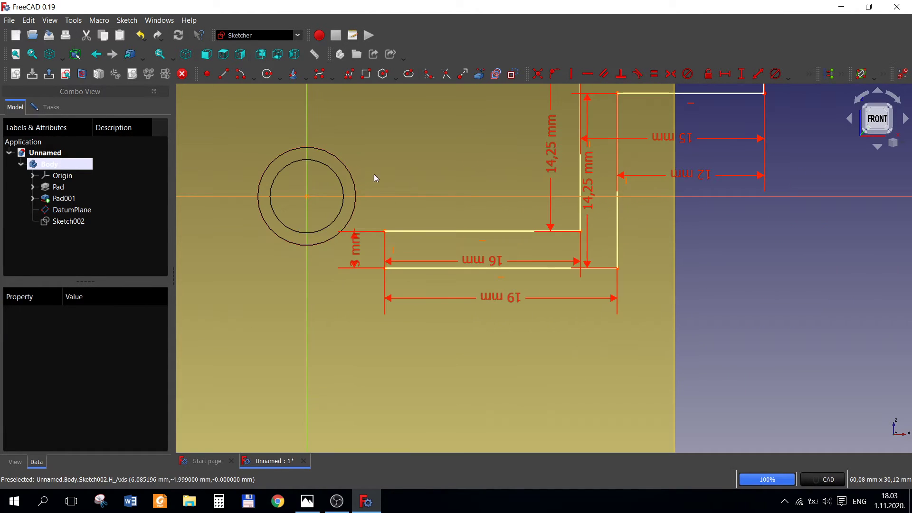
scroll(389, 214, down, 4)
mouse_move(437, 261)
middle_down()
mouse_move(673, 347)
mouse_move(603, 367)
mouse_move(512, 330)
mouse_move(468, 309)
mouse_move(418, 262)
mouse_move(459, 252)
middle_up()
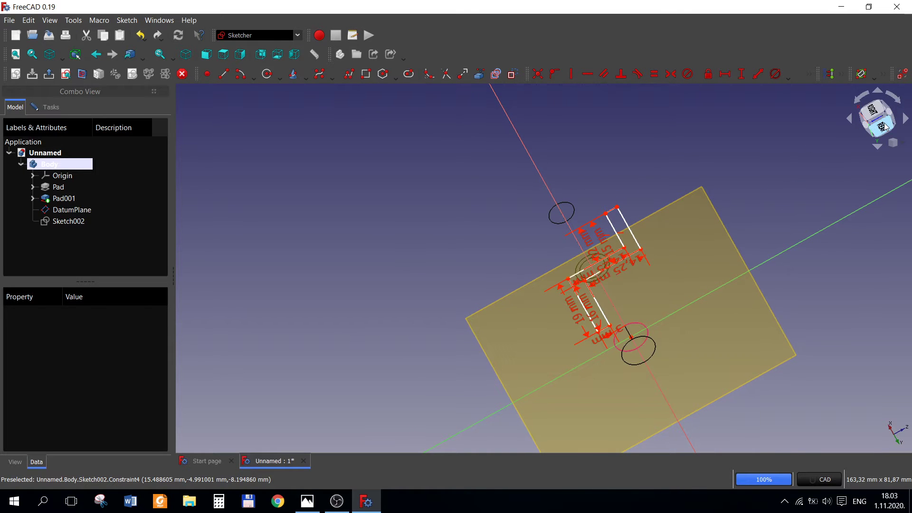
click(866, 131)
scroll(786, 217, up, 3)
scroll(765, 228, up, 2)
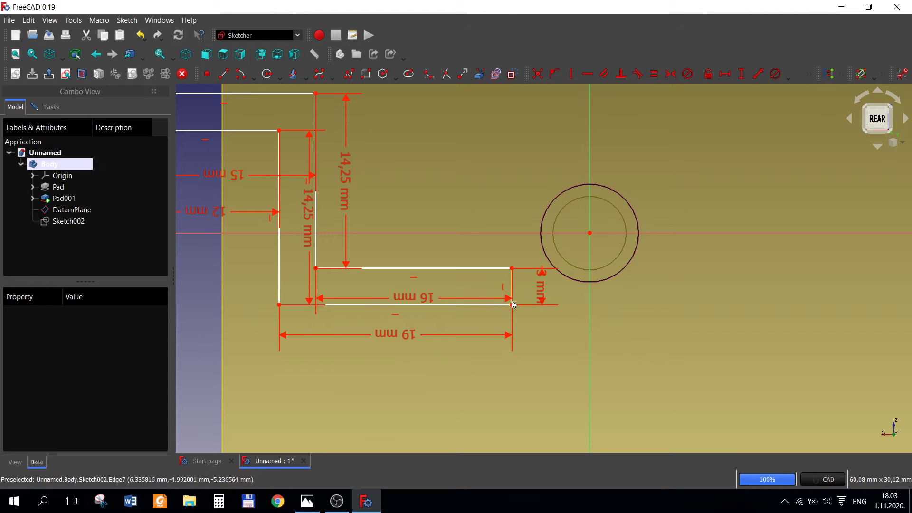
drag(497, 294, 521, 317)
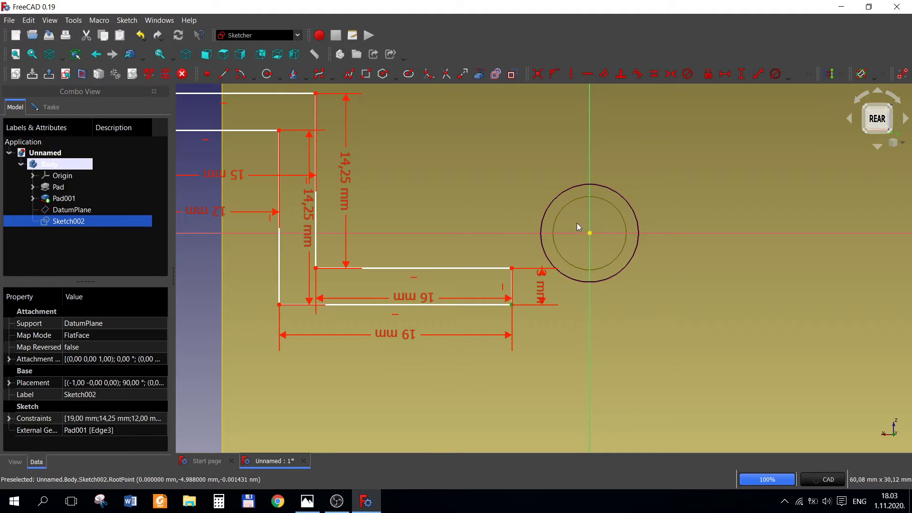
drag(576, 223, 608, 251)
click(582, 96)
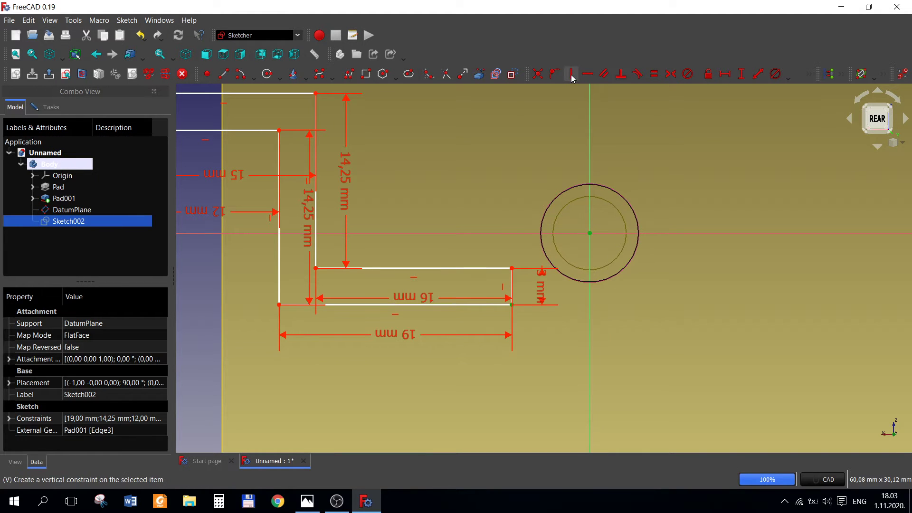
click(572, 76)
click(551, 266)
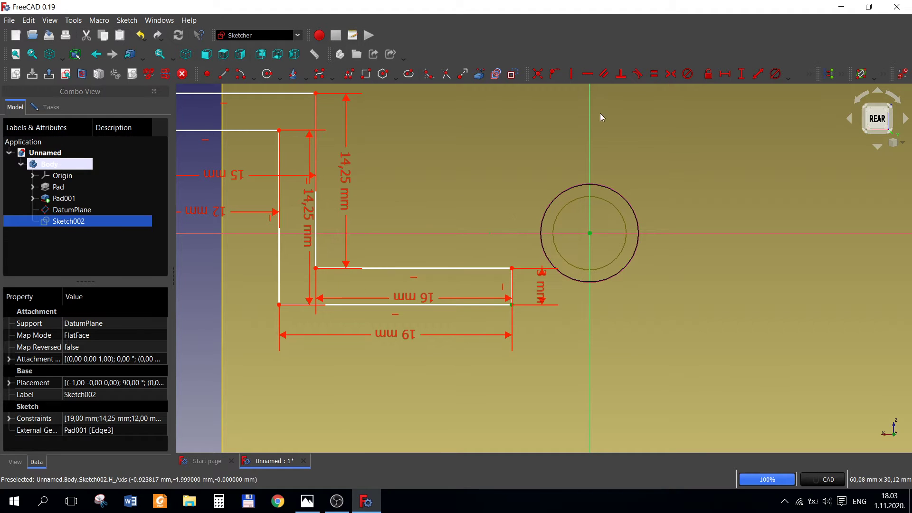
click(587, 74)
click(550, 266)
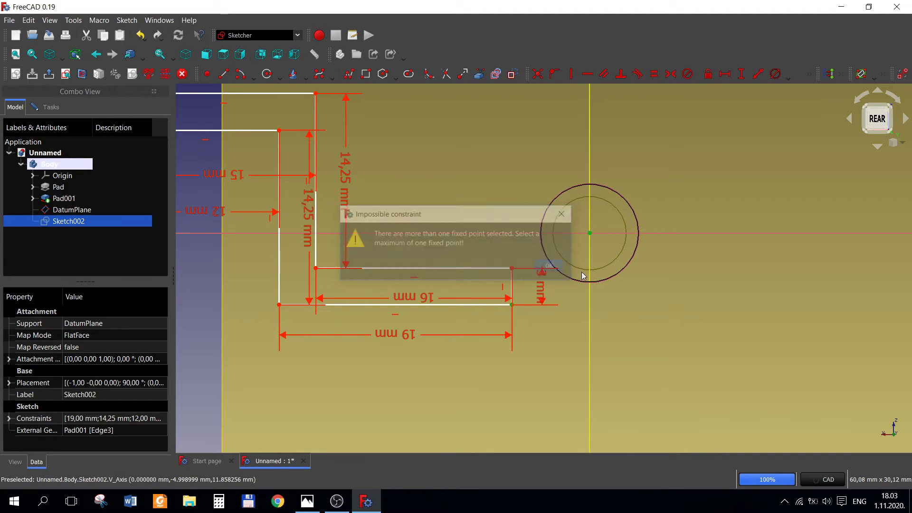
Leave the sketch unchanged and return to Part Design
right_click(618, 294)
click(546, 312)
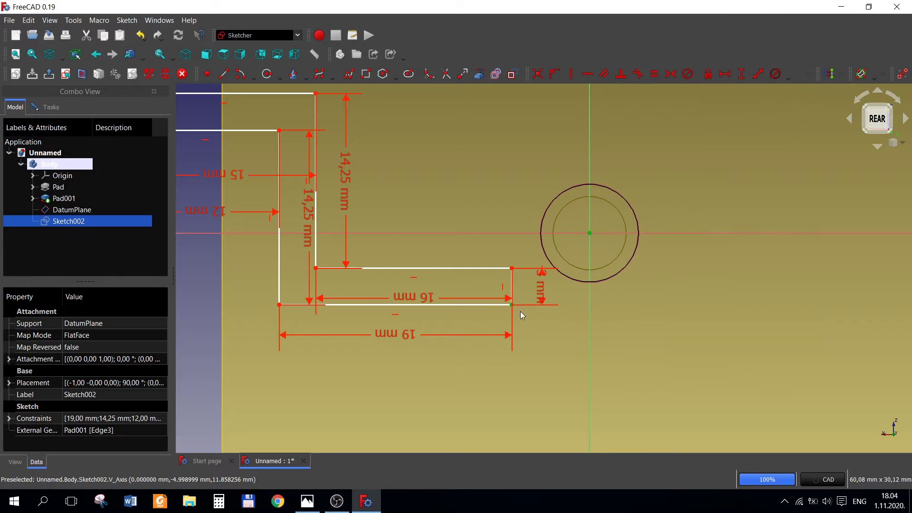
key(Escape)
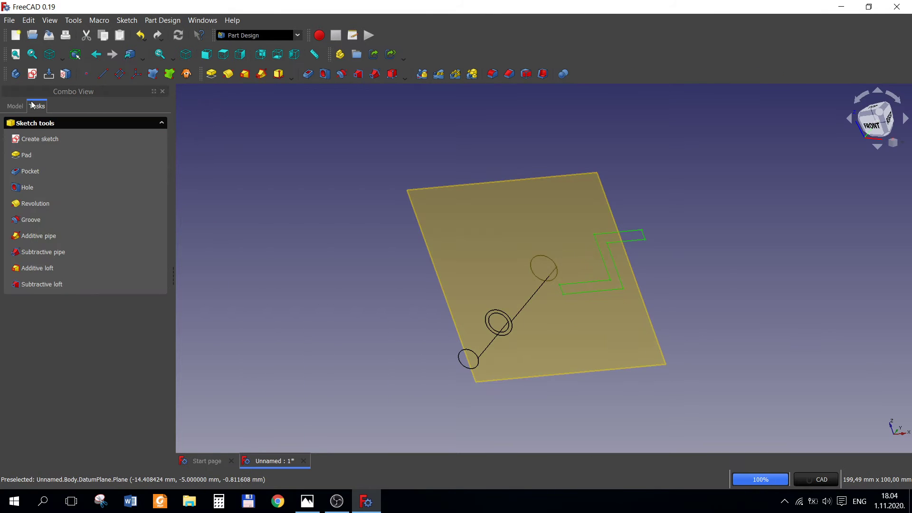
Reopen Sketch002 via Edit sketch in the model tree, showing its 19, 16, 14.25, 12, 15 mm dimensions
click(14, 106)
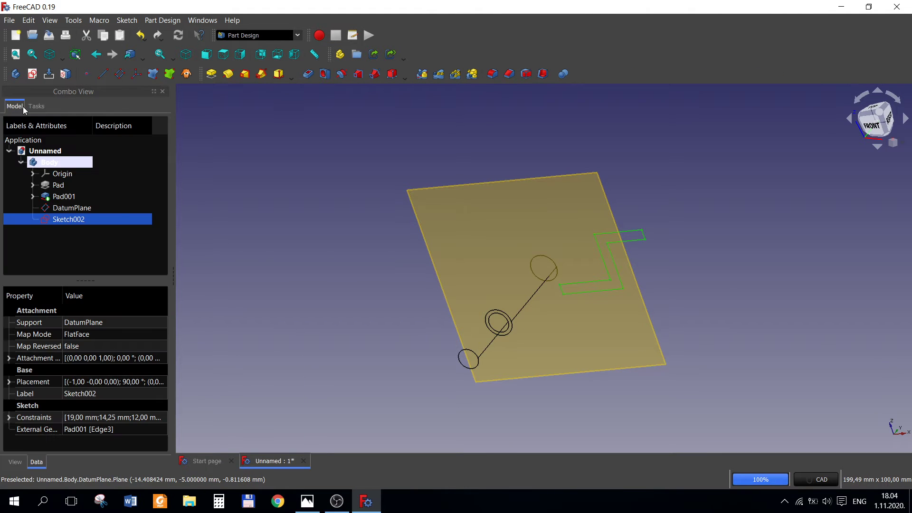
right_click(80, 221)
click(105, 226)
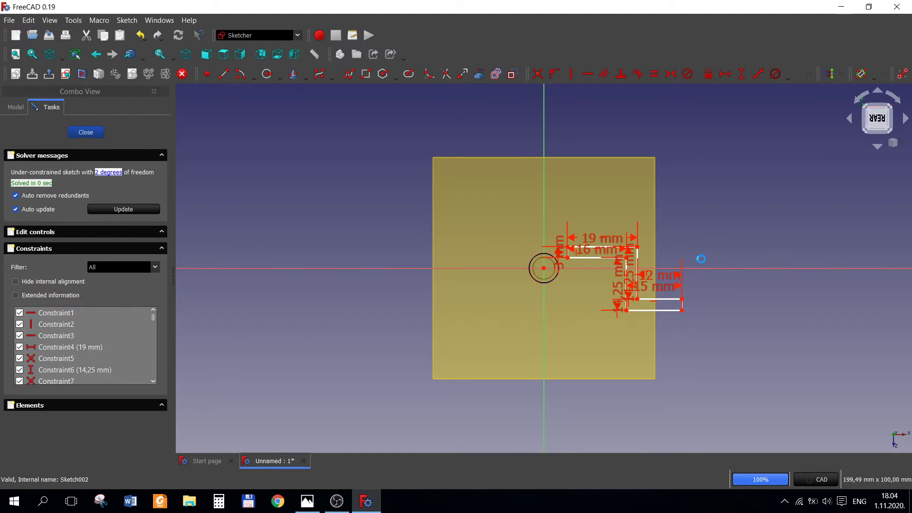
key(Escape)
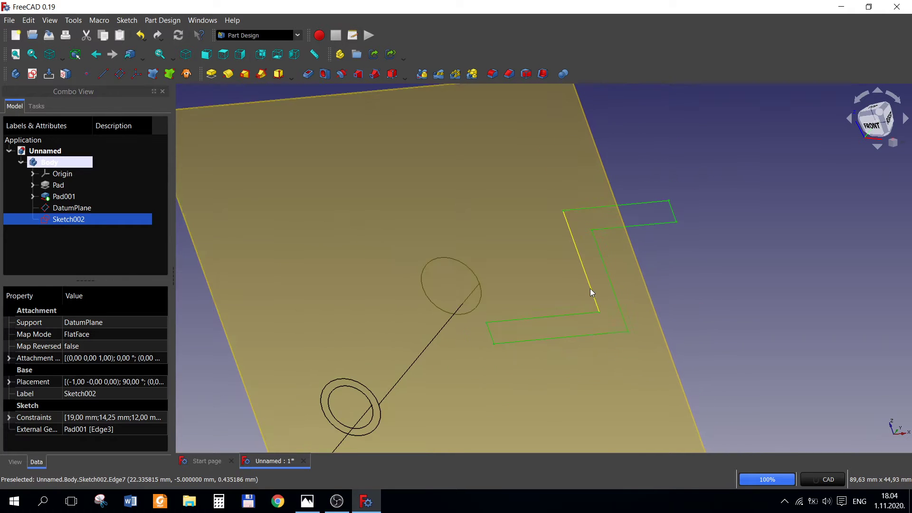
click(38, 109)
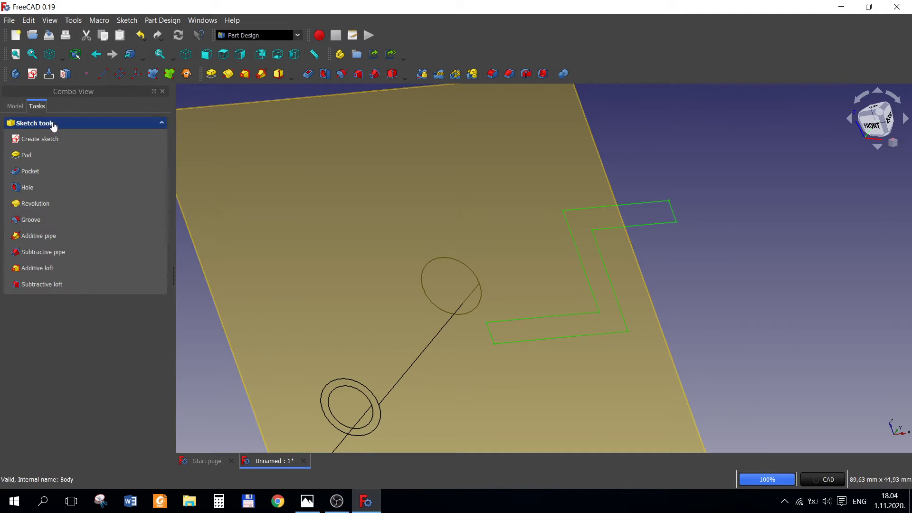
click(15, 110)
right_click(71, 219)
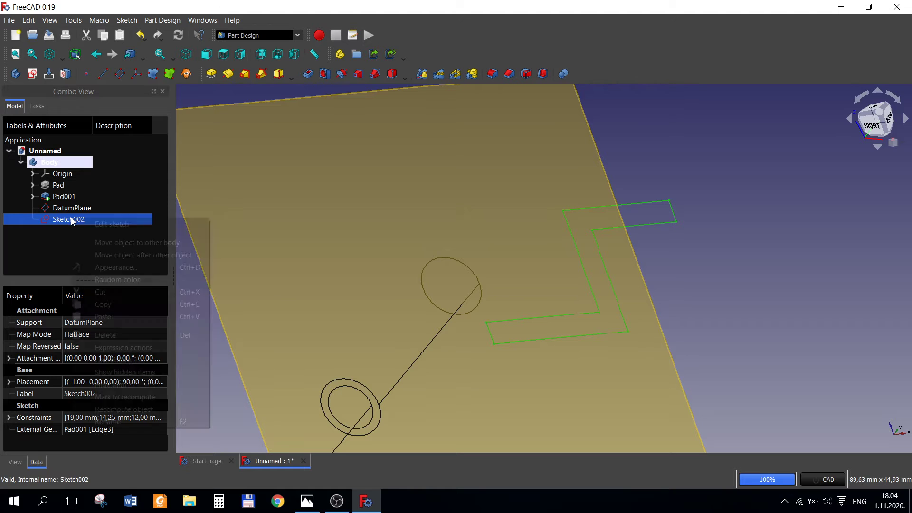
click(190, 227)
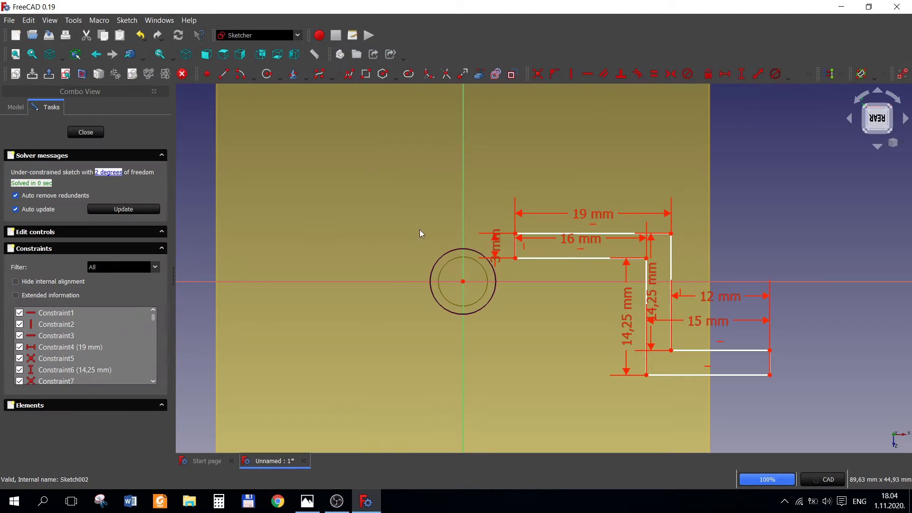
scroll(565, 262, up, 1)
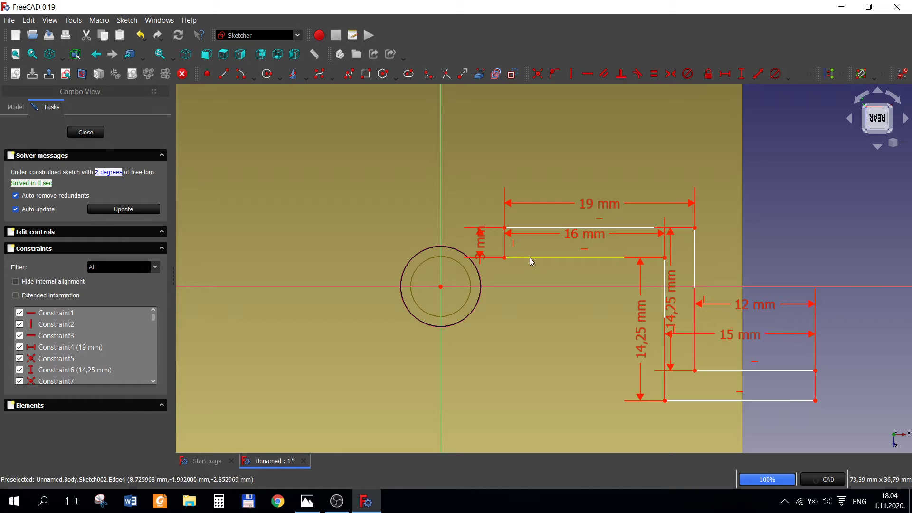
click(893, 143)
click(879, 171)
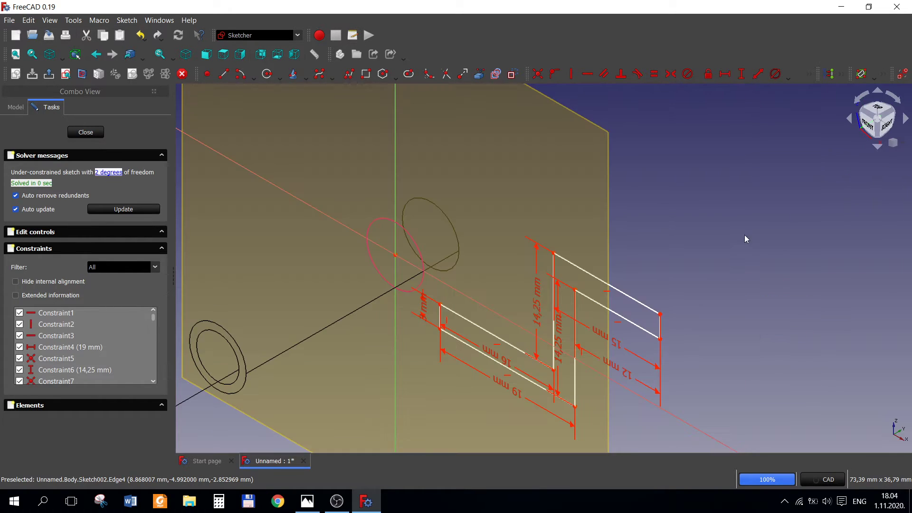
click(308, 501)
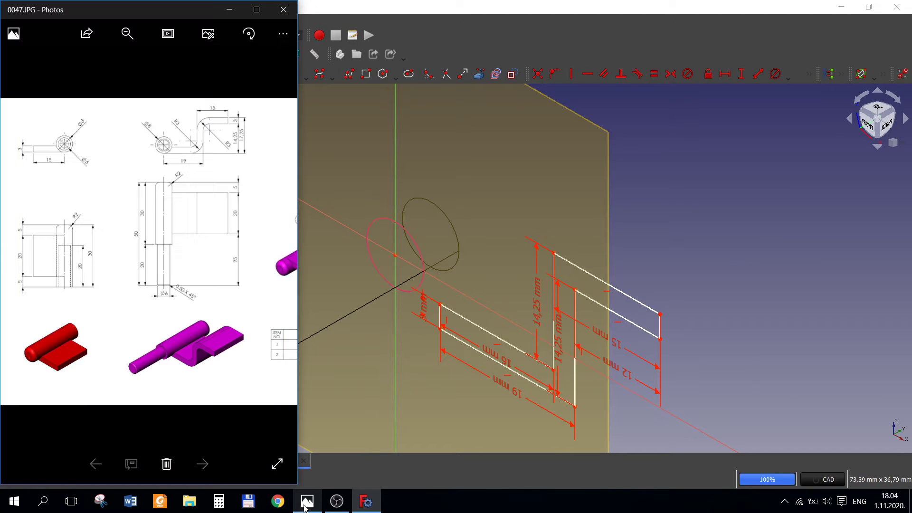
click(427, 464)
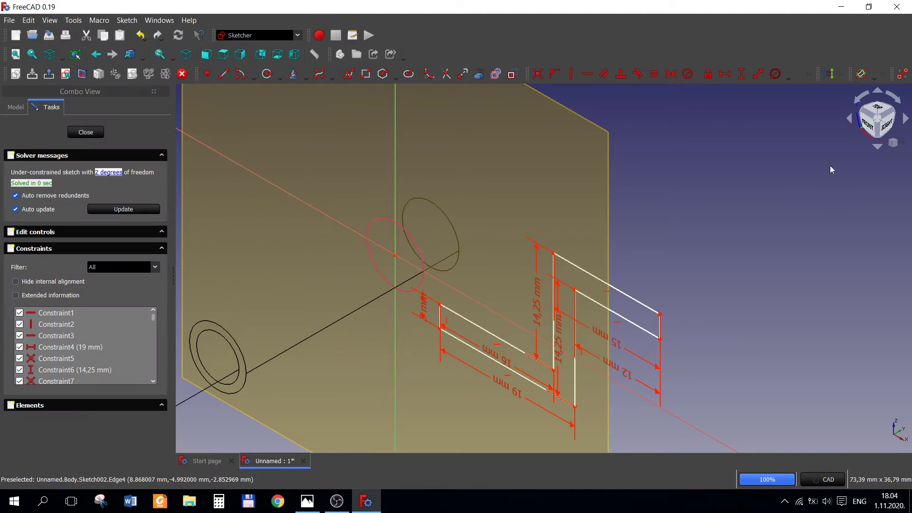
scroll(537, 269, up, 2)
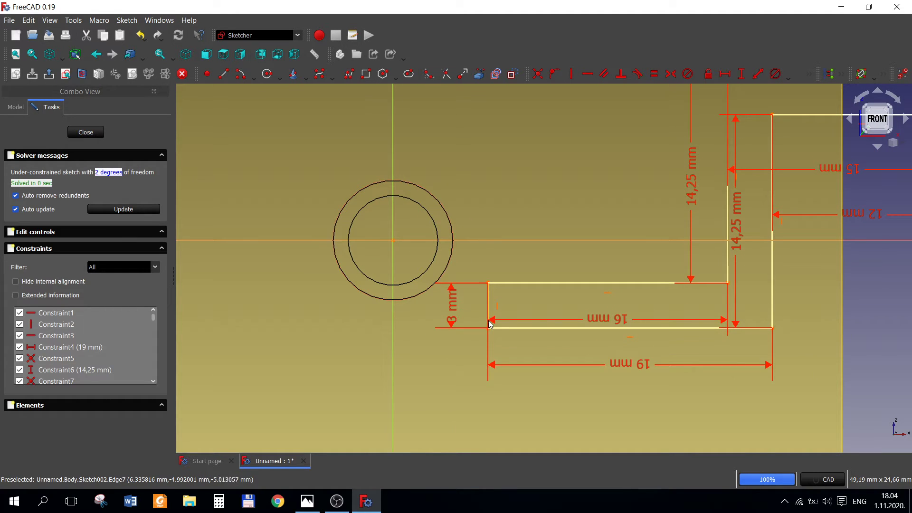
Move the profile past the circle and fix its lower-left corner onto the vertical axis
mouse_move(489, 331)
mouse_down()
mouse_move(399, 302)
mouse_move(403, 317)
mouse_up()
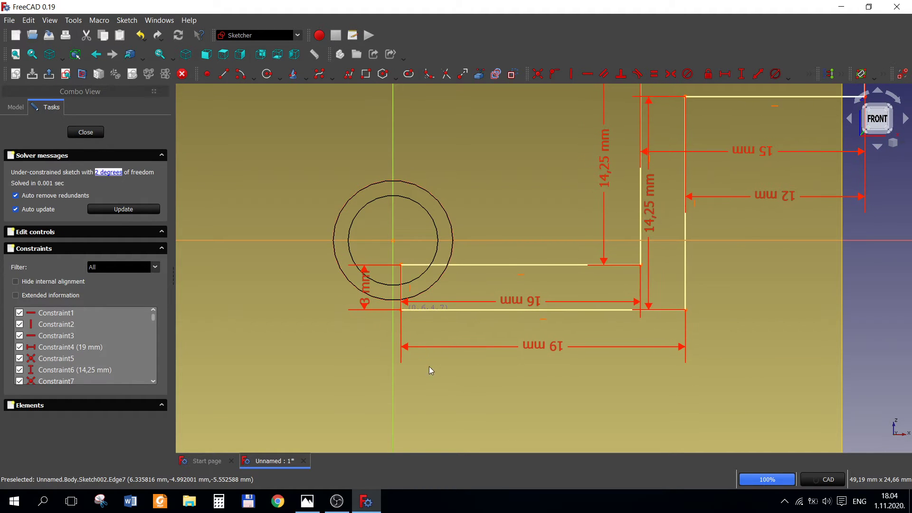
drag(364, 287, 419, 327)
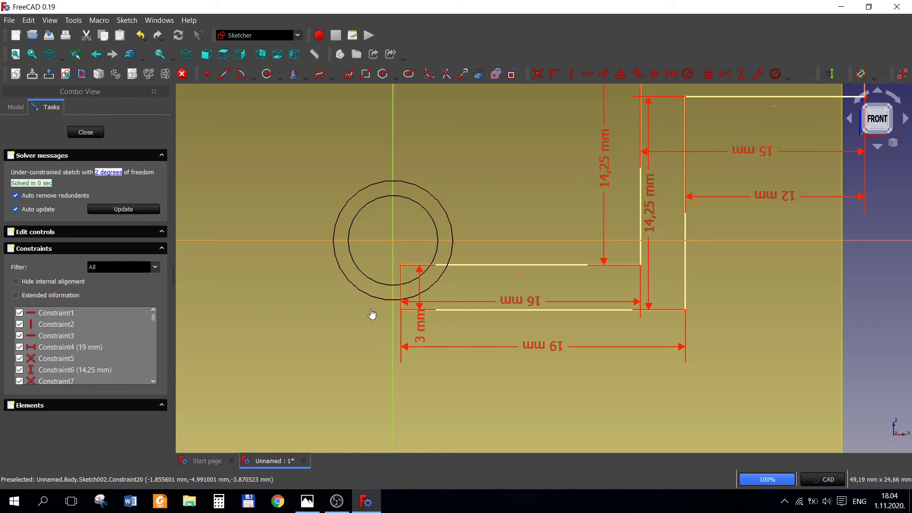
key(ctrl+z)
drag(366, 302, 418, 333)
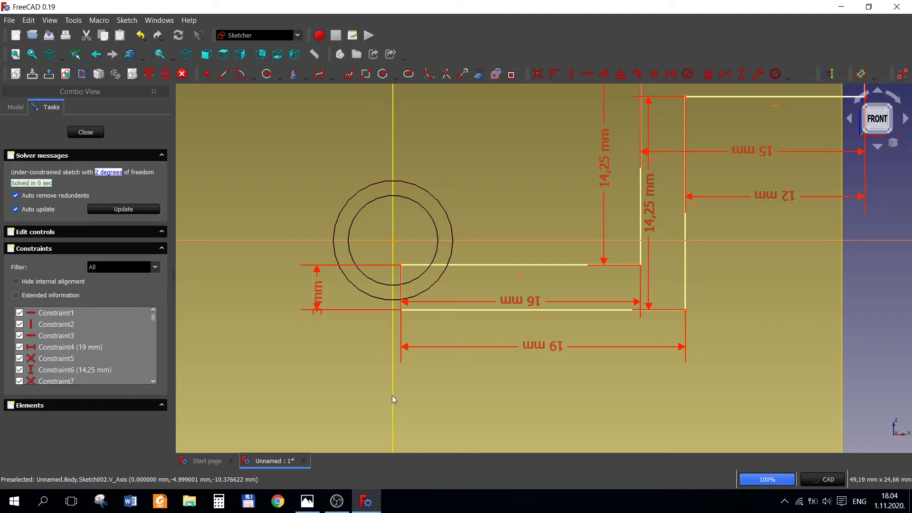
click(553, 77)
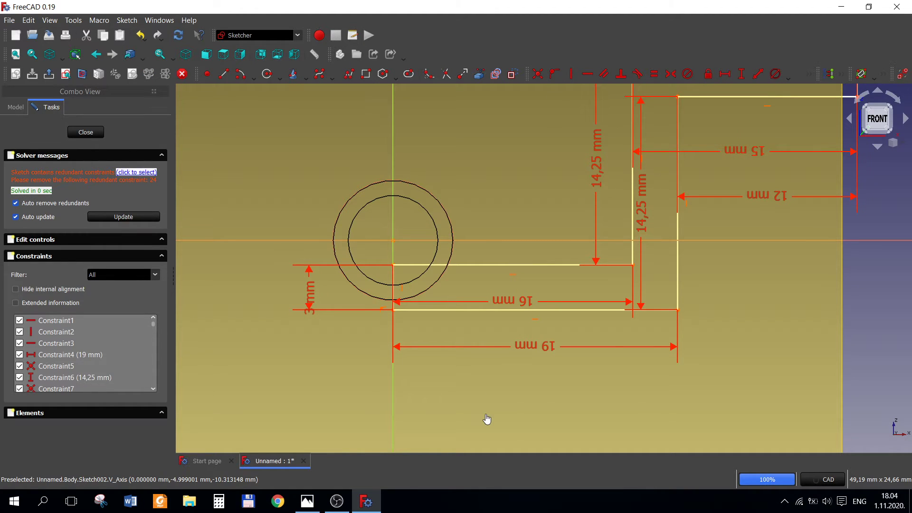
Try a vertical distance and a horizontal constraint between the profile corner and circle point; both fail
click(742, 76)
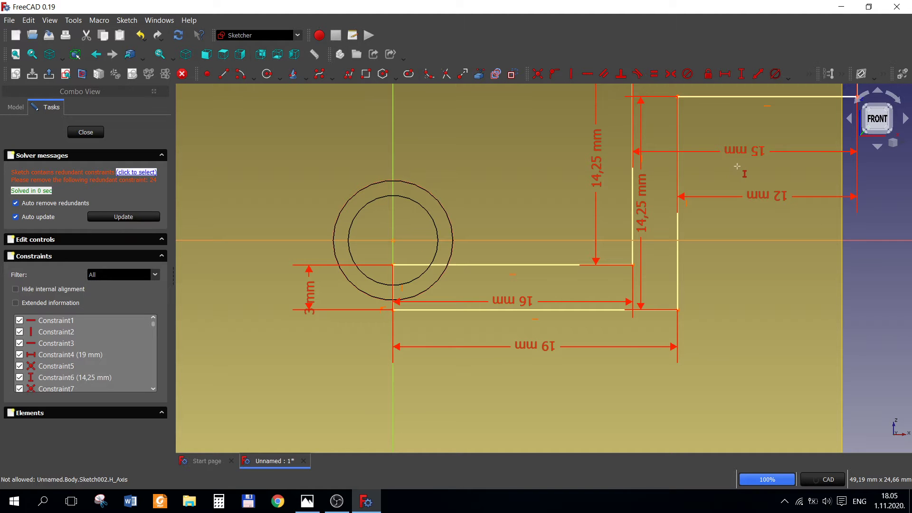
mouse_move(676, 309)
middle_down()
mouse_move(601, 352)
mouse_move(584, 343)
middle_up()
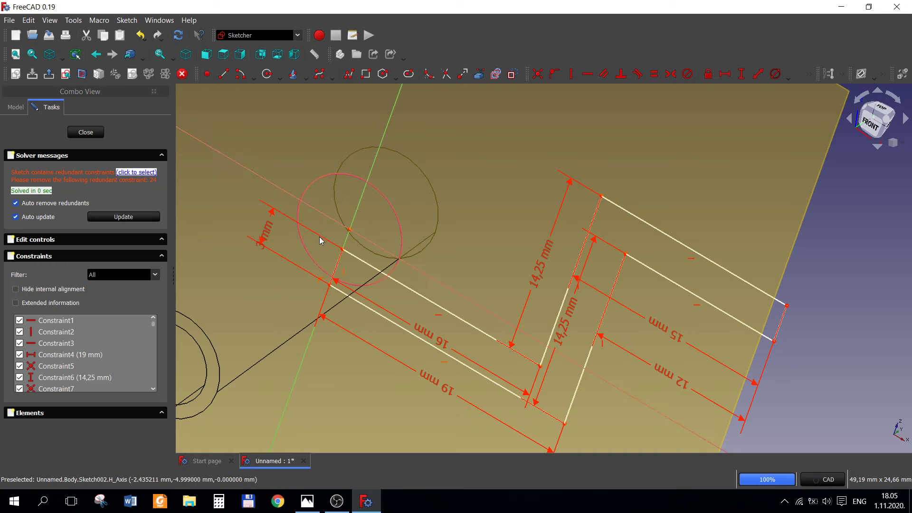
drag(296, 255, 349, 307)
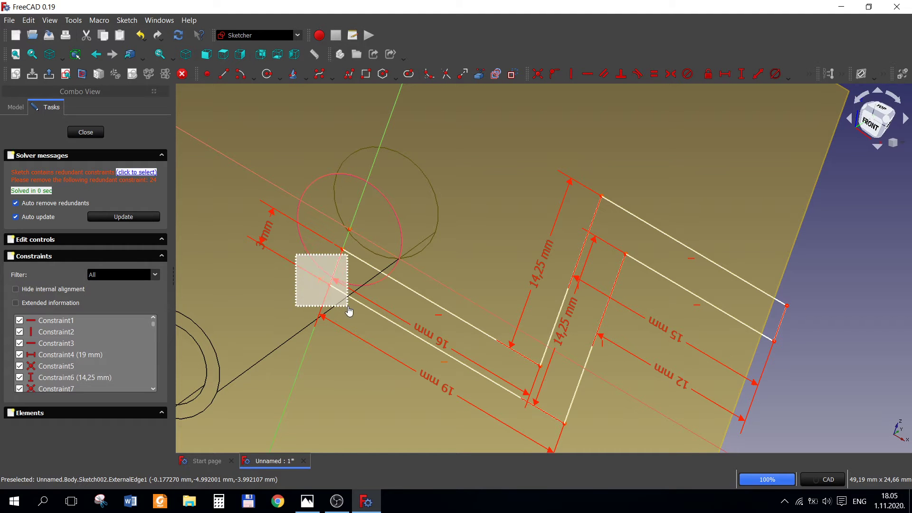
drag(343, 212, 370, 245)
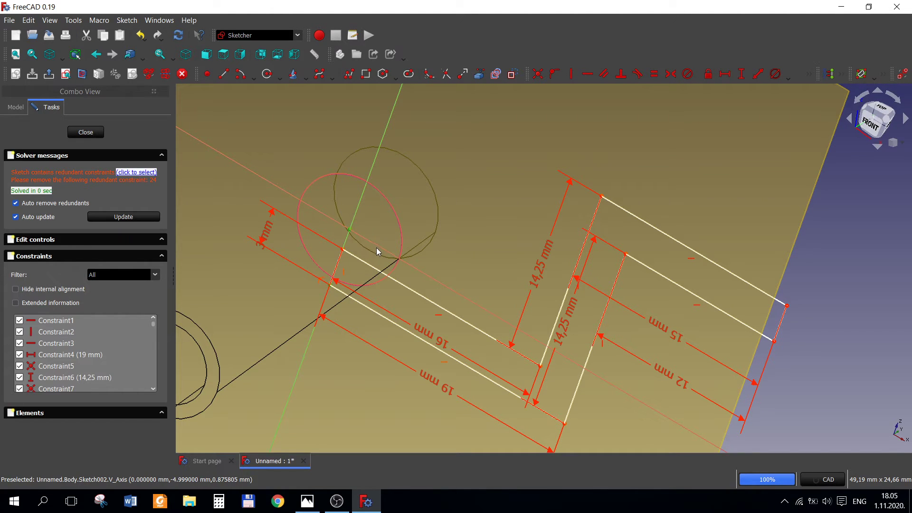
click(740, 74)
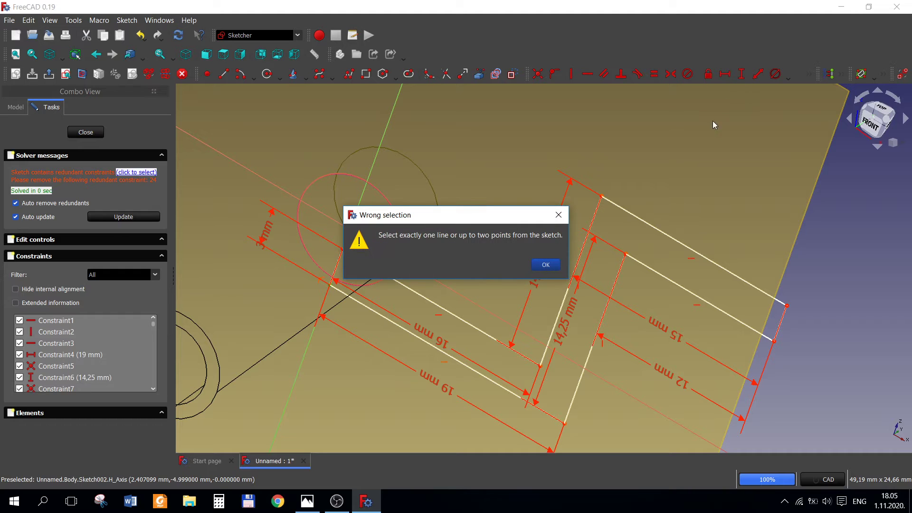
click(545, 263)
click(299, 301)
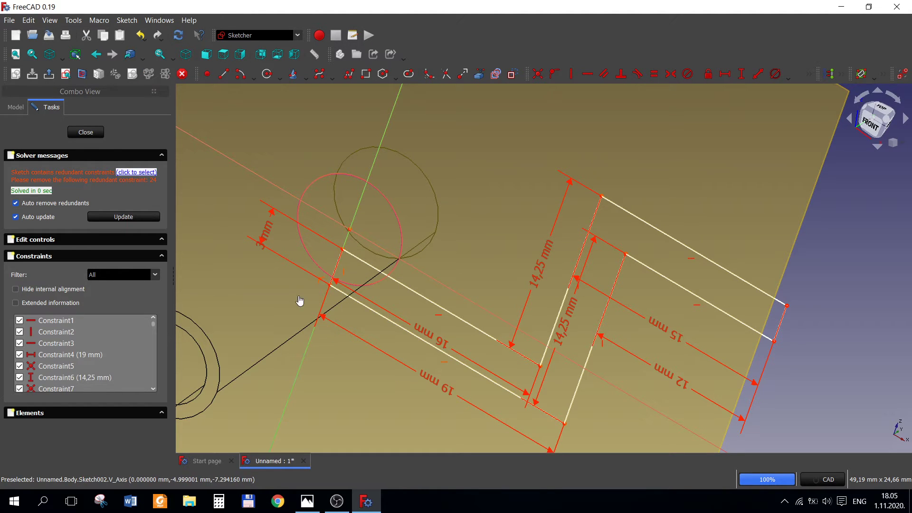
drag(293, 270, 345, 305)
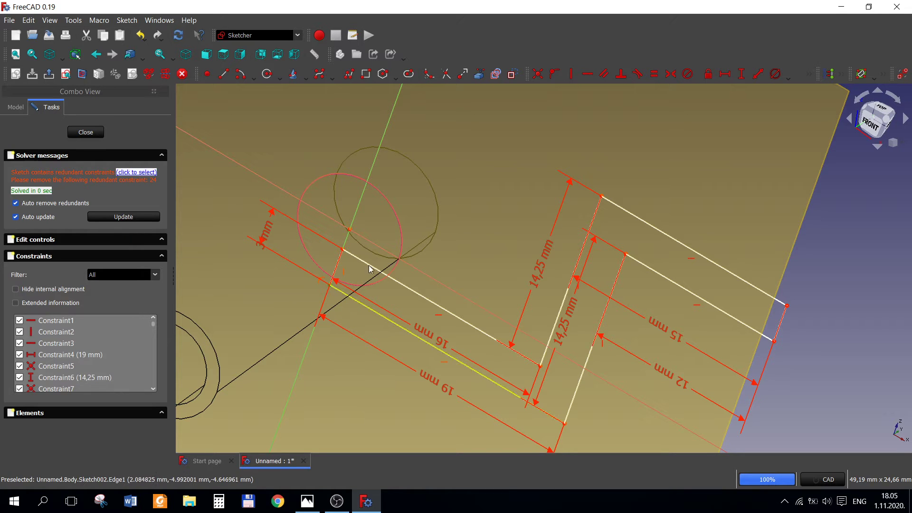
click(349, 230)
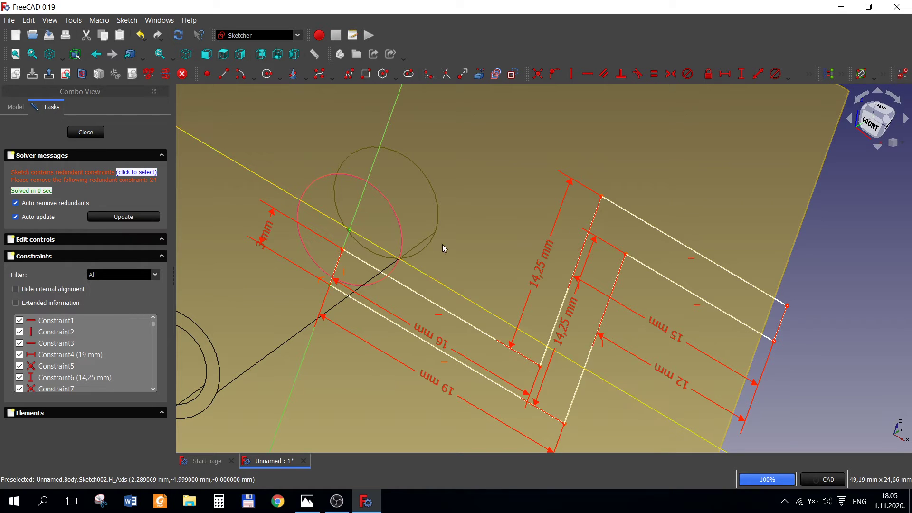
click(571, 74)
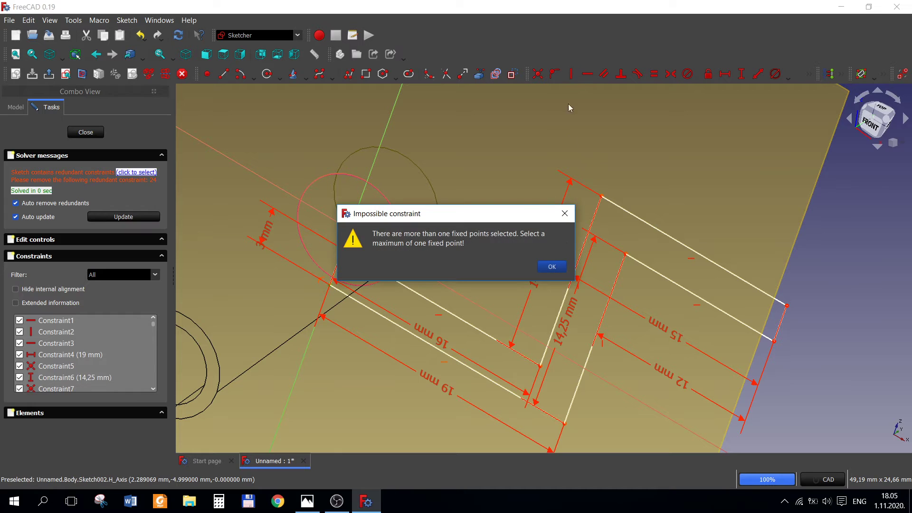
click(551, 266)
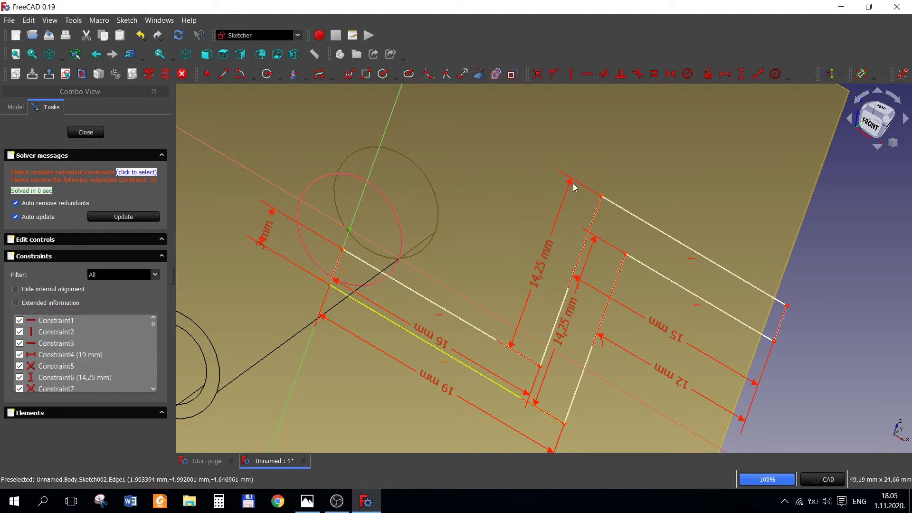
click(642, 169)
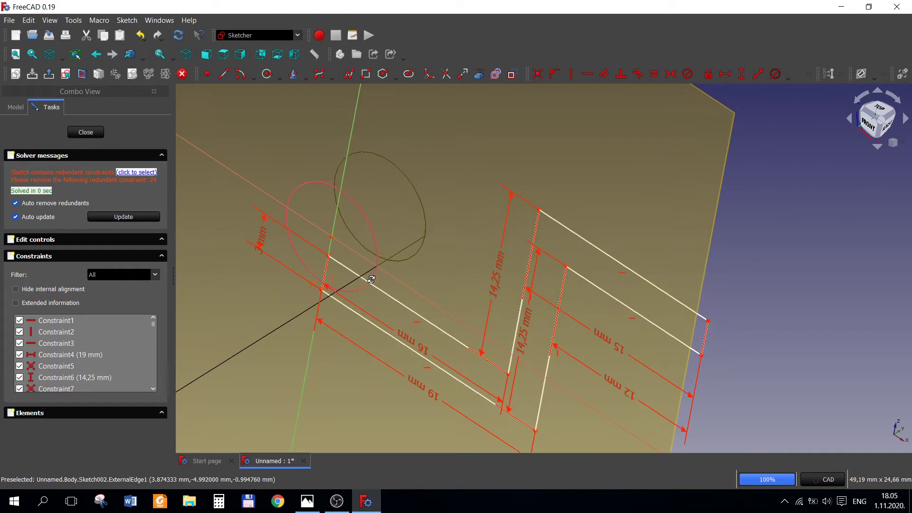
Delete the wrong external reference circle
mouse_move(399, 275)
middle_down()
mouse_move(360, 281)
mouse_move(338, 254)
middle_up()
scroll(359, 244, down, 3)
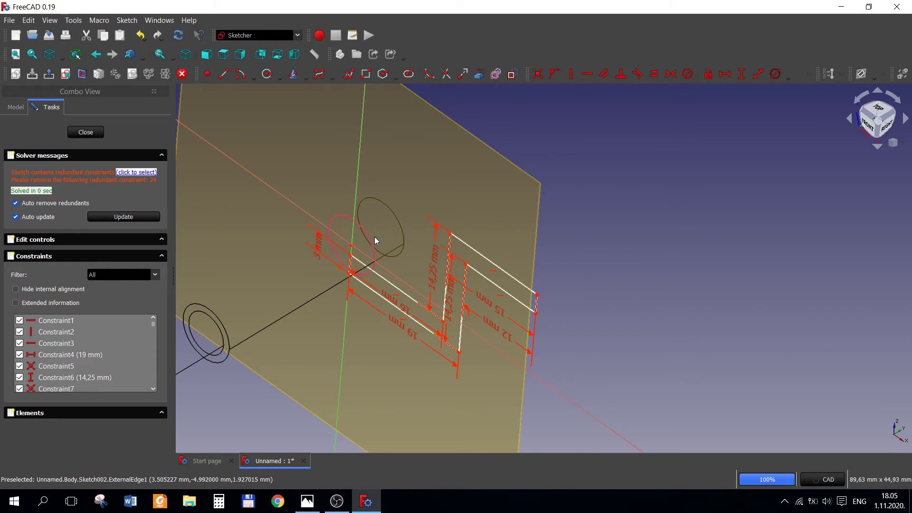
right_click(376, 241)
click(367, 239)
click(369, 236)
key(Delete)
Link the outer hole circle as external geometry and make the lower edge tangent to it
click(479, 73)
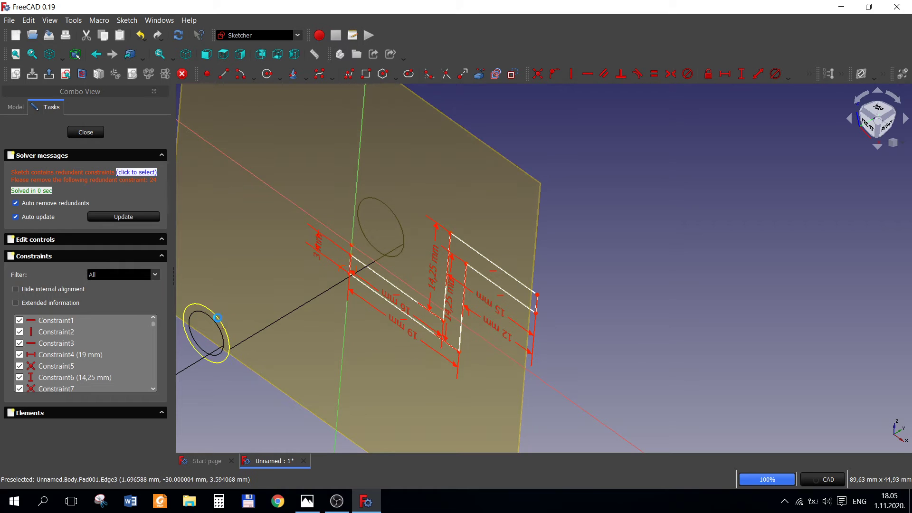
click(217, 317)
scroll(375, 275, up, 2)
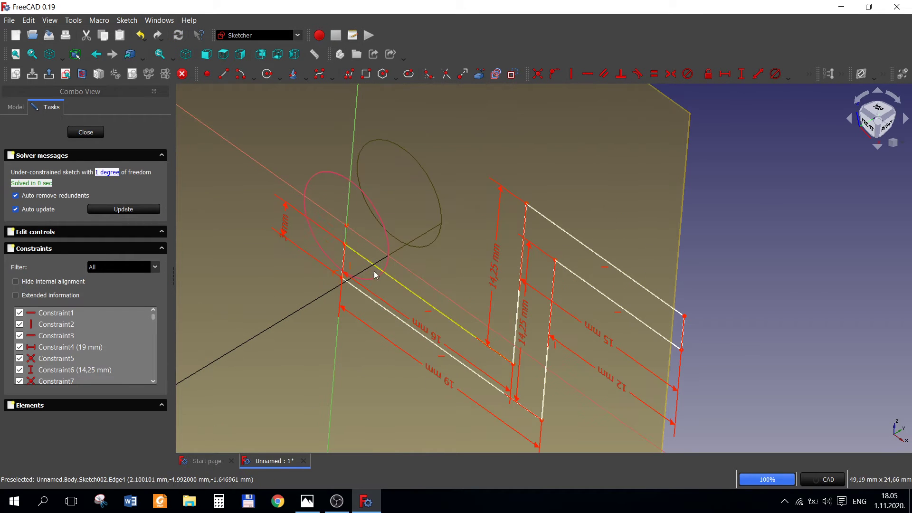
click(375, 297)
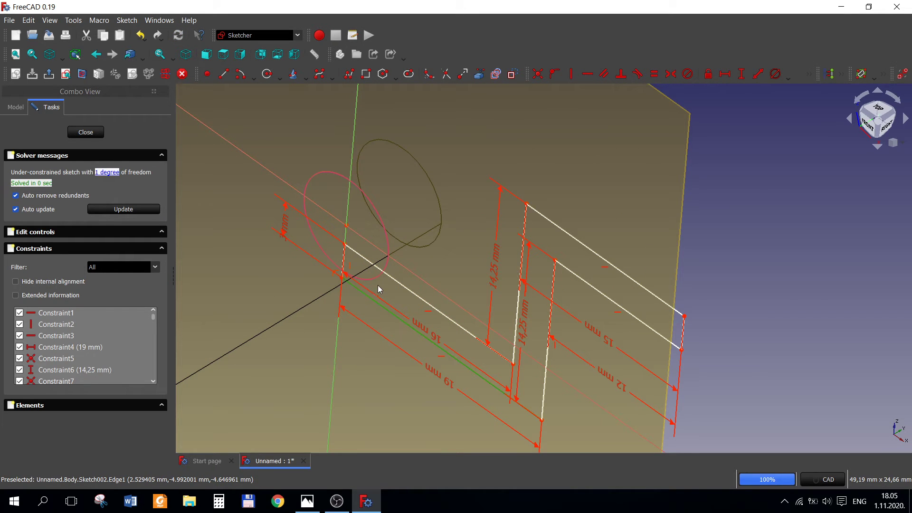
click(375, 277)
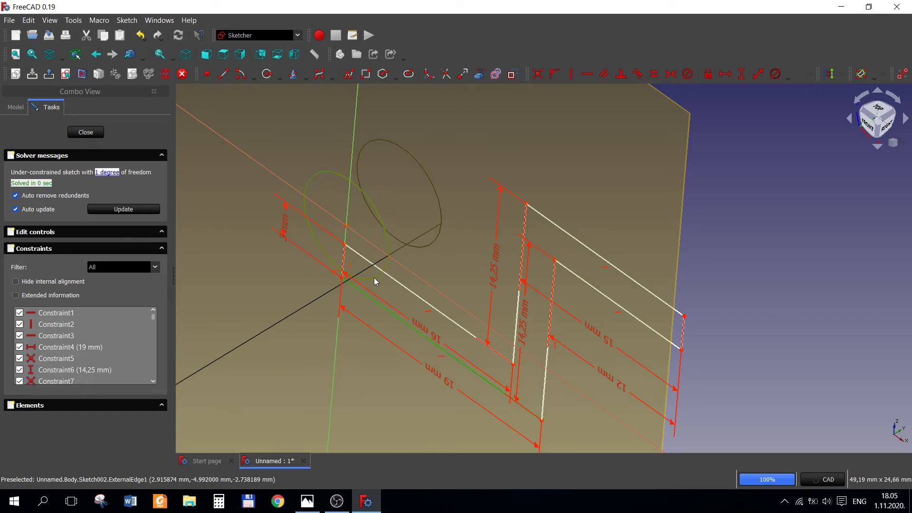
click(640, 78)
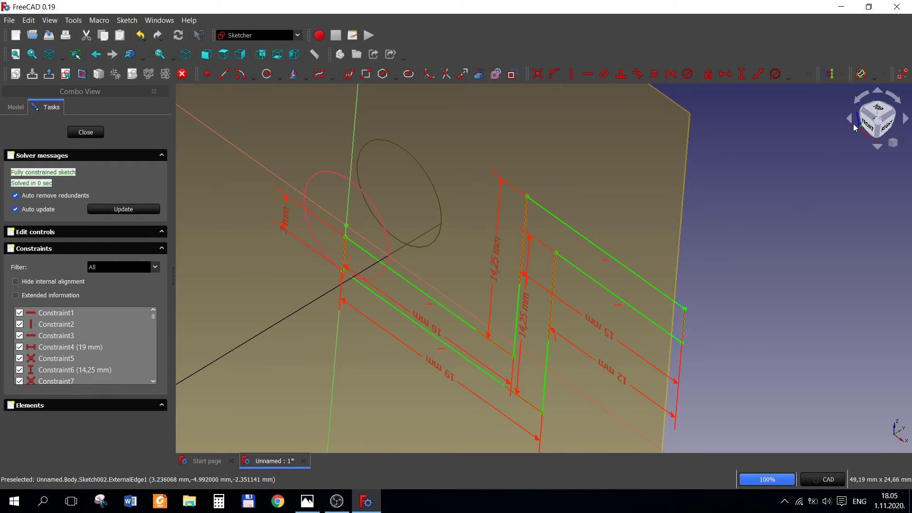
Switch to Front view and try a sketch fillet on the profile's inner corner
click(872, 126)
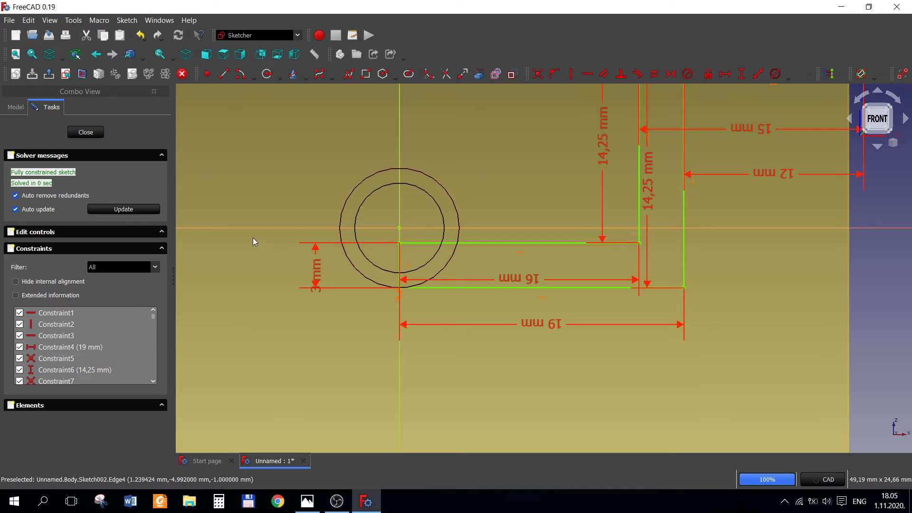
scroll(352, 244, down, 2)
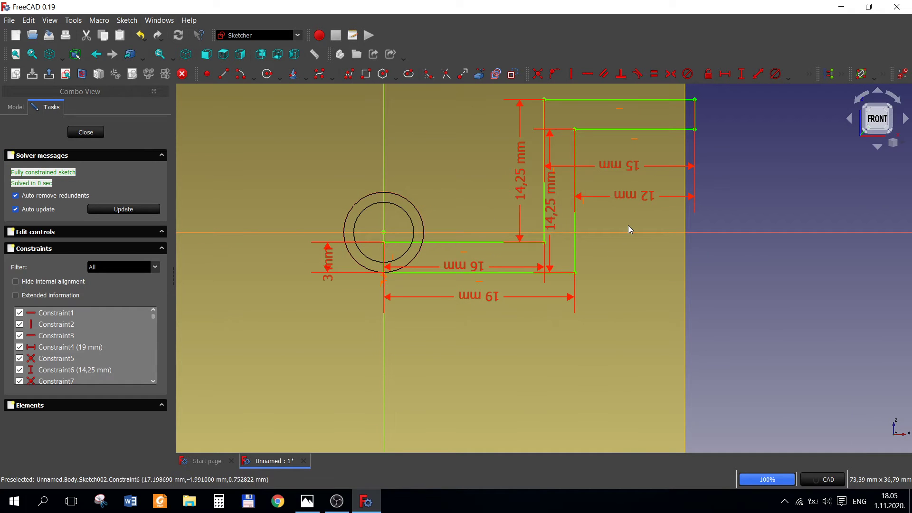
scroll(628, 228, down, 1)
middle_drag(628, 225, 604, 272)
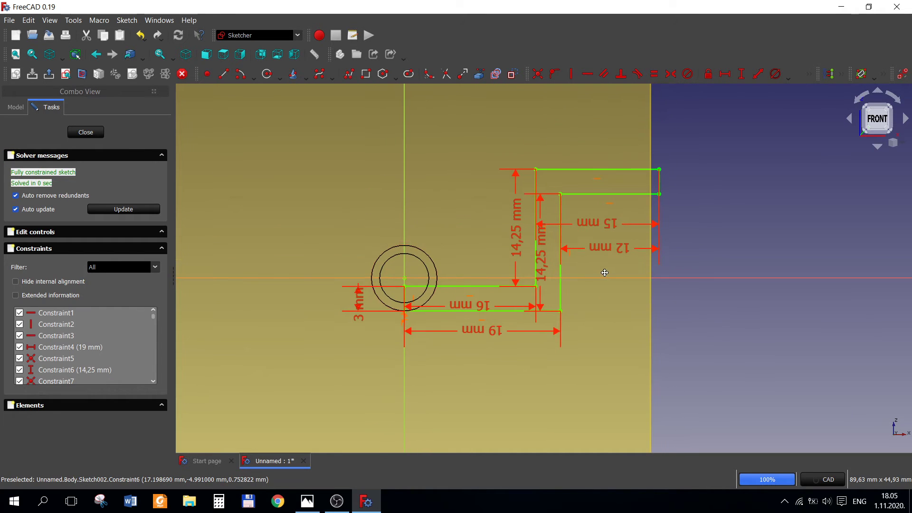
click(432, 78)
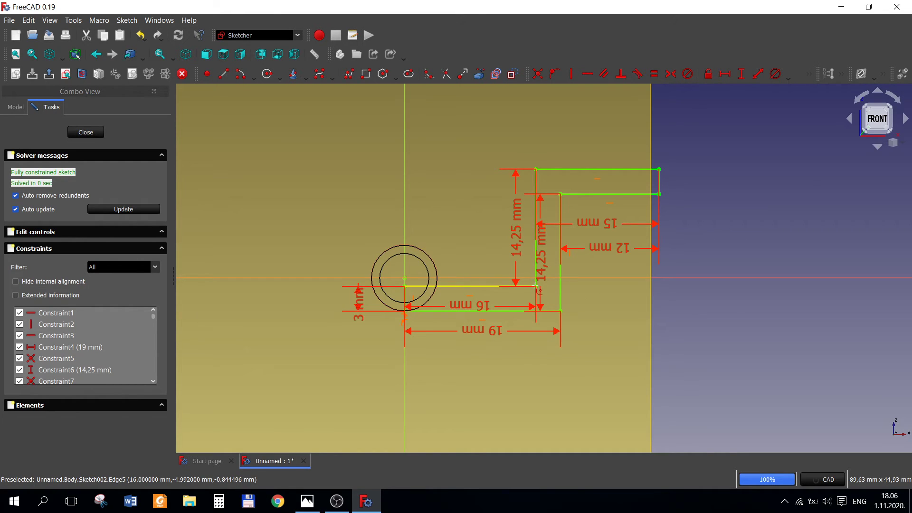
scroll(586, 295, down, 3)
mouse_move(667, 330)
middle_down()
mouse_move(658, 343)
mouse_move(551, 335)
mouse_move(365, 290)
mouse_move(412, 275)
middle_up()
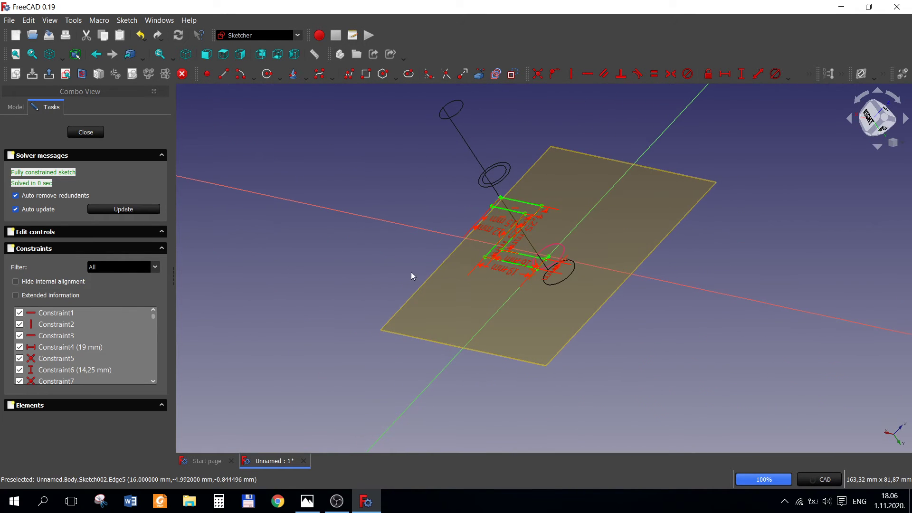
scroll(498, 238, up, 1)
scroll(515, 274, up, 4)
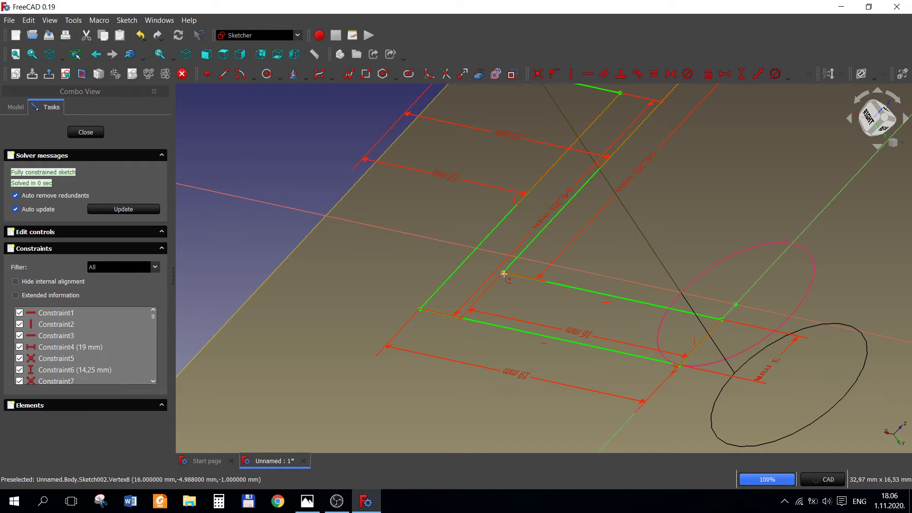
click(503, 274)
scroll(505, 275, down, 1)
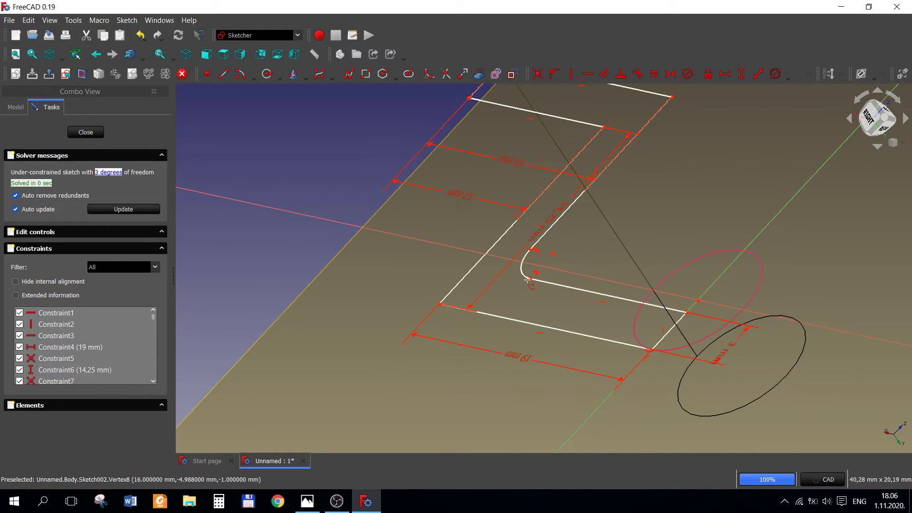
Delete the top edge, undo it, and close the sketch
click(602, 126)
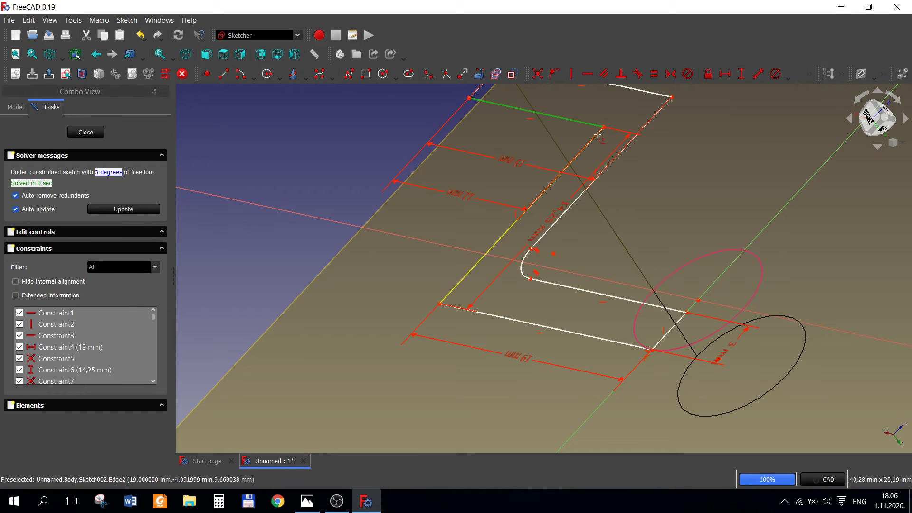
key(Delete)
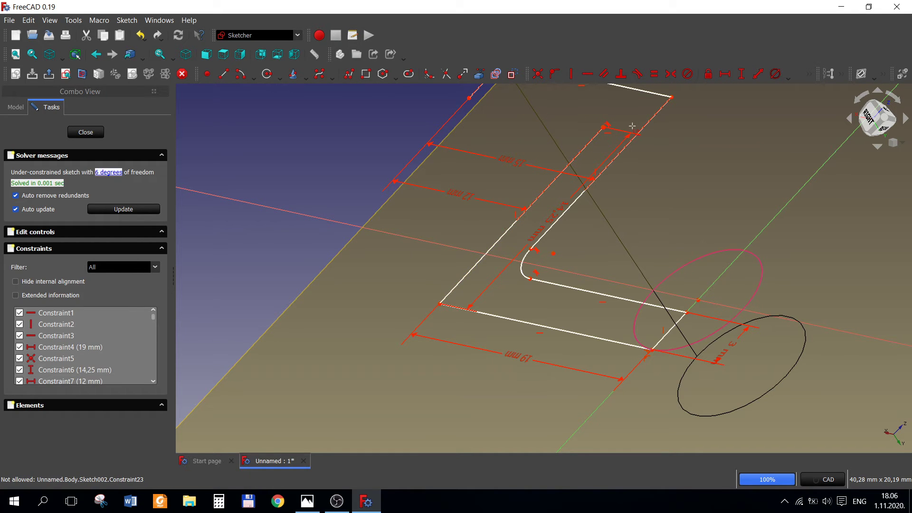
key(ctrl+z)
key(ctrl+z)
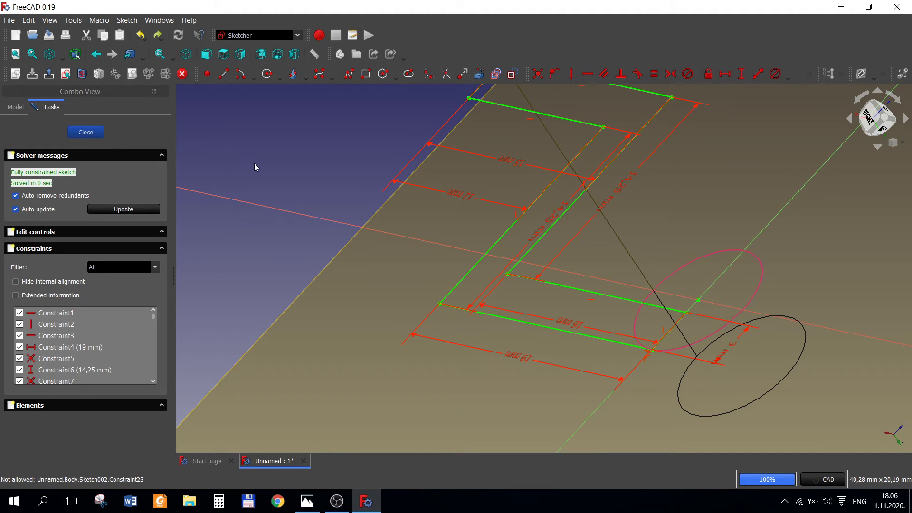
key(Escape)
scroll(418, 233, down, 5)
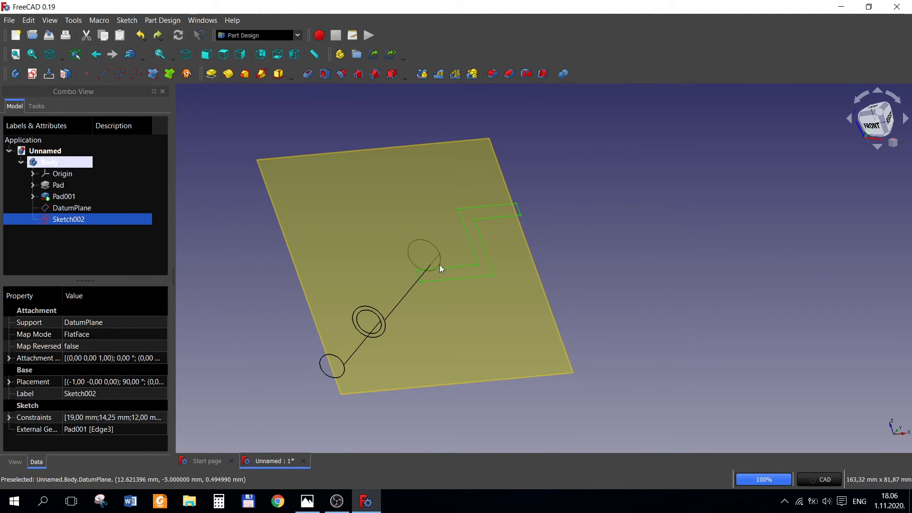
Switch the model's draw style to Flat lines
click(61, 59)
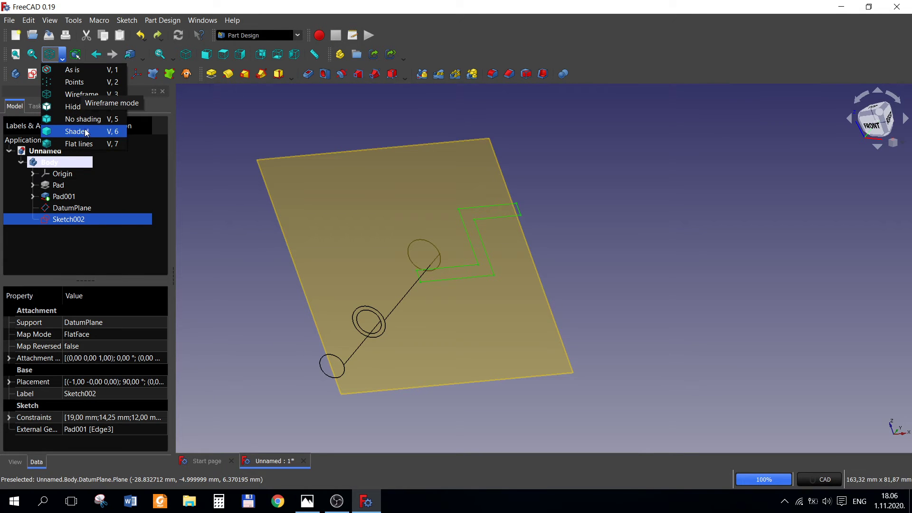
click(78, 142)
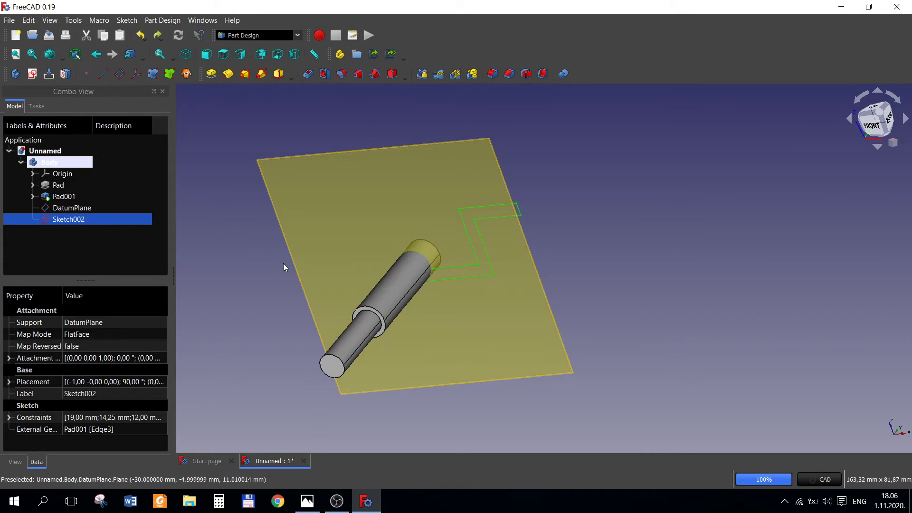
click(37, 110)
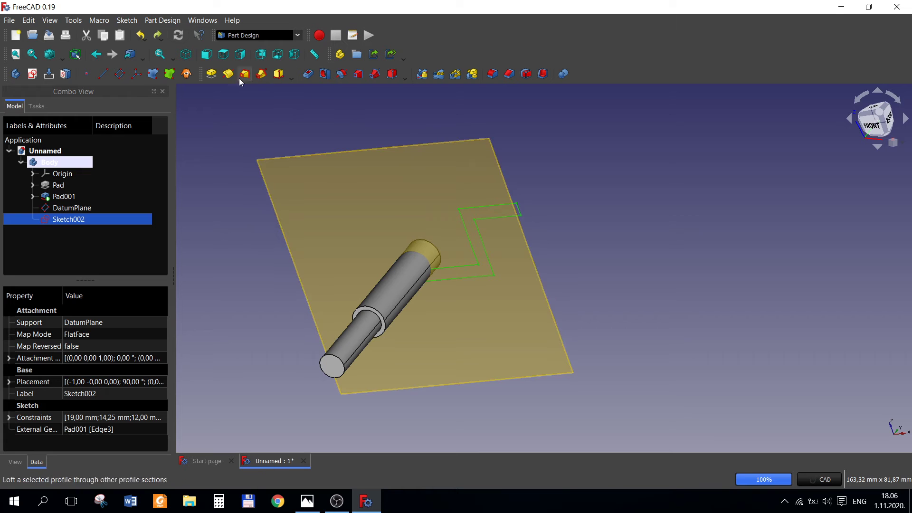
Pad Sketch002 20 mm in the reversed direction, checking the reference drawing
click(211, 74)
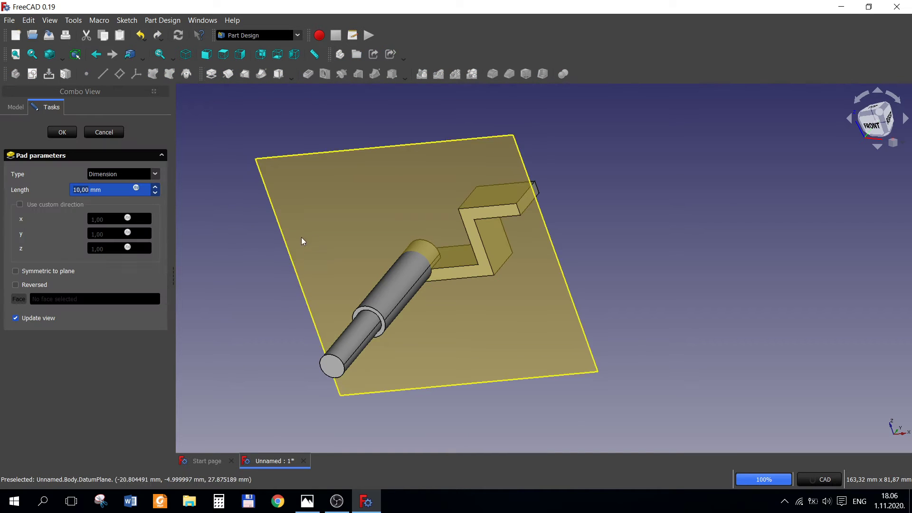
click(16, 285)
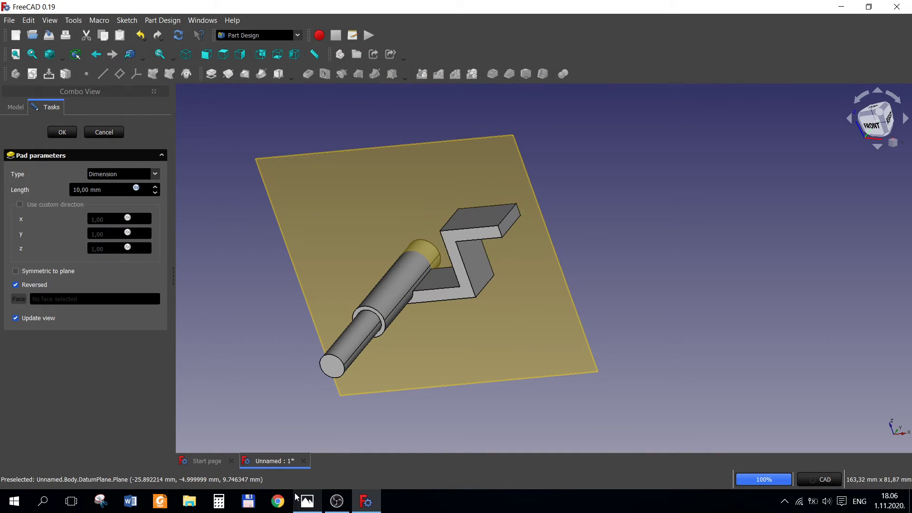
click(308, 501)
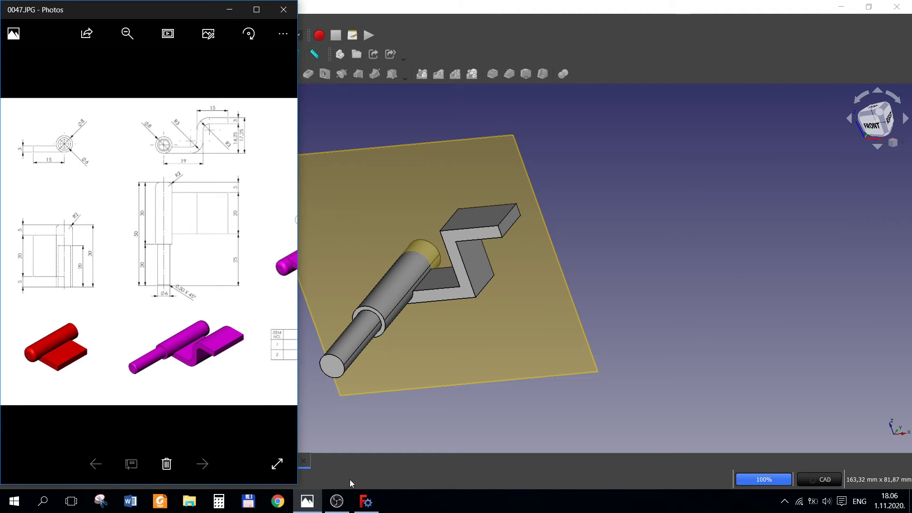
click(366, 501)
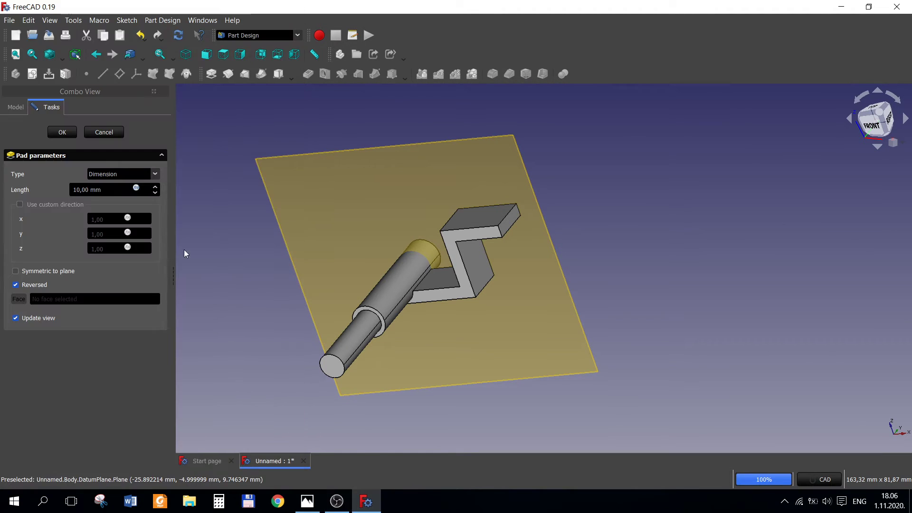
double_click(109, 189)
text(2)
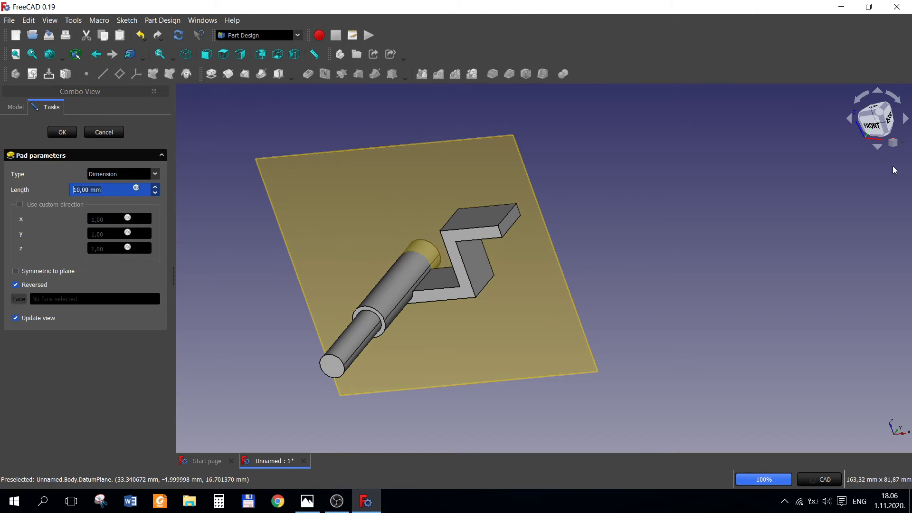
text(0)
key(Return)
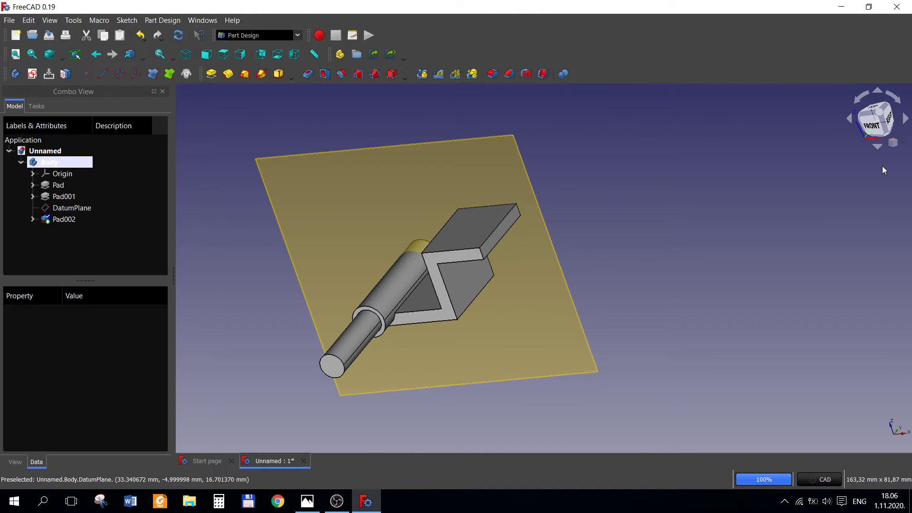
Fillet the first pair of bend edges with a 3 mm radius
mouse_move(604, 326)
middle_down()
mouse_move(524, 261)
mouse_move(535, 279)
mouse_move(562, 224)
mouse_move(568, 271)
mouse_move(685, 301)
mouse_move(722, 299)
mouse_move(623, 248)
middle_up()
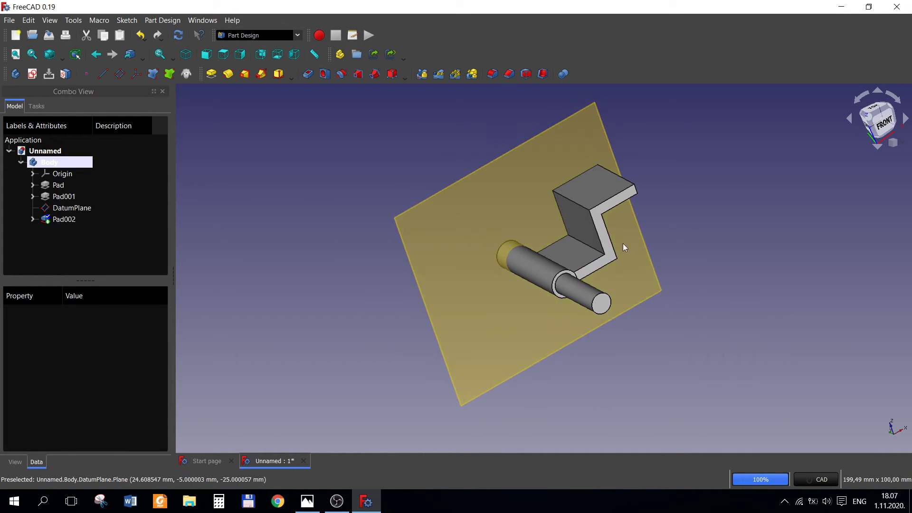
click(587, 244)
middle_drag(726, 276, 496, 230)
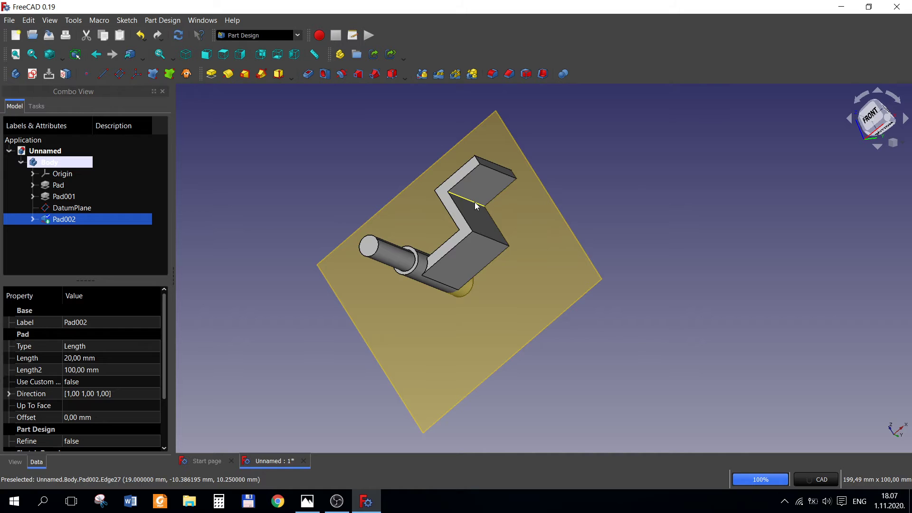
middle_drag(576, 241, 668, 238)
text(3)
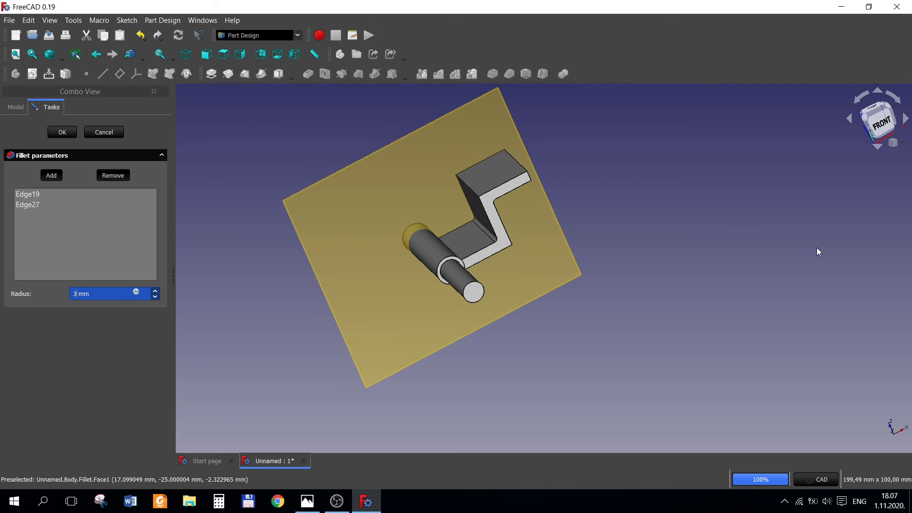
key(Return)
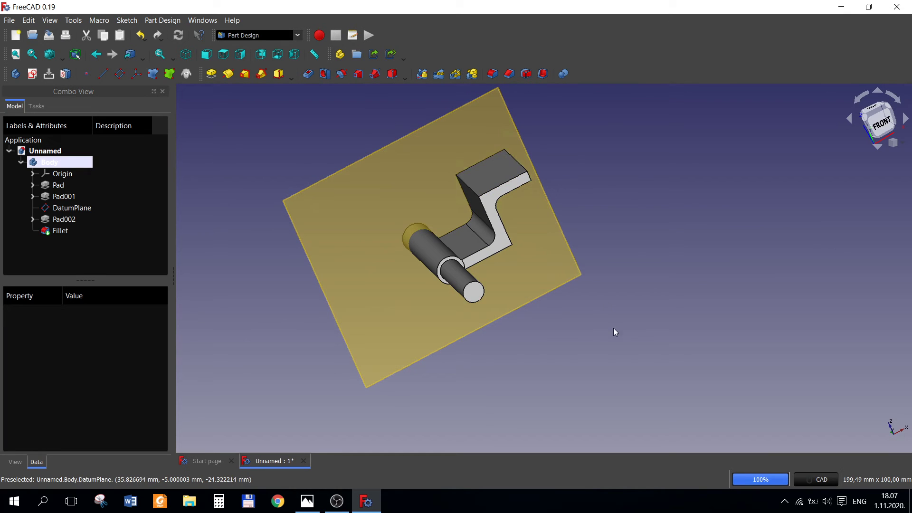
Fillet the opposite pair of bend edges with a 6 mm radius as Fillet001
middle_drag(613, 327, 515, 289)
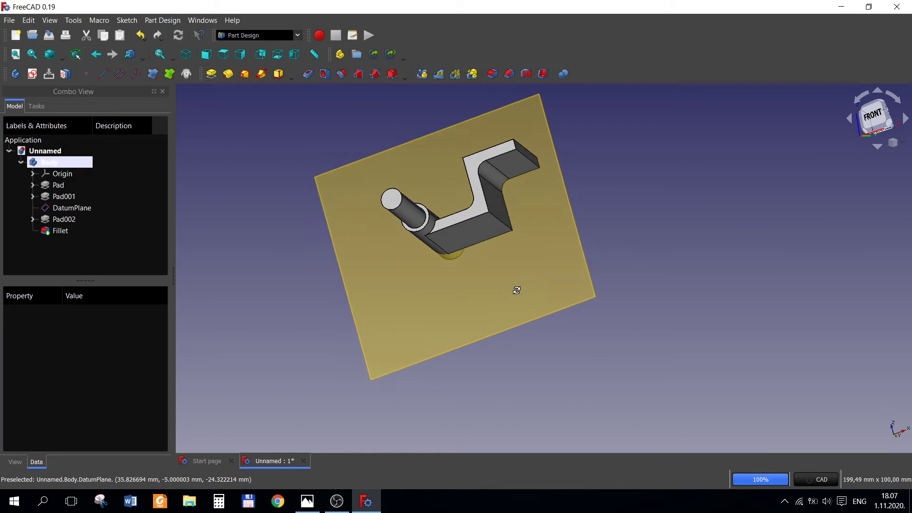
click(499, 223)
middle_drag(589, 236, 593, 209)
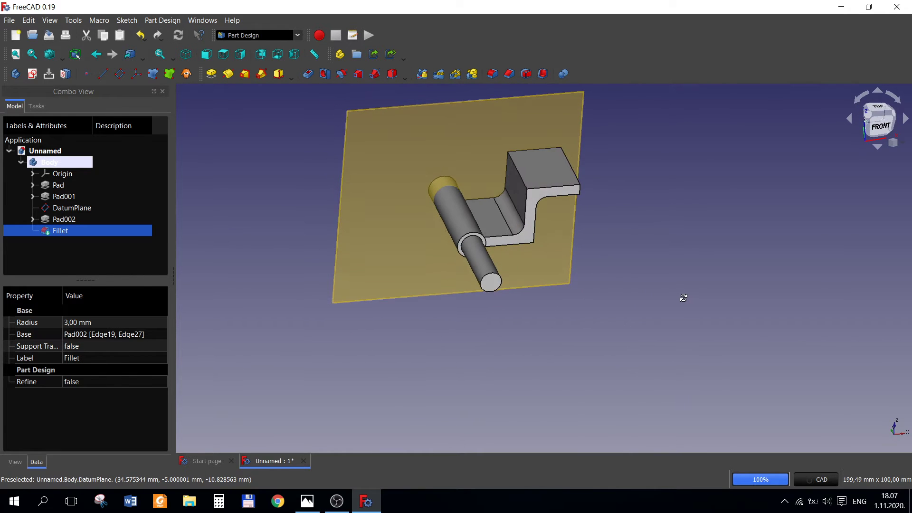
click(524, 178)
text(6)
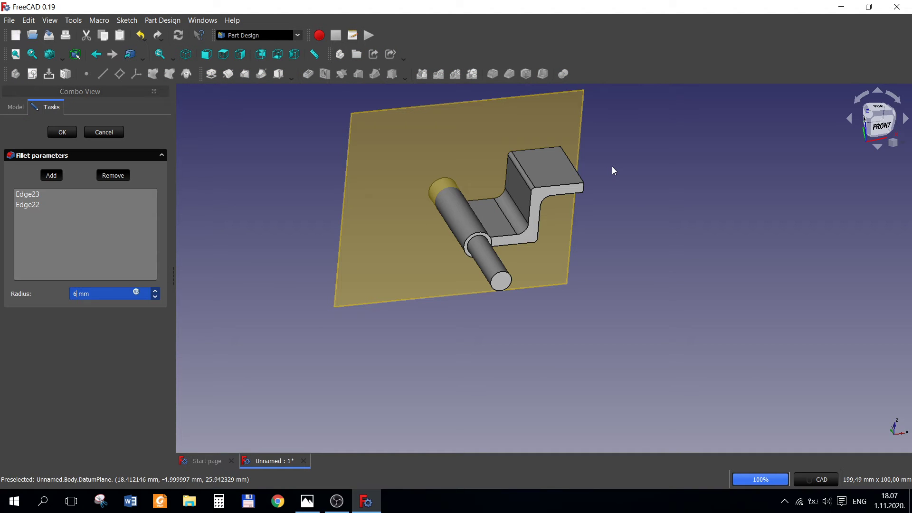
key(Return)
scroll(518, 343, down, 1)
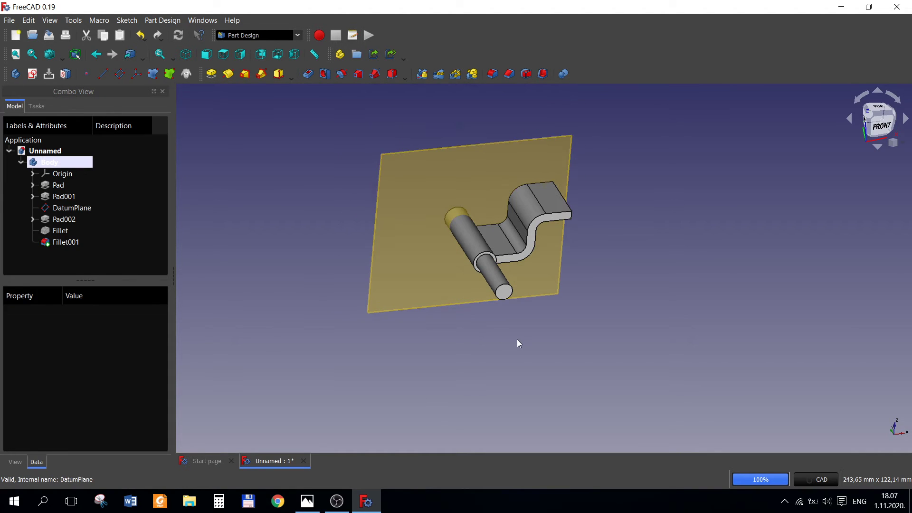
Hide the DatumPlane with Space and orbit the leaf to compare it with the reference drawing
click(71, 209)
key(space)
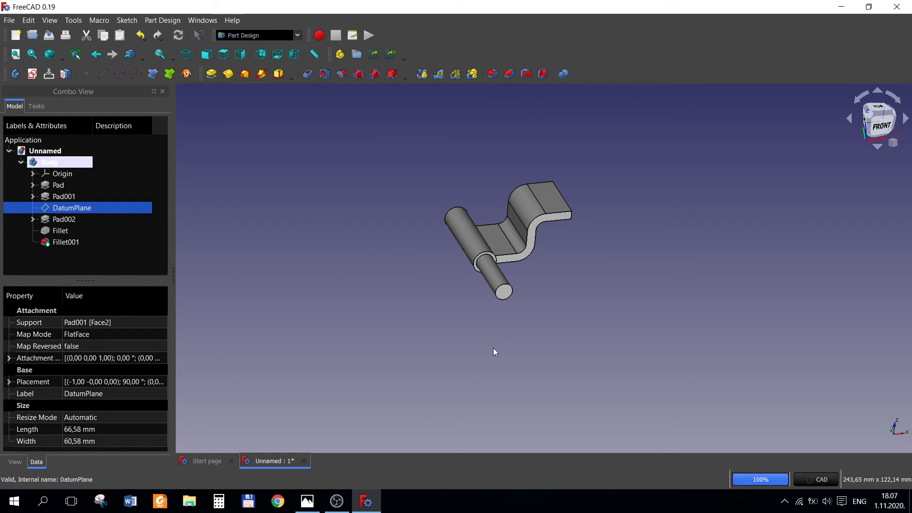
mouse_move(494, 352)
middle_down()
mouse_move(356, 299)
mouse_move(336, 266)
mouse_move(417, 321)
mouse_move(524, 266)
mouse_move(368, 226)
mouse_move(360, 240)
mouse_move(484, 271)
mouse_move(528, 298)
mouse_move(529, 285)
mouse_move(540, 314)
middle_up()
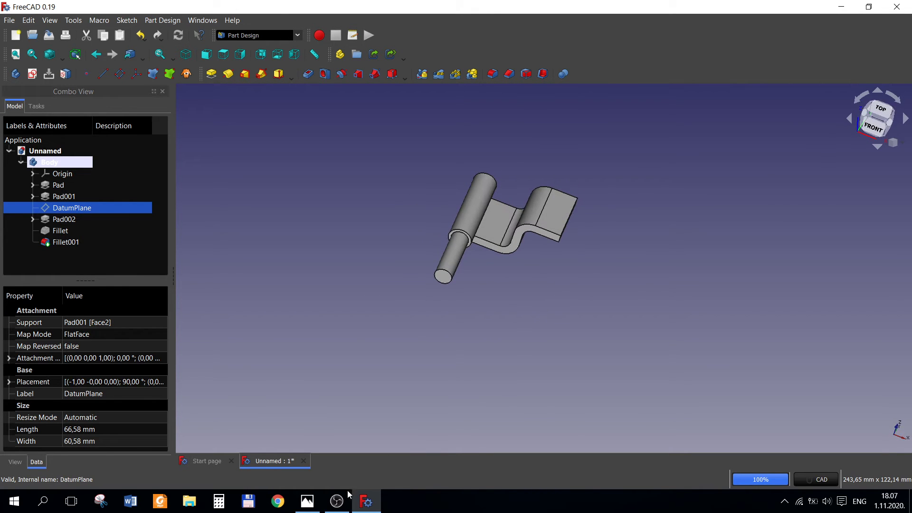
click(307, 501)
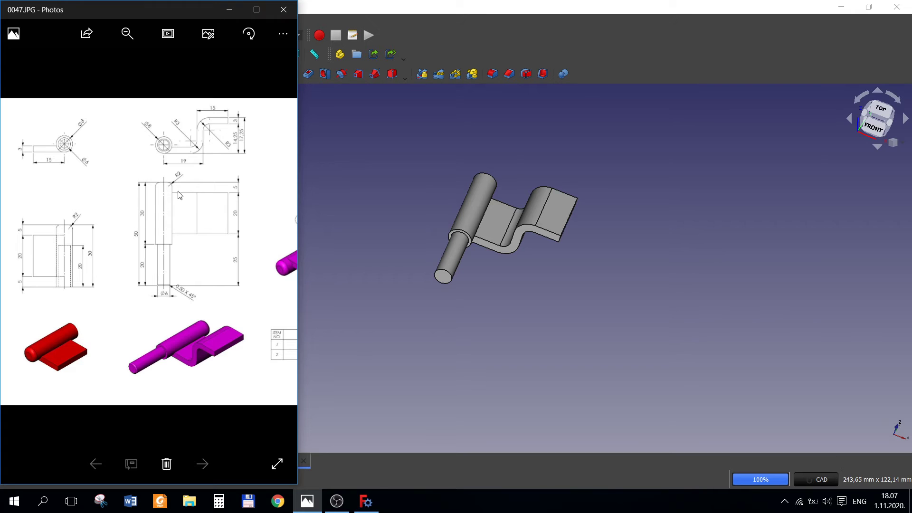
click(497, 323)
mouse_move(626, 338)
middle_down()
mouse_move(421, 336)
mouse_move(471, 281)
middle_up()
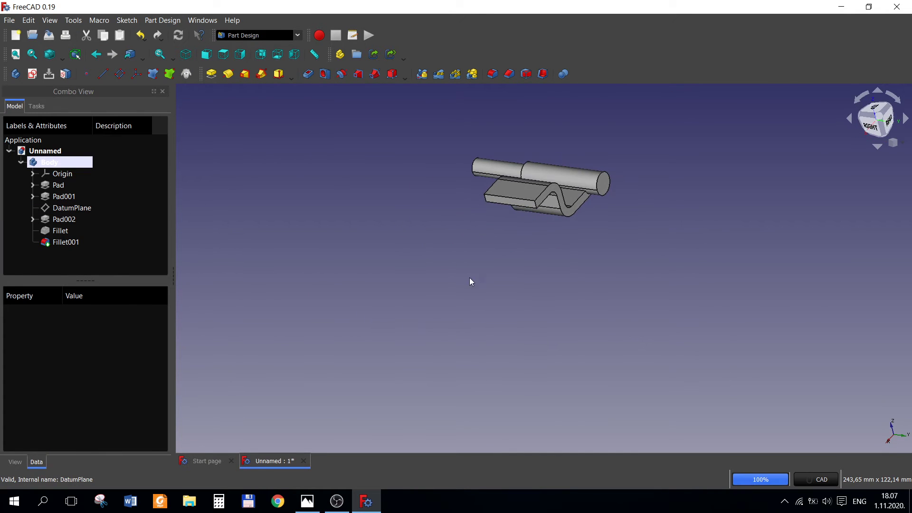
scroll(615, 173, up, 2)
scroll(613, 170, up, 4)
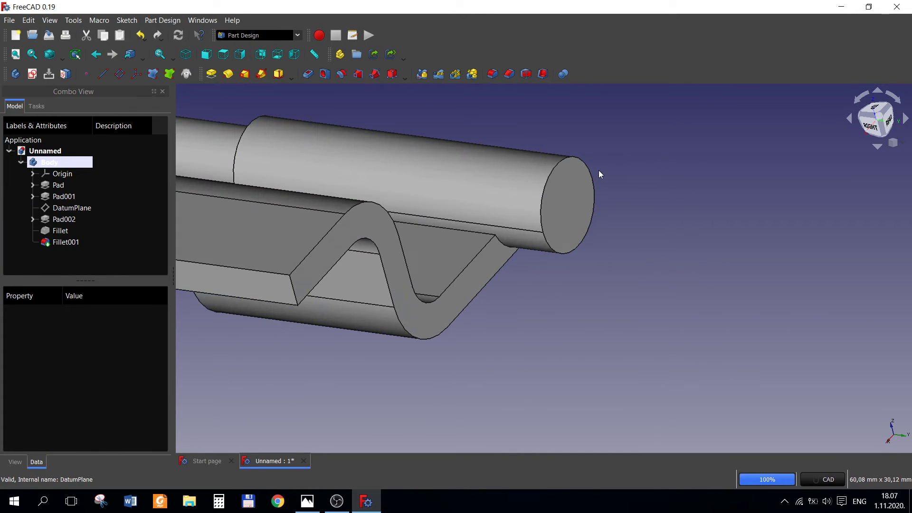
Round the barrel's circular end edge with a 2 mm fillet
click(551, 177)
text(2)
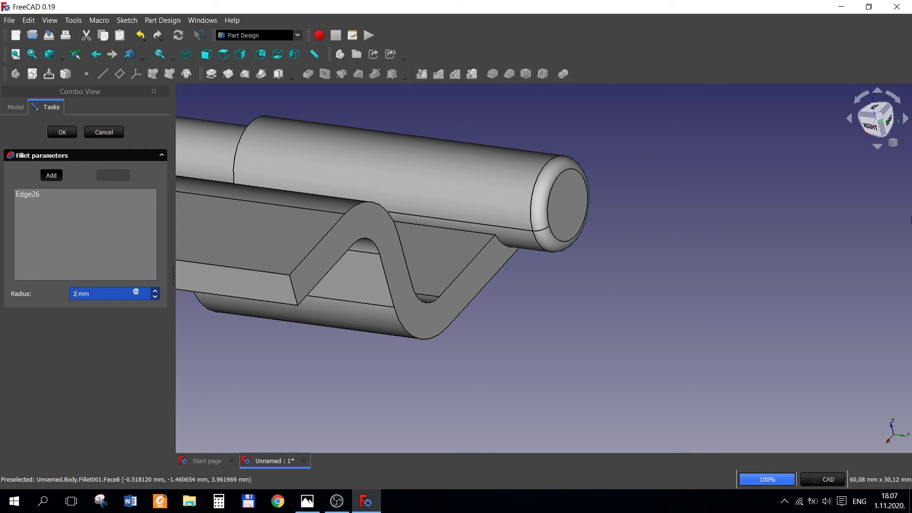
key(Return)
scroll(601, 327, down, 5)
Chamfer the pin tip's circular edge by 0.5 mm
mouse_move(564, 328)
middle_down()
mouse_move(611, 317)
mouse_move(455, 342)
middle_up()
scroll(427, 337, up, 3)
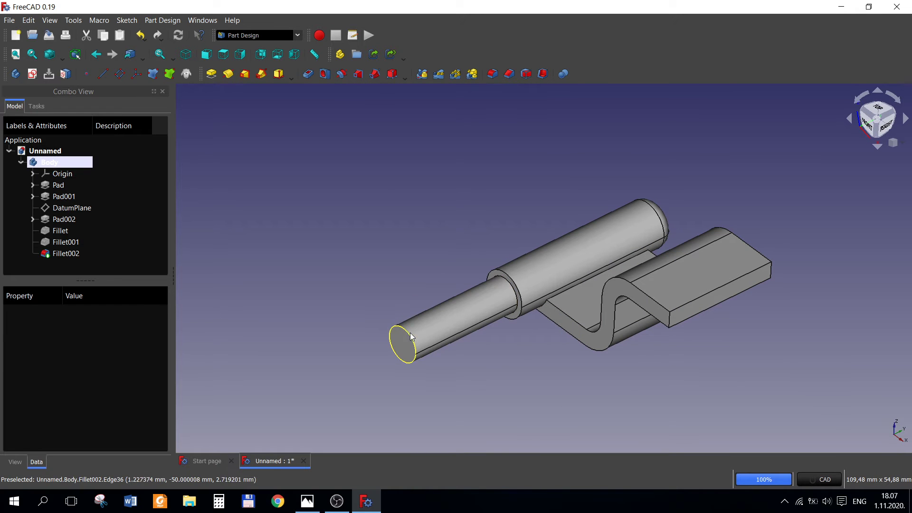
click(411, 335)
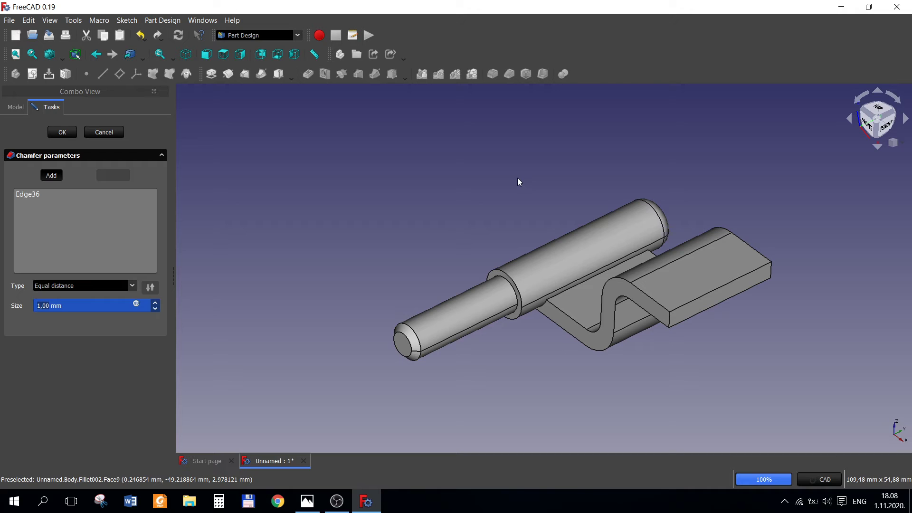
text(0)
click(59, 130)
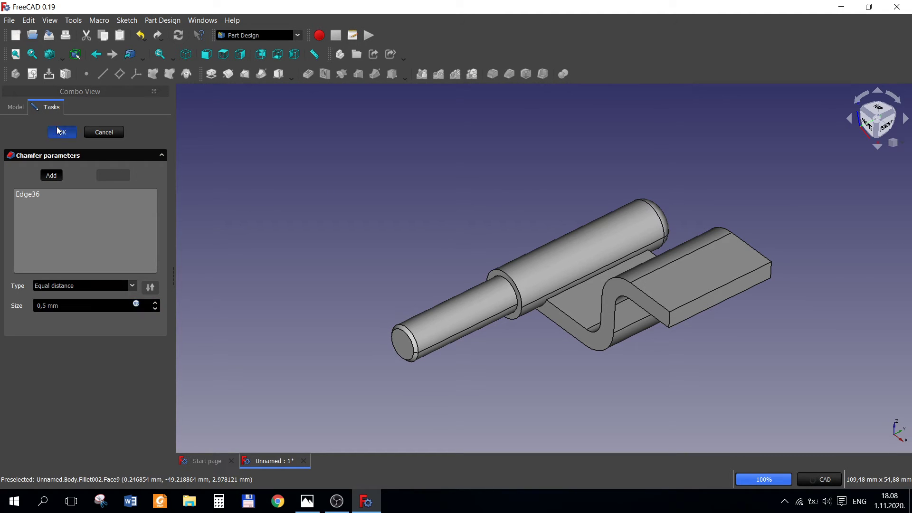
scroll(522, 266, down, 3)
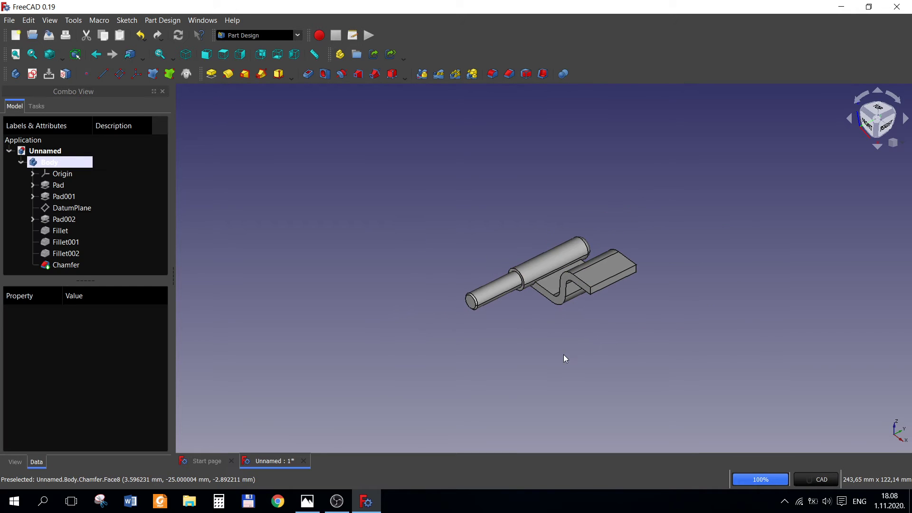
Collapse the hinge body's feature list and select the body's Label property
mouse_move(564, 357)
middle_down()
mouse_move(654, 364)
mouse_move(623, 276)
mouse_move(592, 363)
mouse_move(576, 360)
middle_up()
click(22, 162)
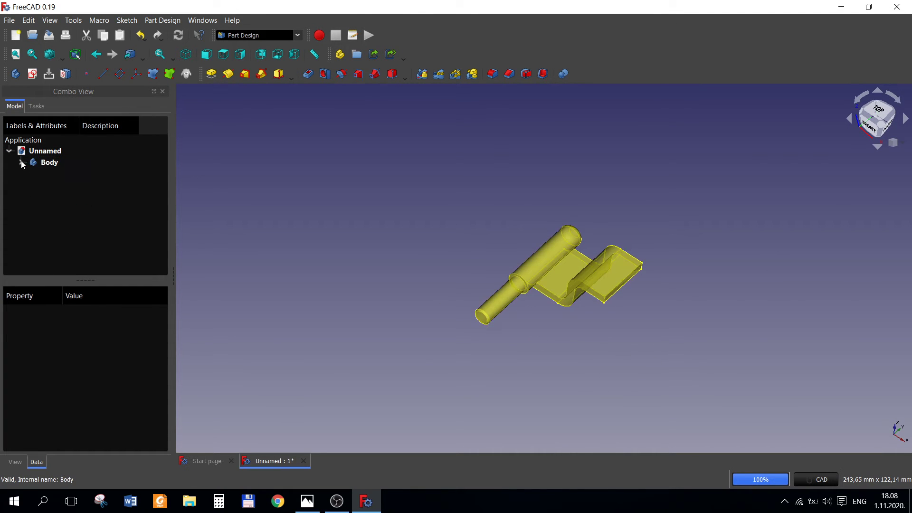
click(48, 163)
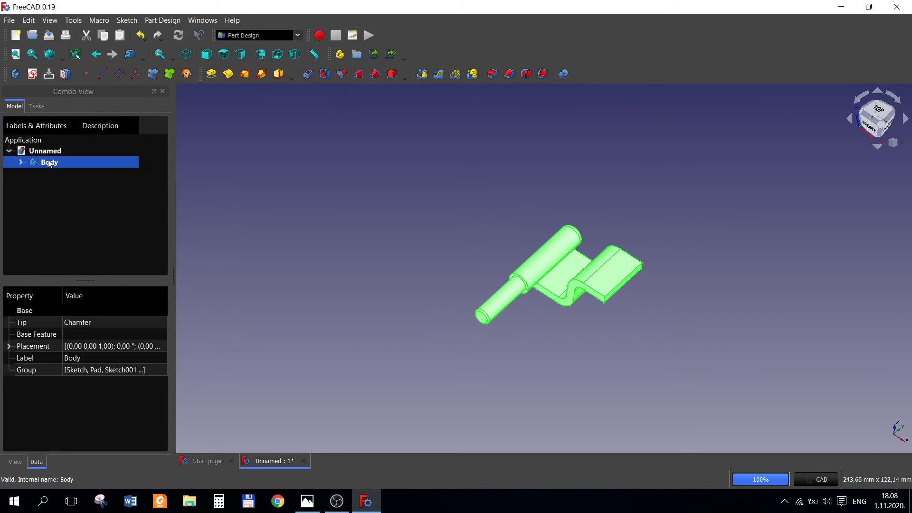
right_click(48, 161)
click(370, 265)
key(F2)
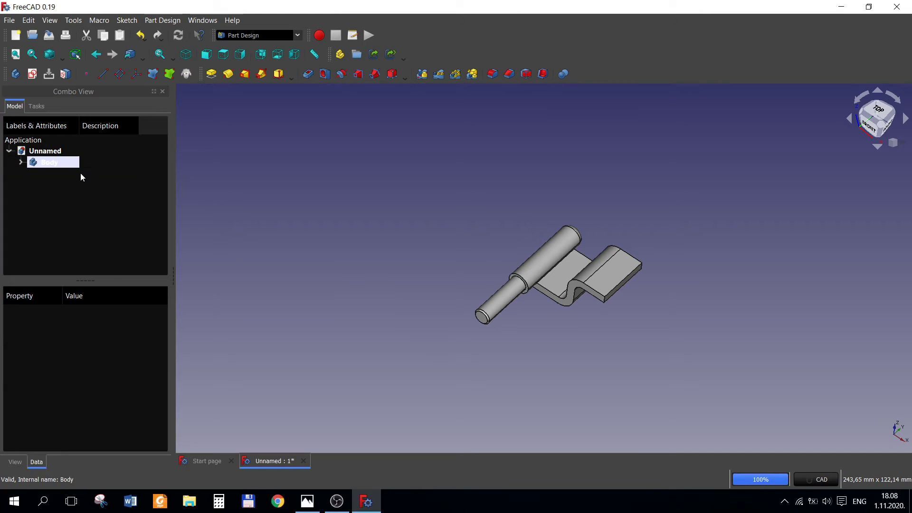
key(F2)
key(Escape)
click(47, 162)
click(75, 359)
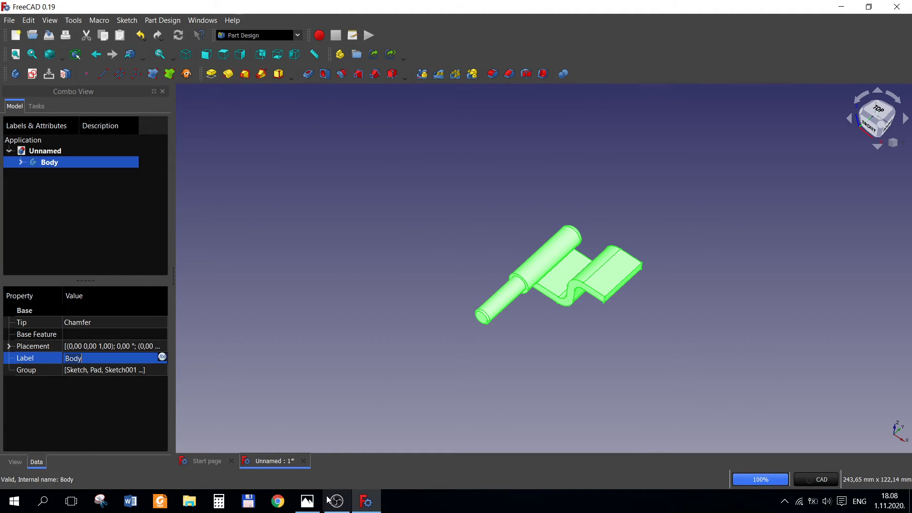
Check the reference drawing's parts table, then label the body 'Male'
click(308, 501)
drag(201, 366, 75, 343)
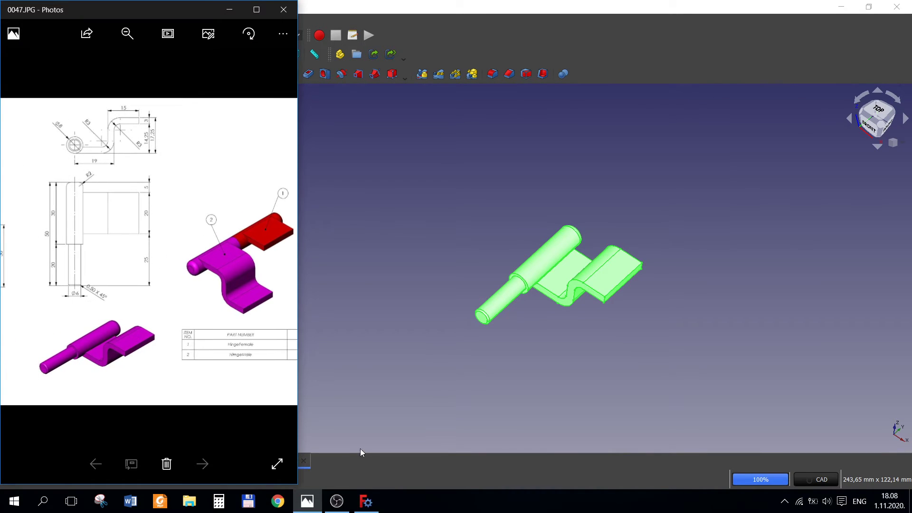
click(366, 501)
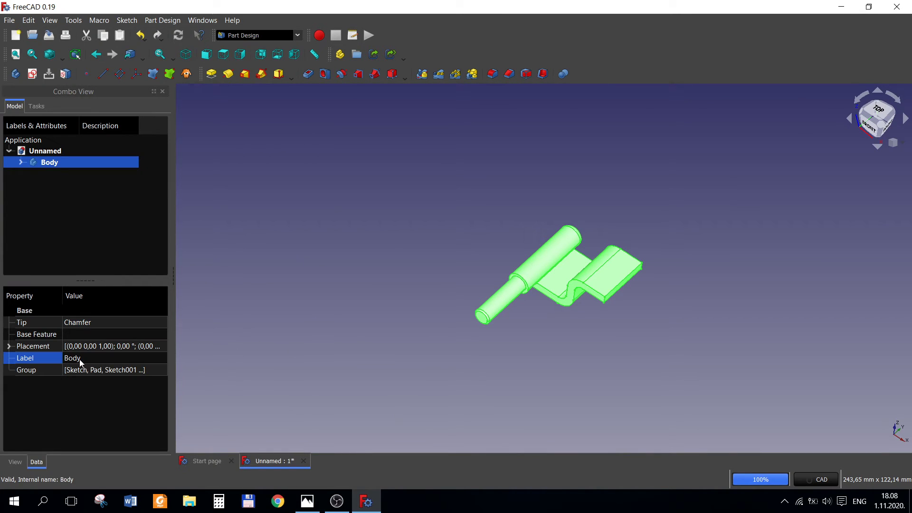
click(80, 362)
text(Male)
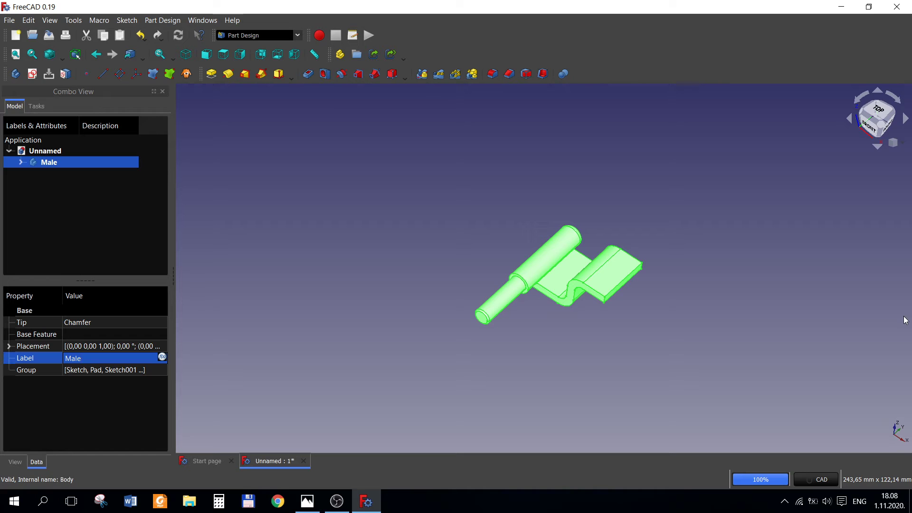
key(Return)
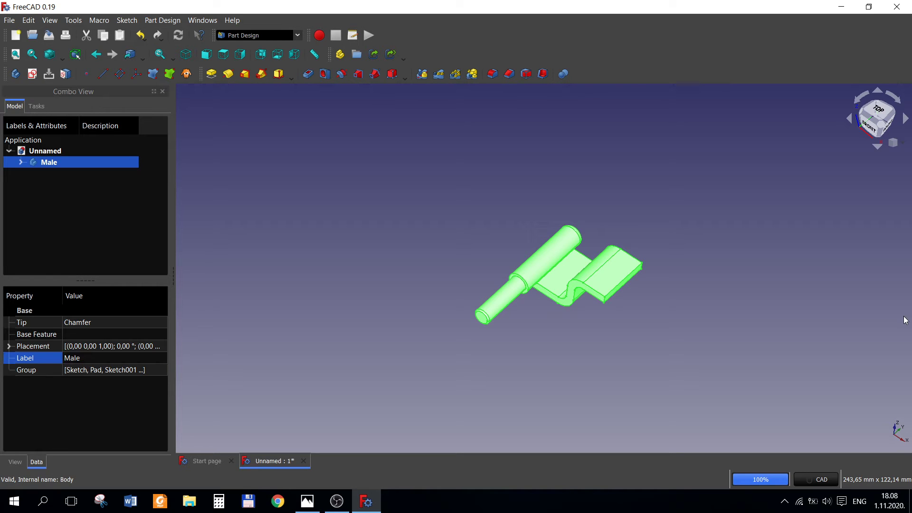
Hide the Male body so the 3D view is empty
scroll(372, 364, down, 2)
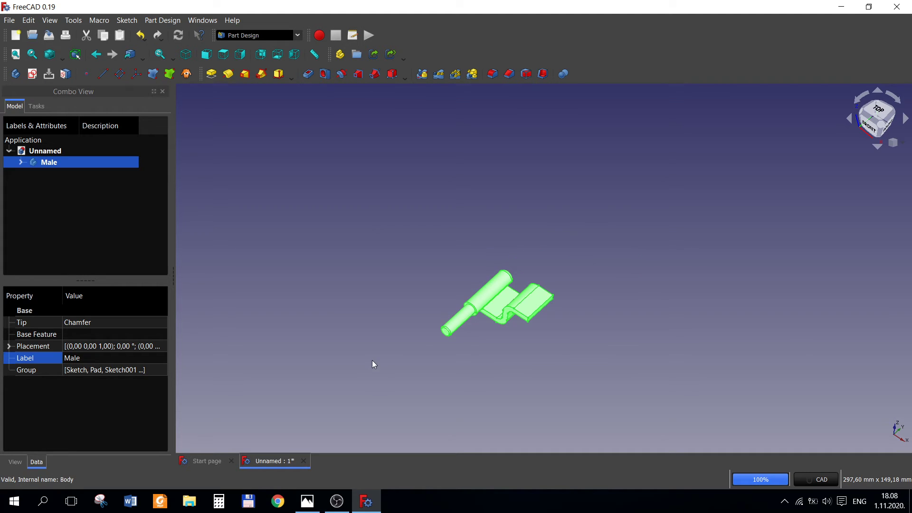
click(314, 332)
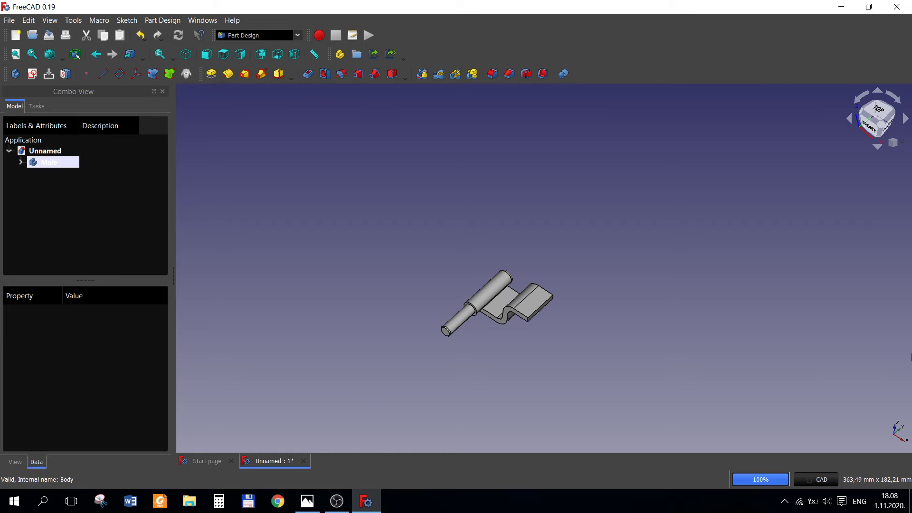
scroll(592, 324, up, 1)
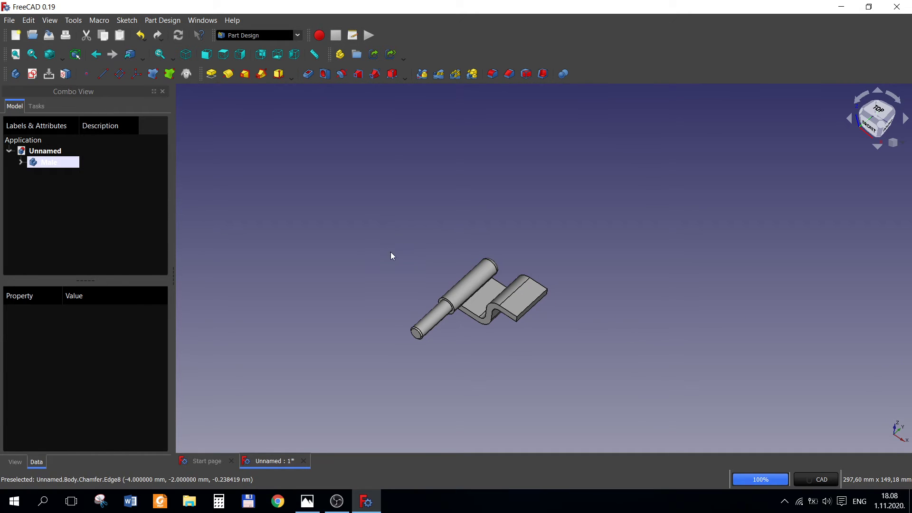
click(41, 164)
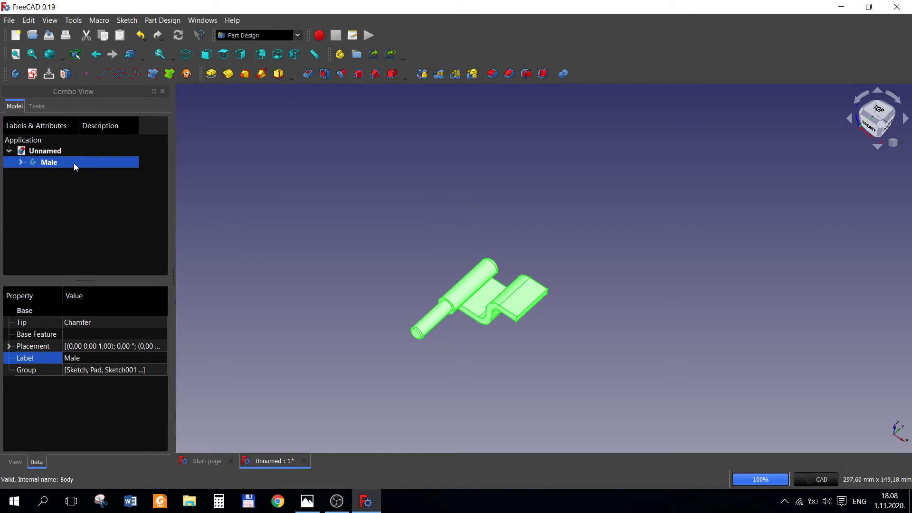
right_click(61, 160)
click(320, 178)
key(space)
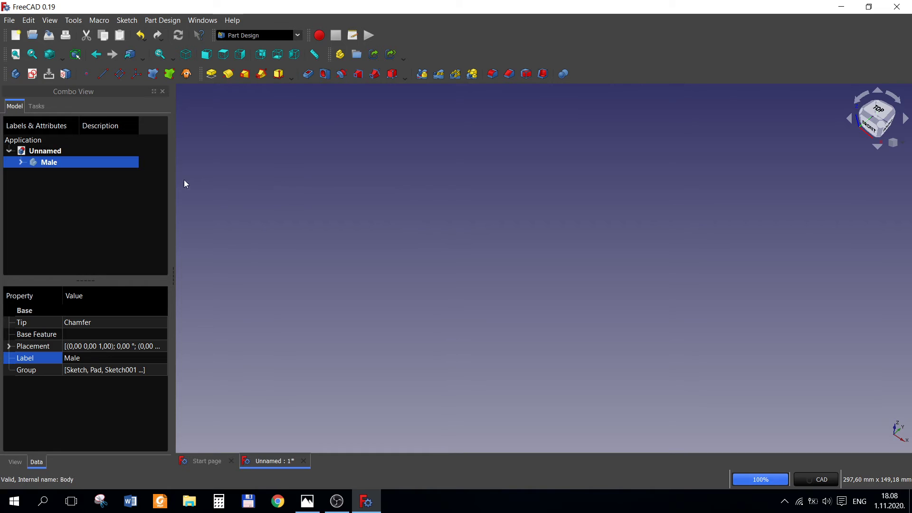
Create a new empty body and rename it 'Female'
click(37, 151)
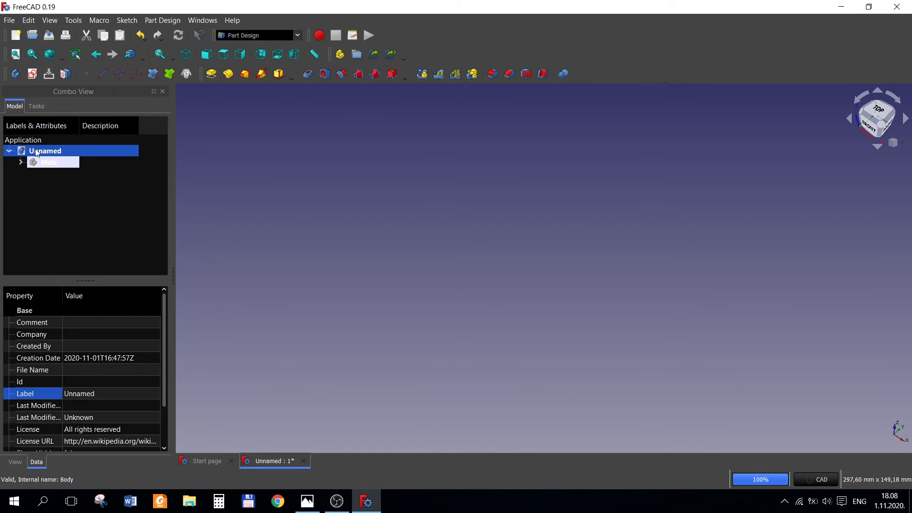
click(15, 74)
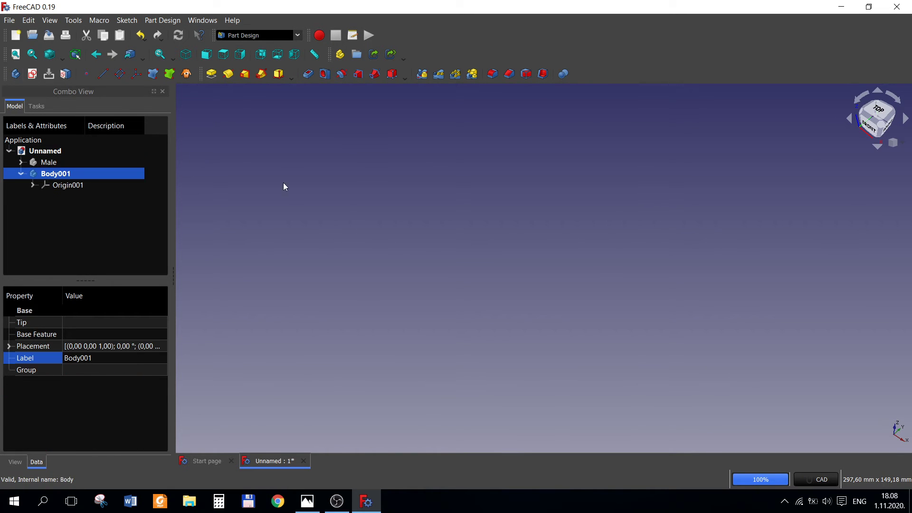
click(96, 358)
key(BackSpace)
text(Female)
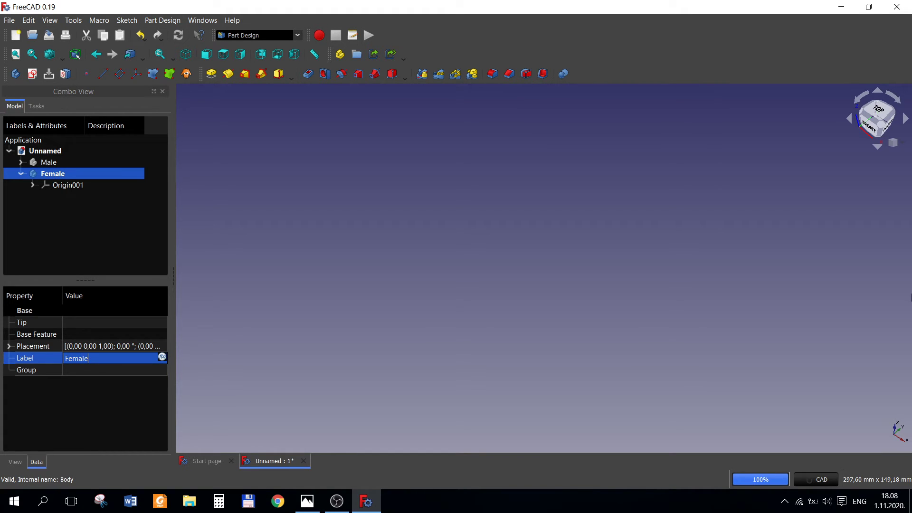
key(Return)
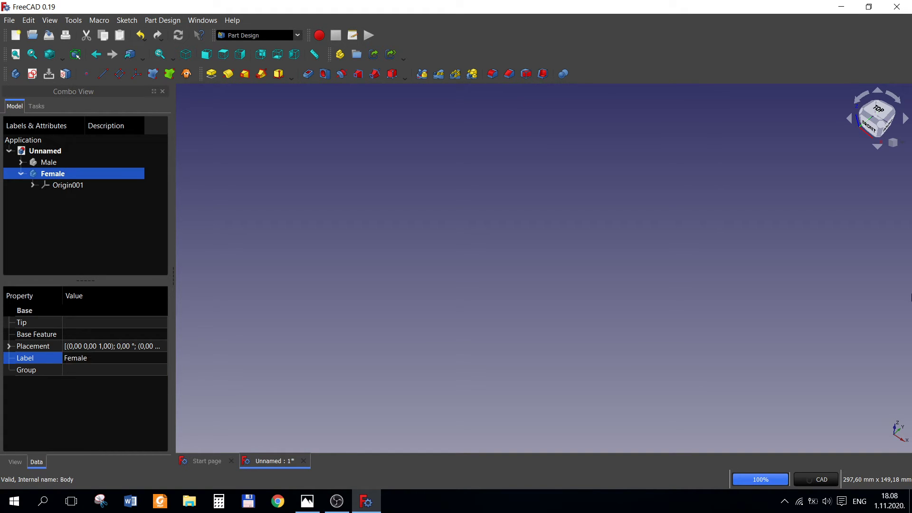
Sketch an 8 mm diameter circle centred at the origin on the XZ plane
click(37, 106)
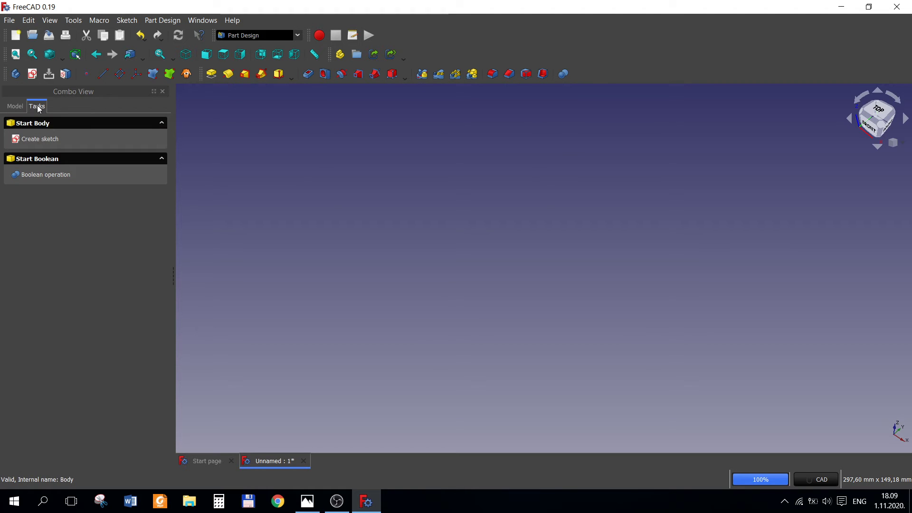
click(40, 139)
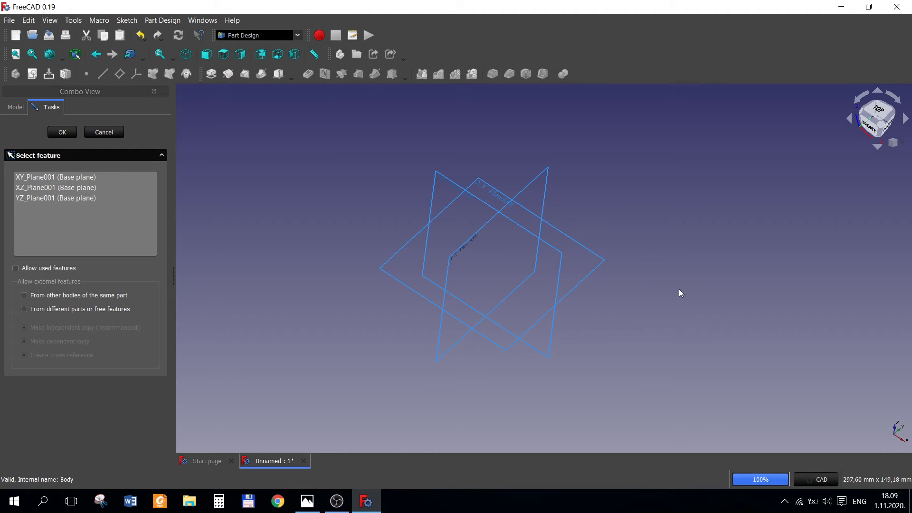
click(556, 293)
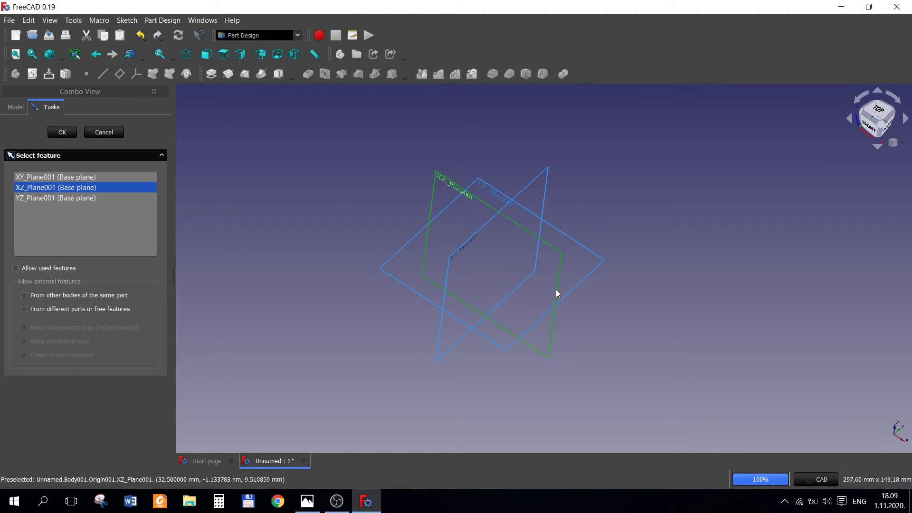
click(60, 133)
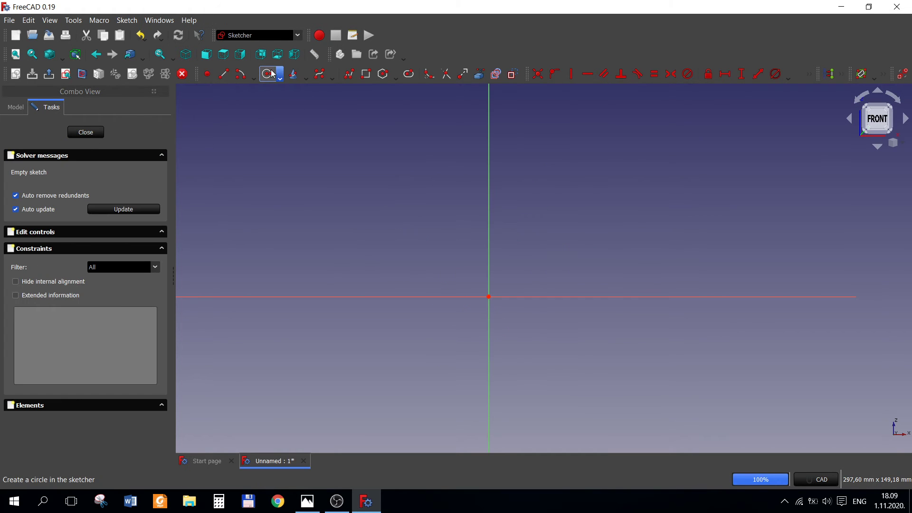
click(267, 74)
click(488, 296)
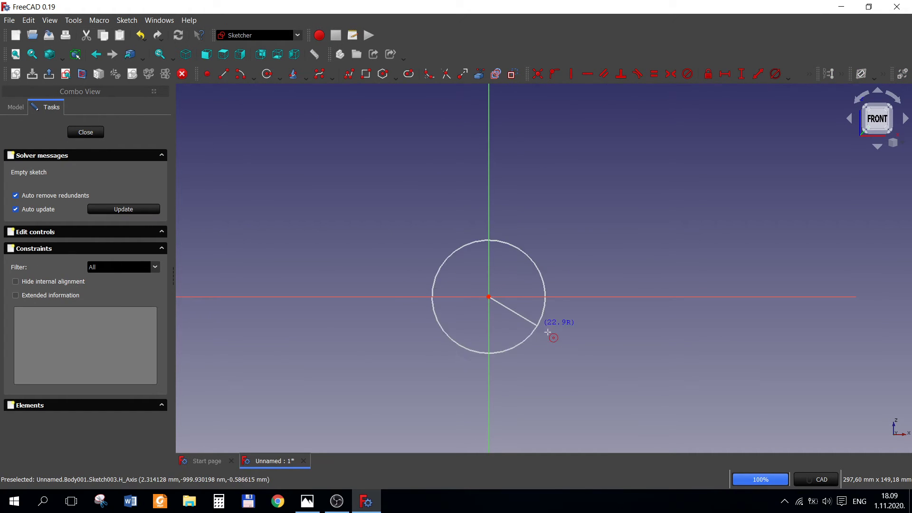
click(551, 341)
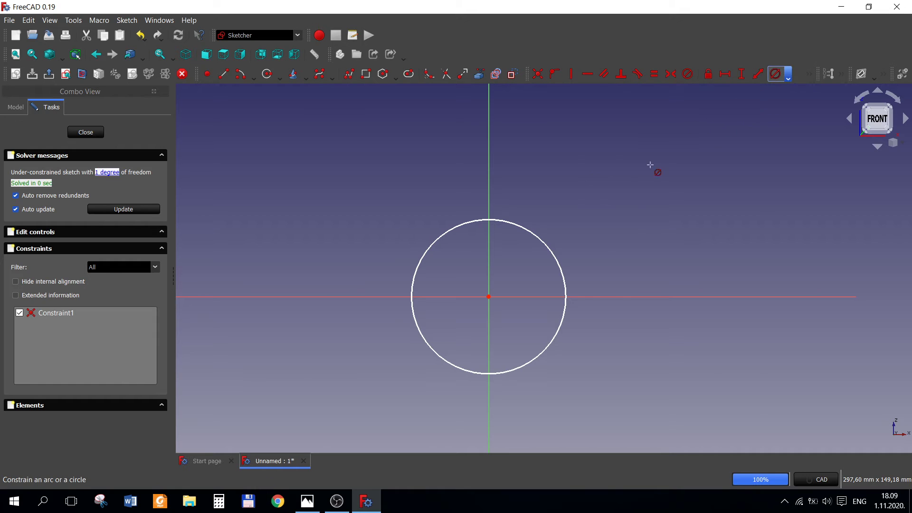
click(531, 237)
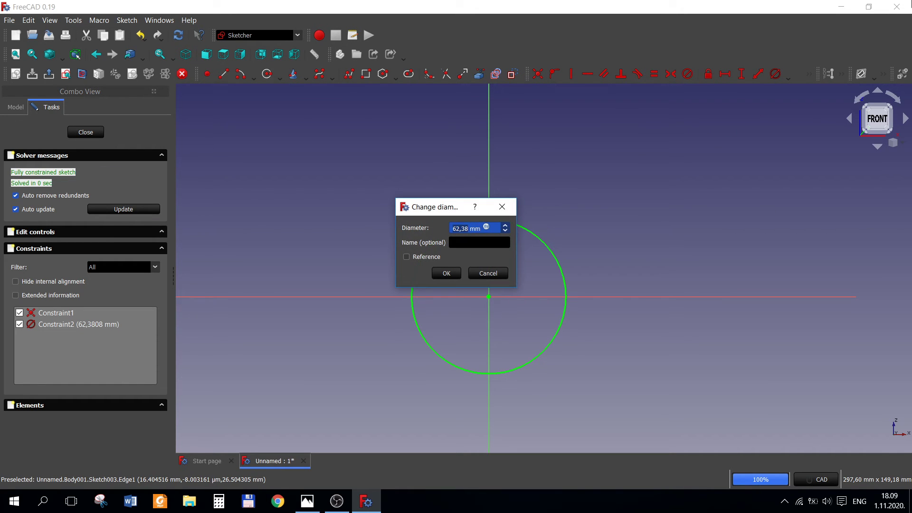
text(8)
key(Return)
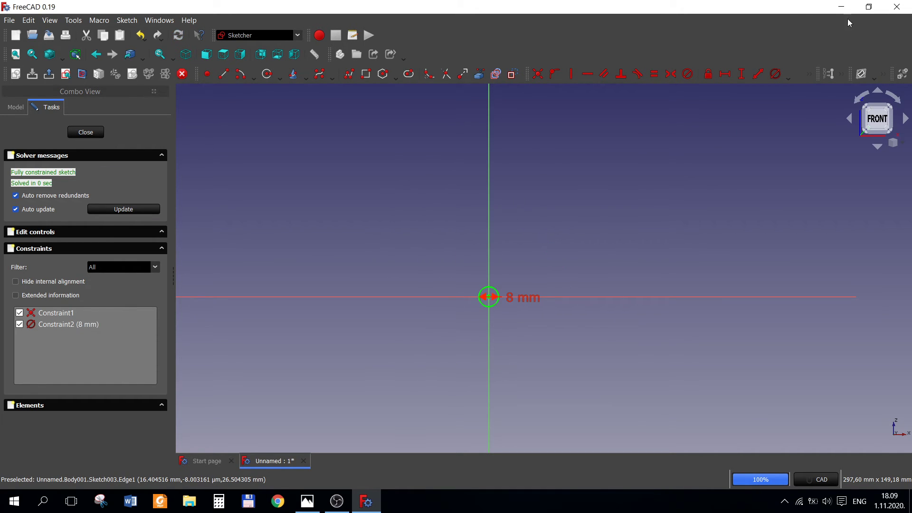
click(13, 107)
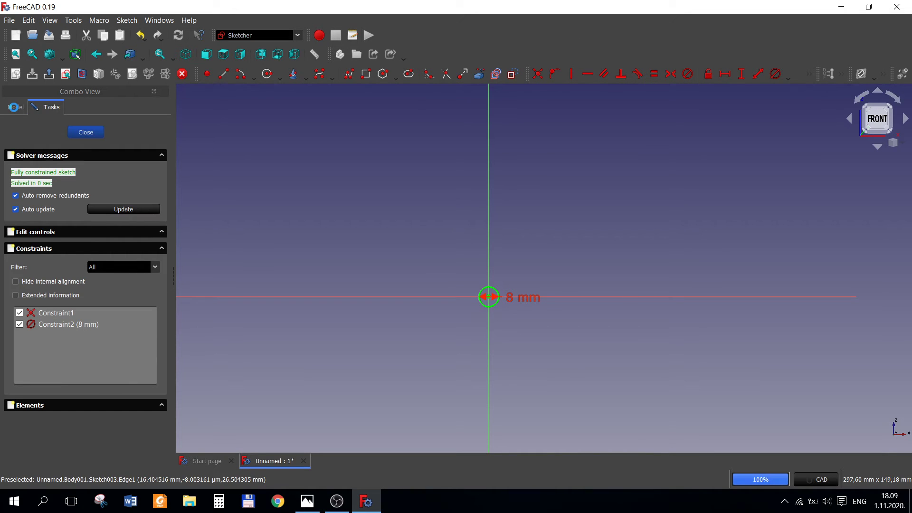
Review the left views of the hinge reference drawing in Photos
click(308, 501)
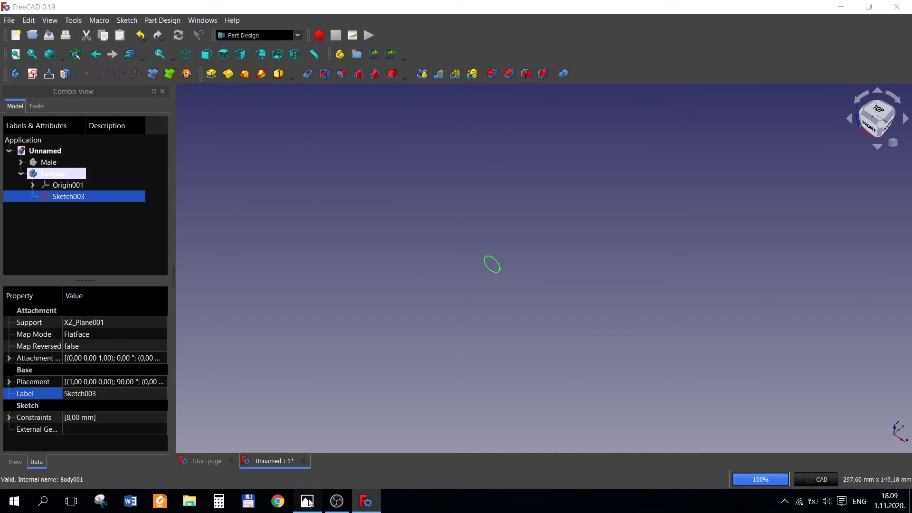
drag(178, 319, 337, 315)
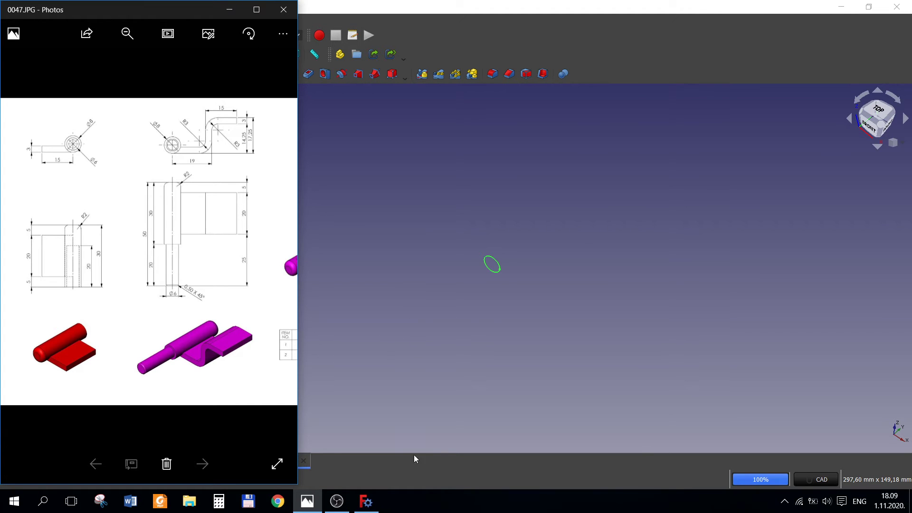
click(366, 501)
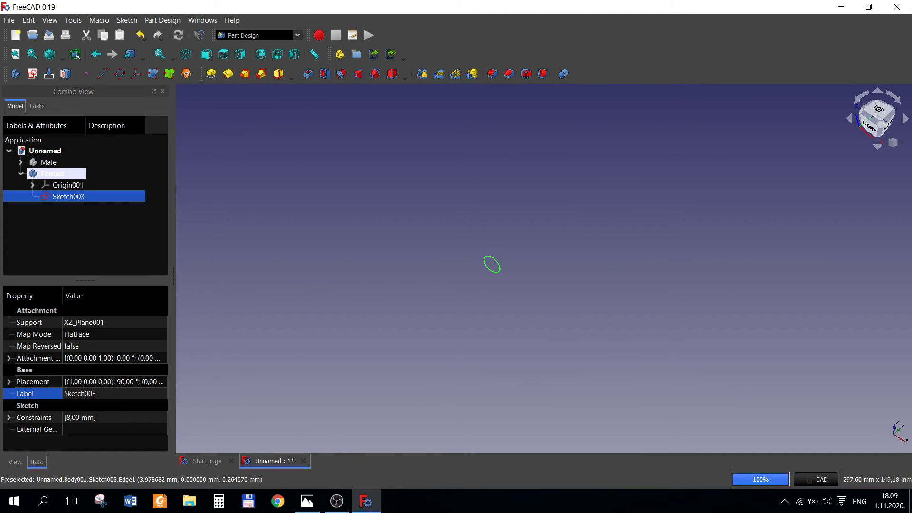
click(307, 501)
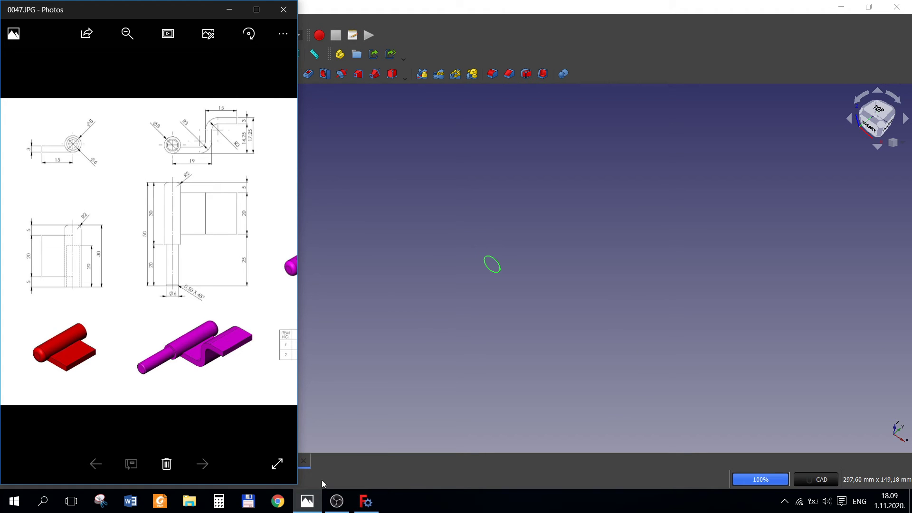
click(366, 501)
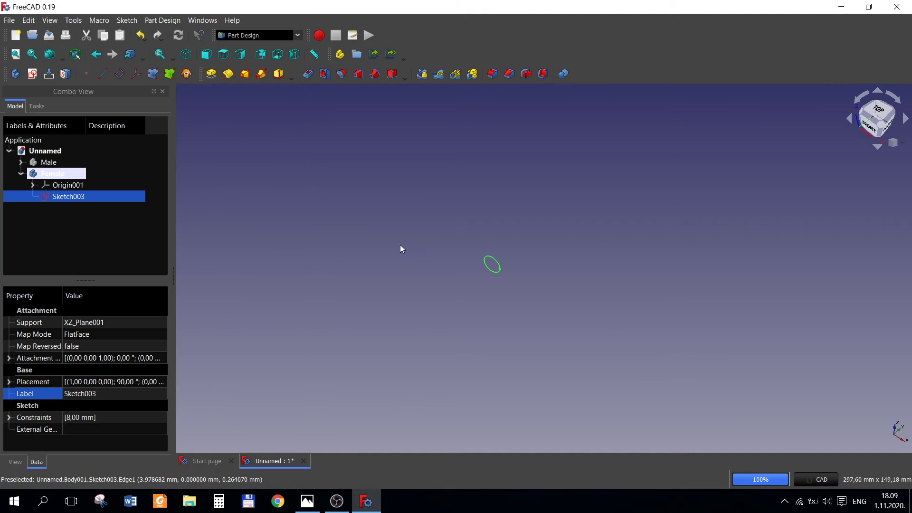
Pad the circle sketch 30 mm into a cylinder and sketch on its end face
click(212, 74)
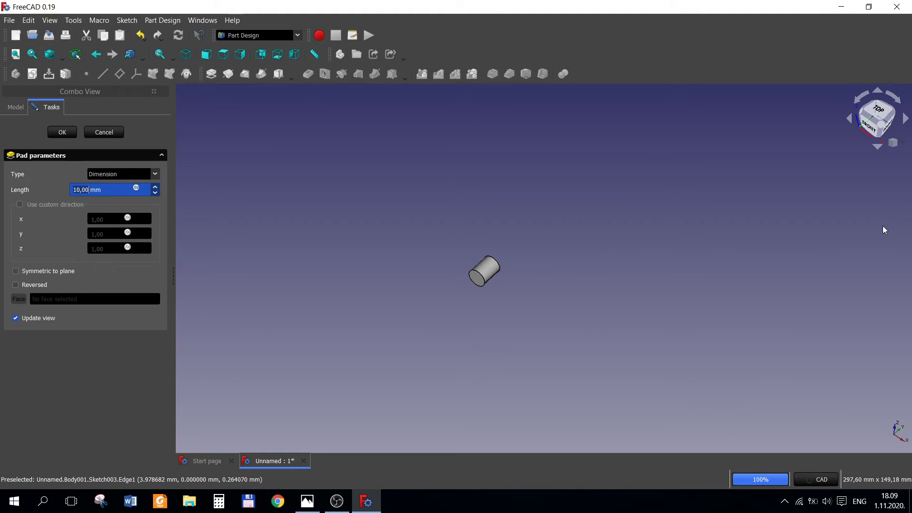
text(30)
key(Return)
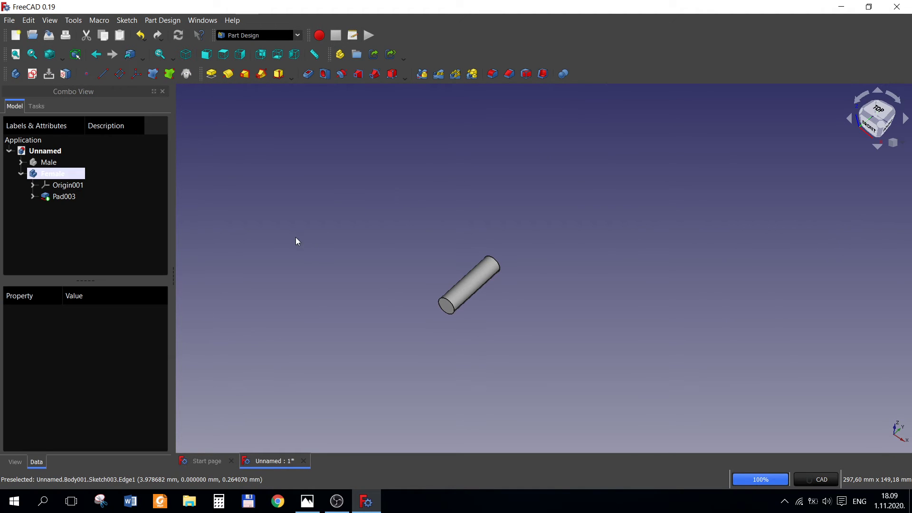
click(446, 306)
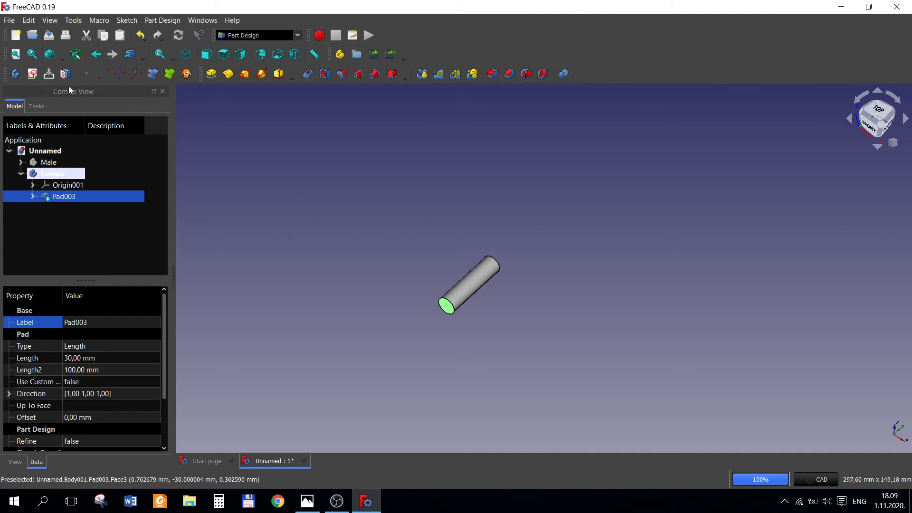
click(32, 74)
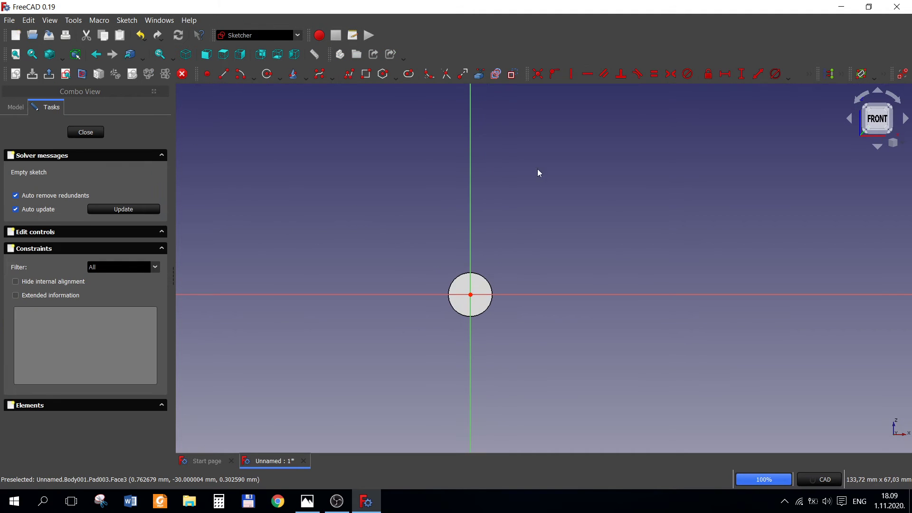
Draw a 6 mm diameter circle centred on the end-face origin and close the sketch
click(268, 74)
scroll(510, 264, up, 2)
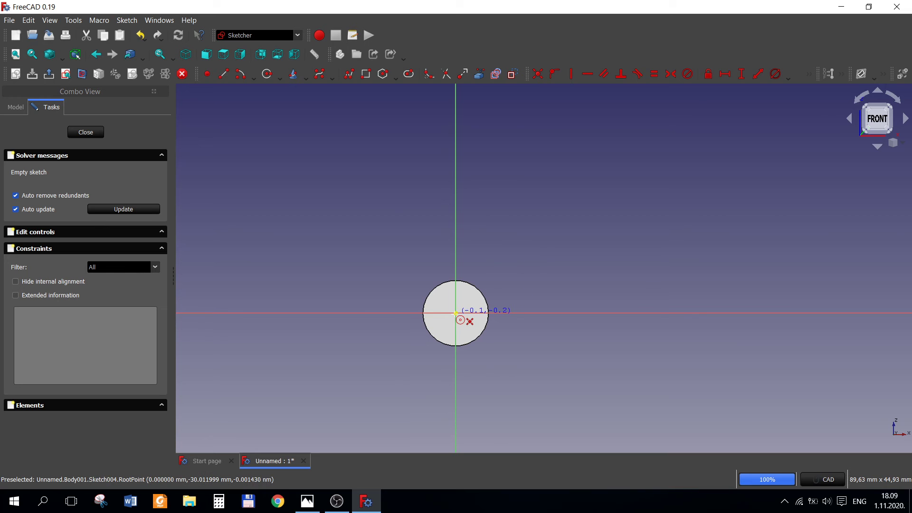
click(455, 313)
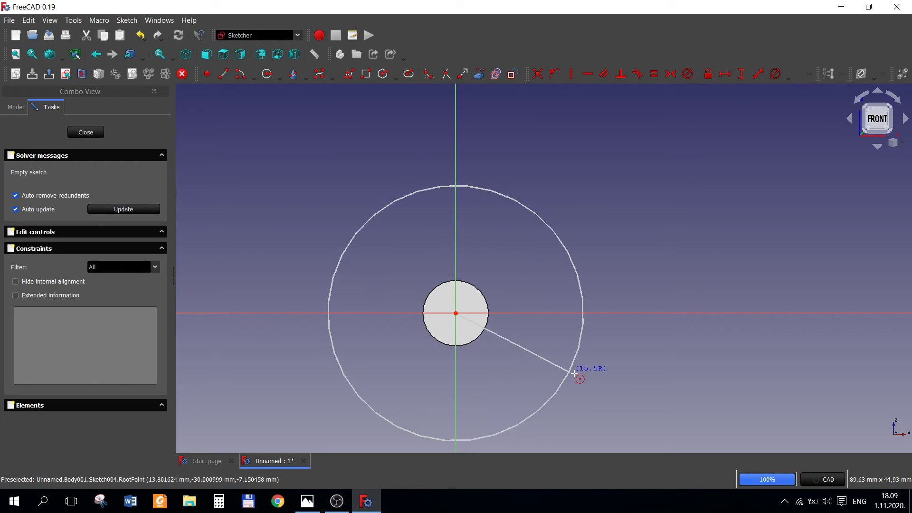
click(552, 223)
text(6)
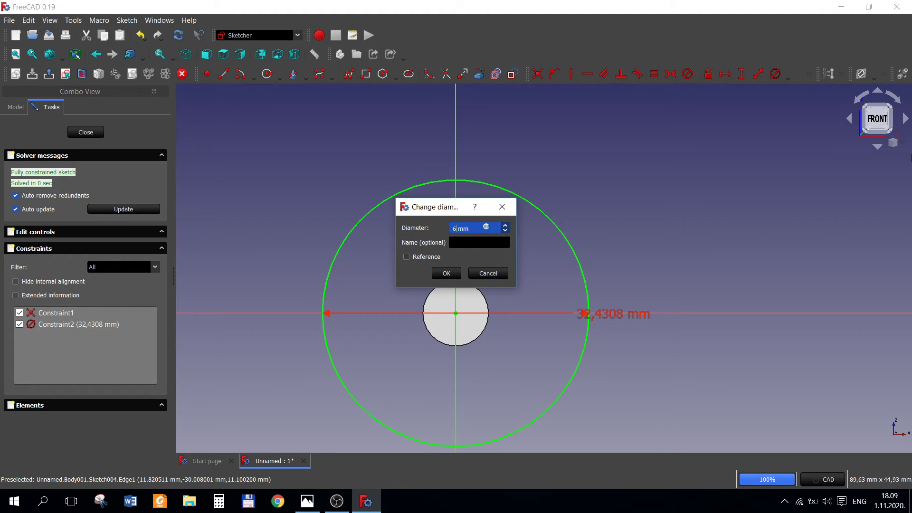
key(Return)
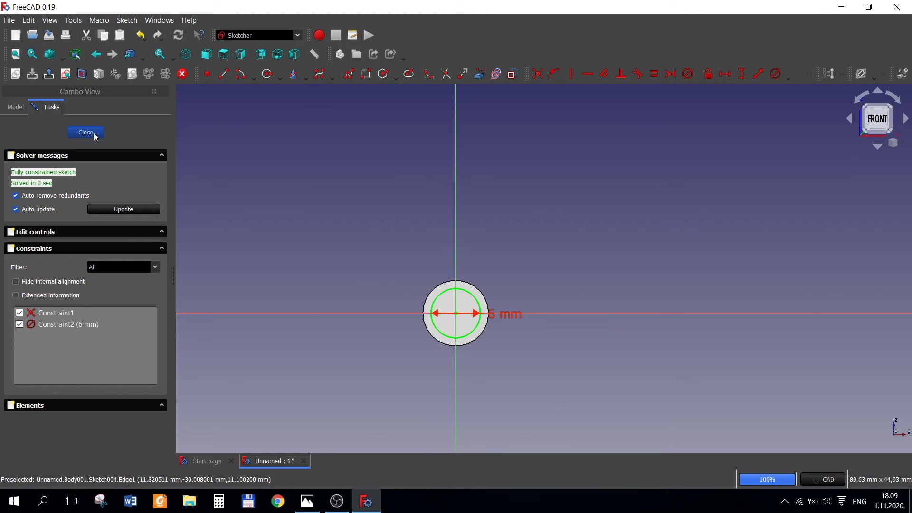
click(85, 133)
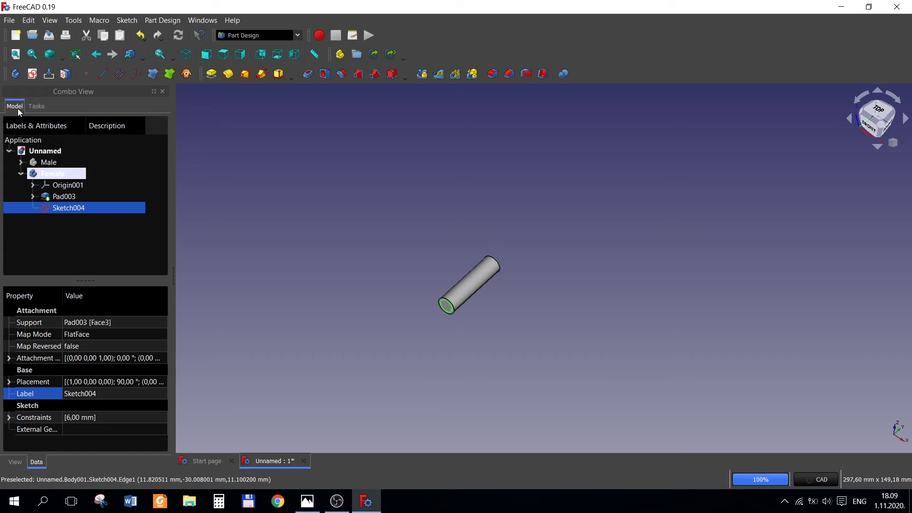
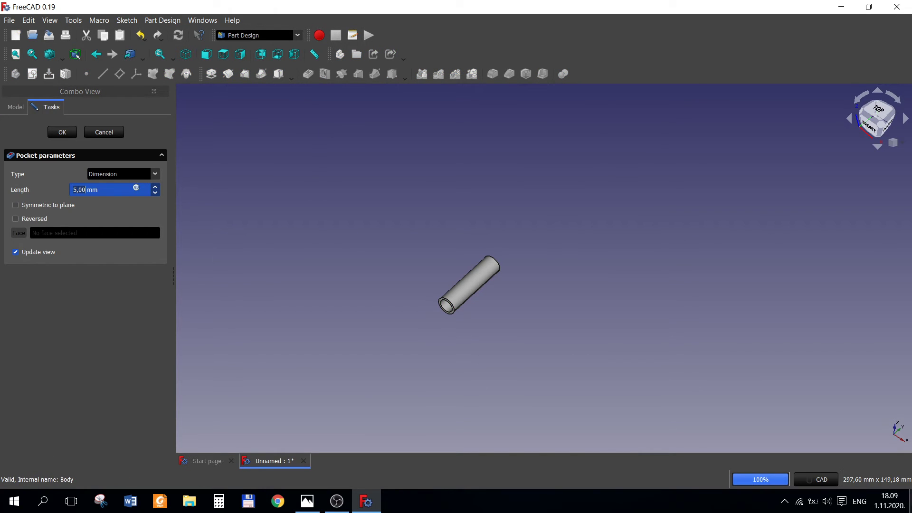
Confirm the 20 mm pocket depth, compare with the hinge reference drawing, and orbit the tube
text(20)
key(Return)
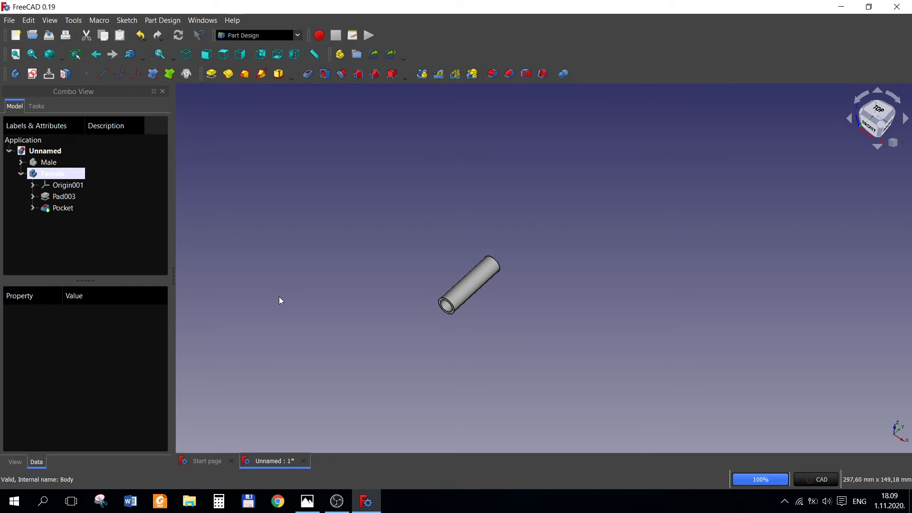
click(308, 500)
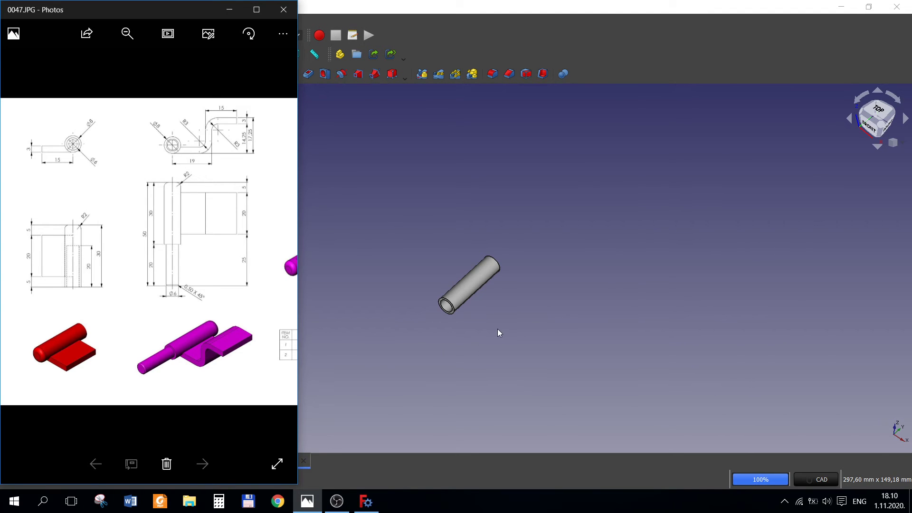
scroll(497, 329, down, 2)
click(498, 330)
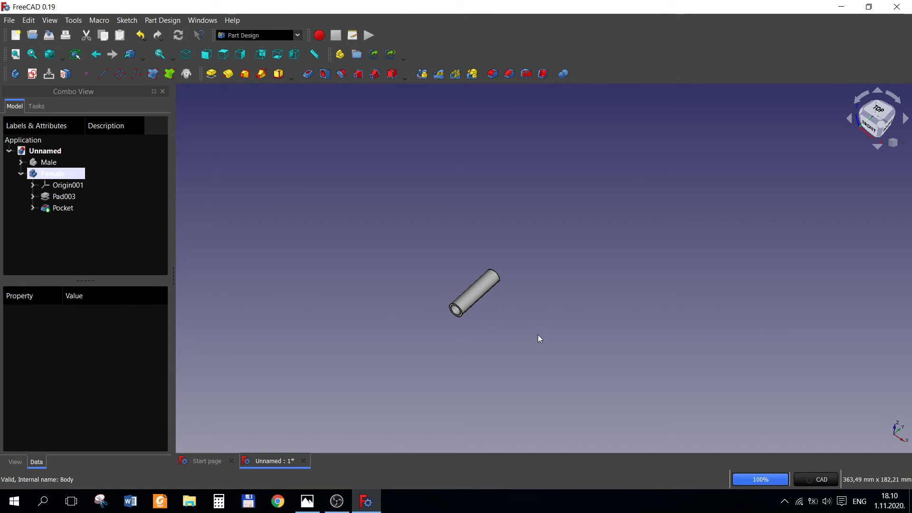
click(309, 502)
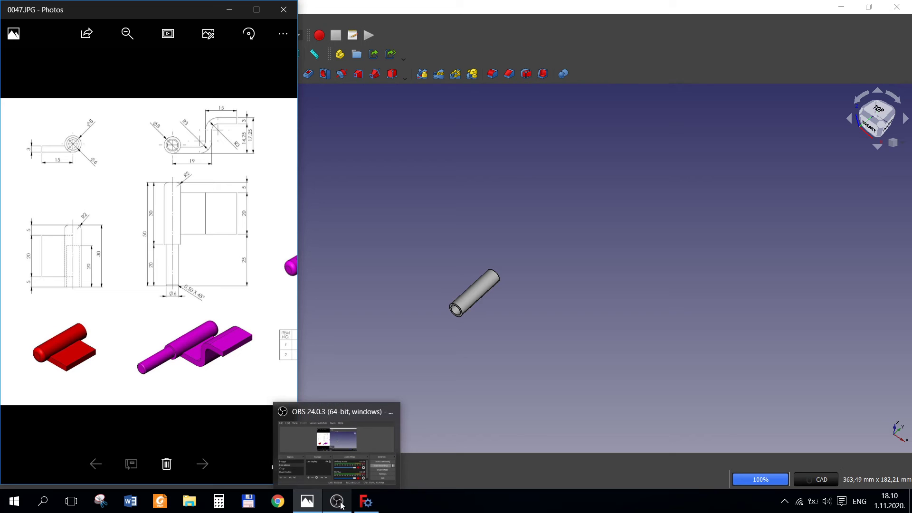
click(362, 503)
mouse_move(520, 349)
middle_down()
mouse_move(417, 363)
mouse_move(516, 268)
middle_up()
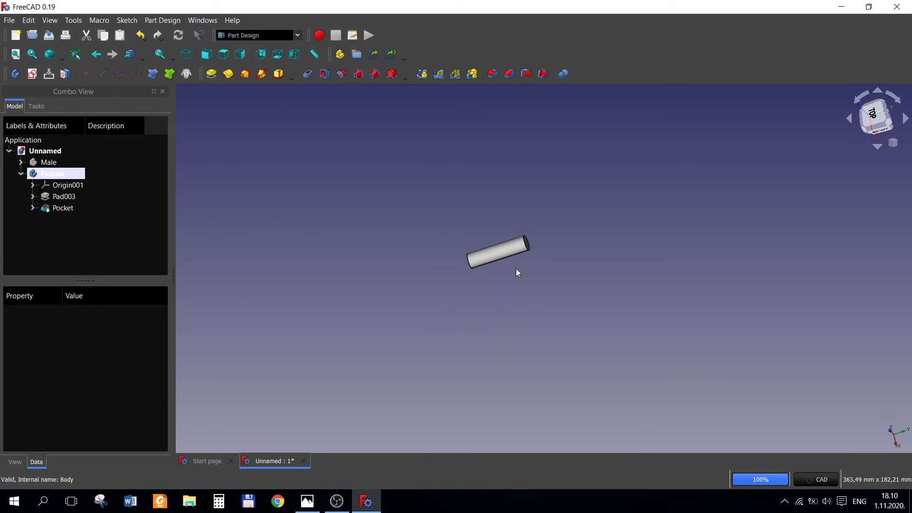
scroll(536, 238, up, 2)
scroll(538, 238, up, 2)
Attach a datum plane to the tube's end face with a -5 mm z offset
click(537, 235)
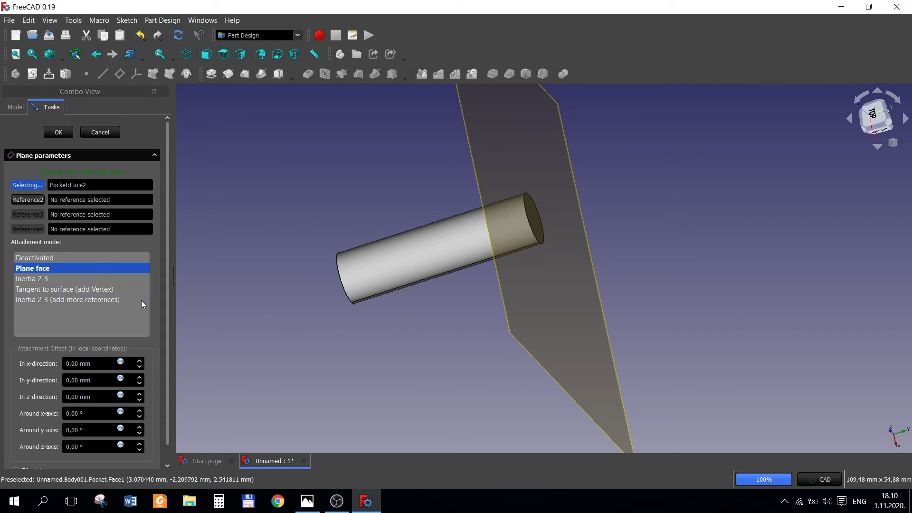
click(139, 400)
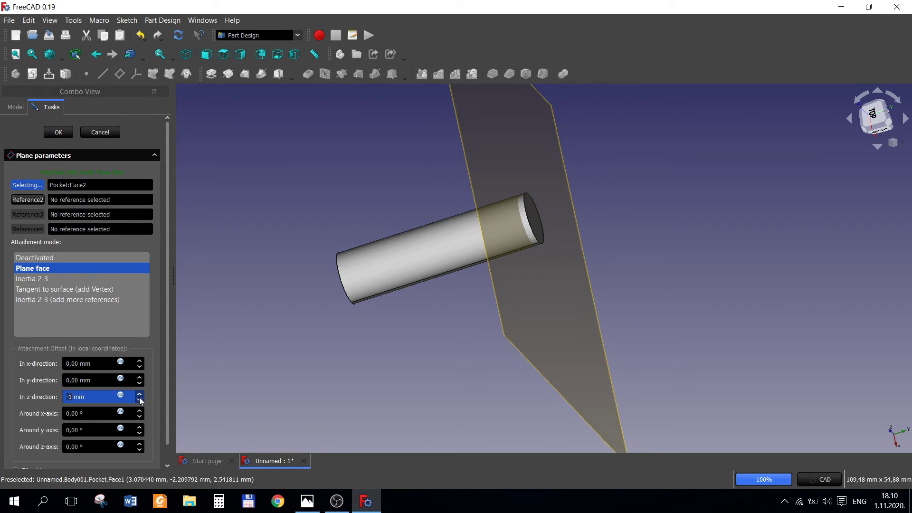
click(139, 400)
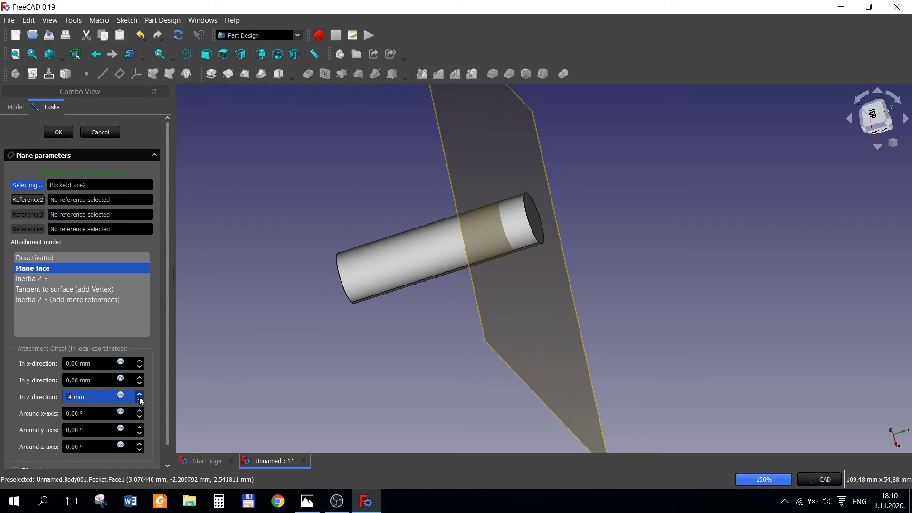
click(58, 132)
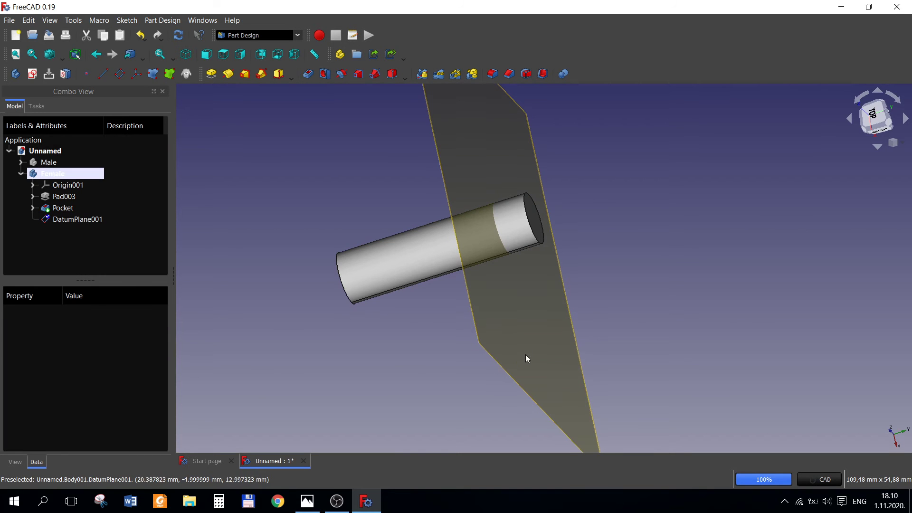
middle_drag(511, 342, 583, 302)
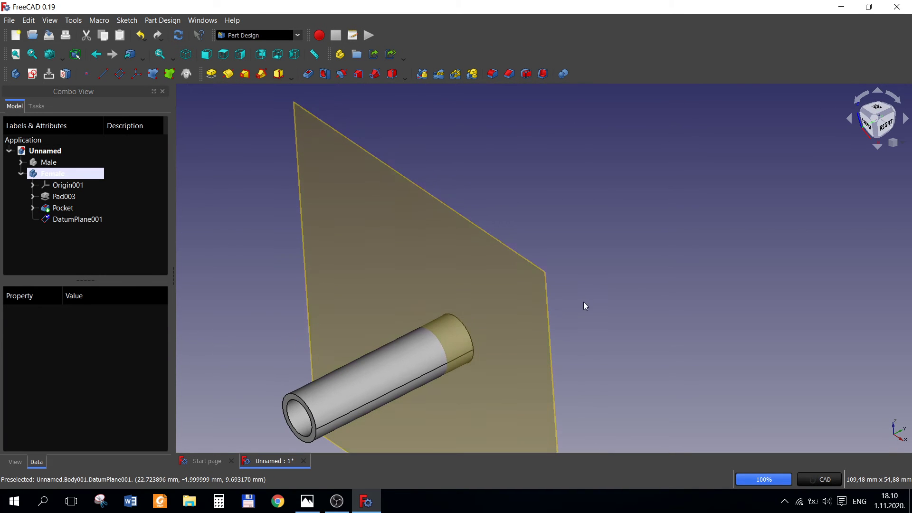
scroll(582, 302, down, 2)
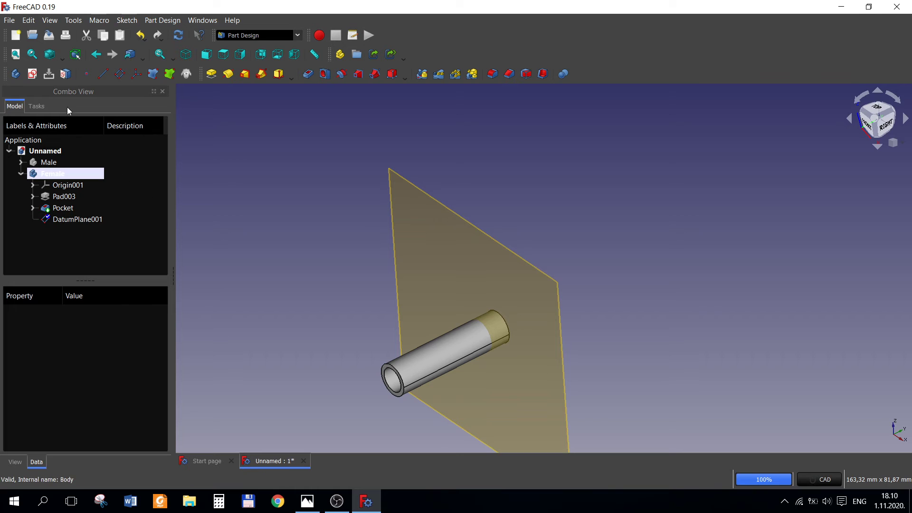
Sketch on DatumPlane001 and view it straight on from the front
click(73, 219)
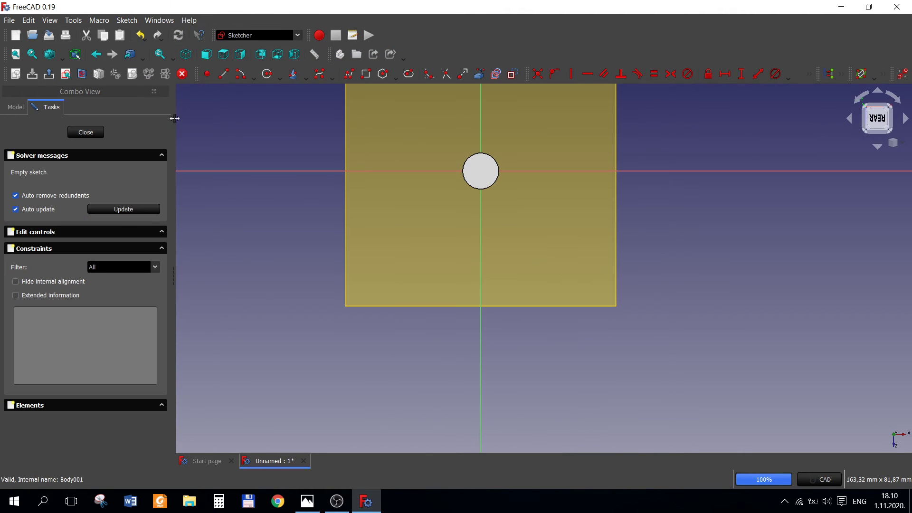
mouse_move(757, 403)
middle_down()
mouse_move(465, 252)
mouse_move(417, 152)
mouse_move(505, 169)
mouse_move(513, 218)
mouse_move(437, 190)
mouse_move(431, 224)
mouse_move(468, 235)
middle_up()
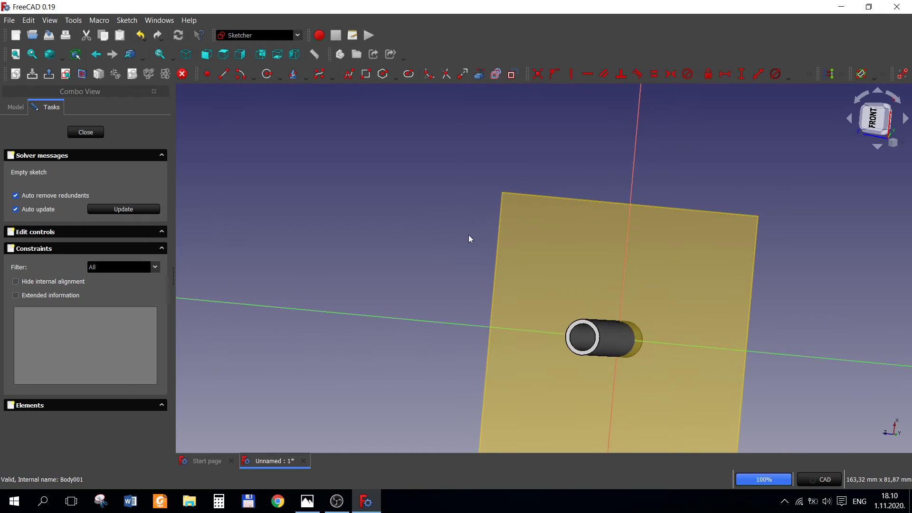
click(872, 121)
mouse_move(770, 206)
middle_down()
mouse_move(713, 279)
mouse_move(672, 310)
mouse_move(698, 287)
mouse_move(729, 282)
middle_up()
click(875, 121)
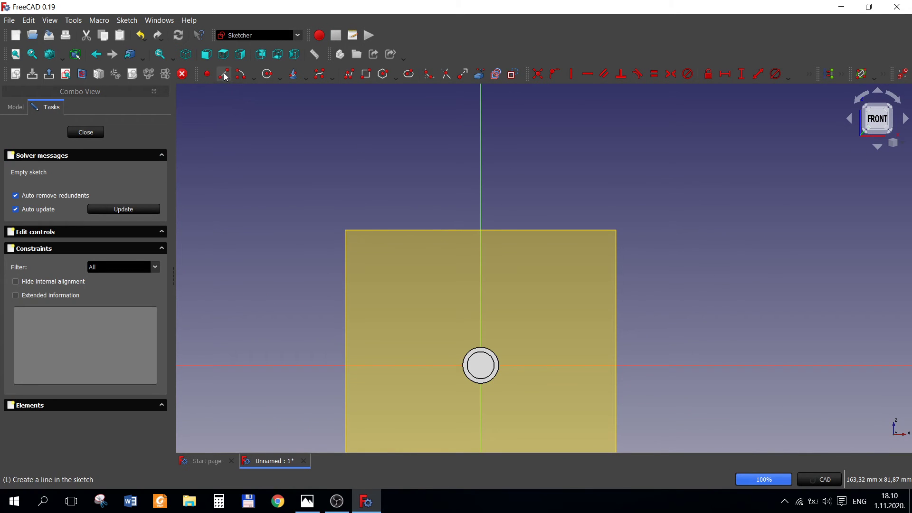
Draw a rectangle left of the circle and constrain its height to 3 mm
click(365, 73)
click(256, 328)
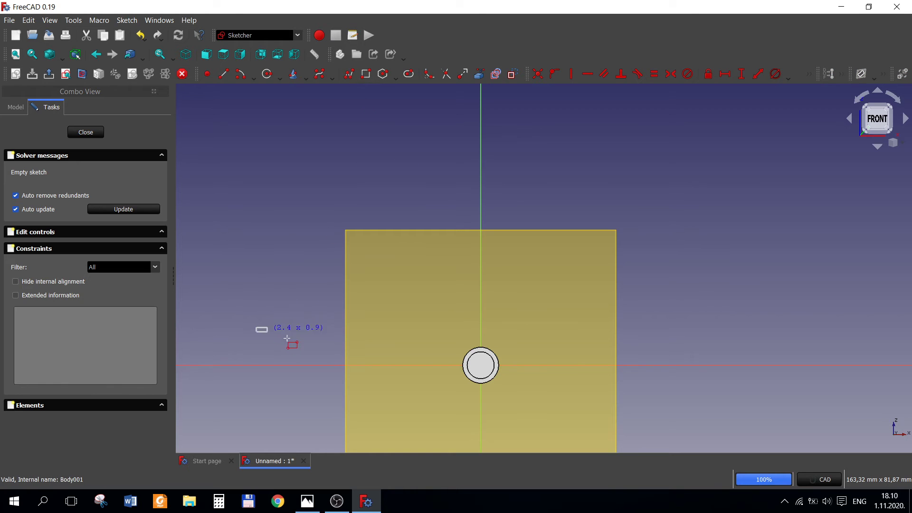
click(400, 403)
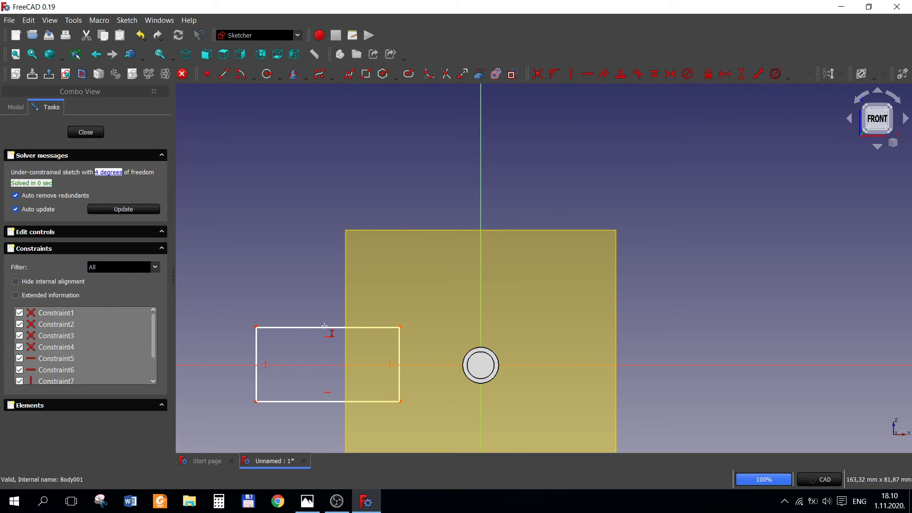
click(256, 355)
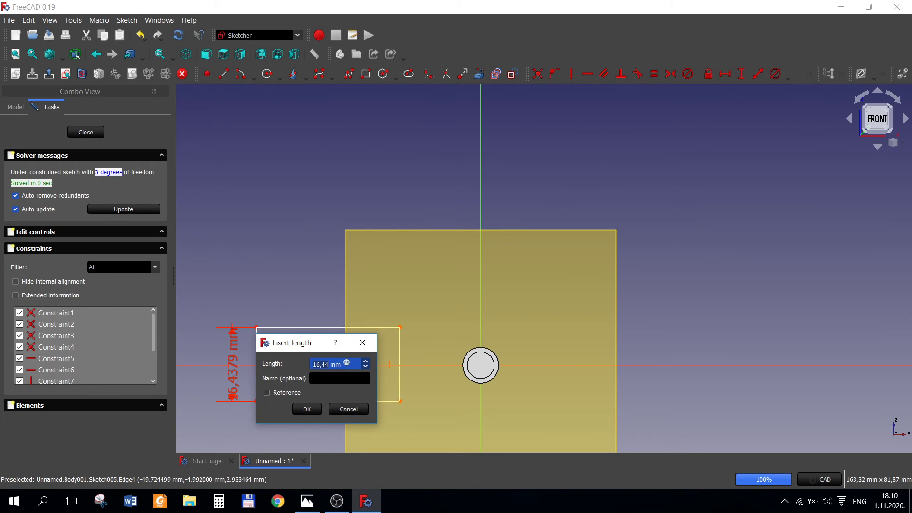
text(3)
key(Return)
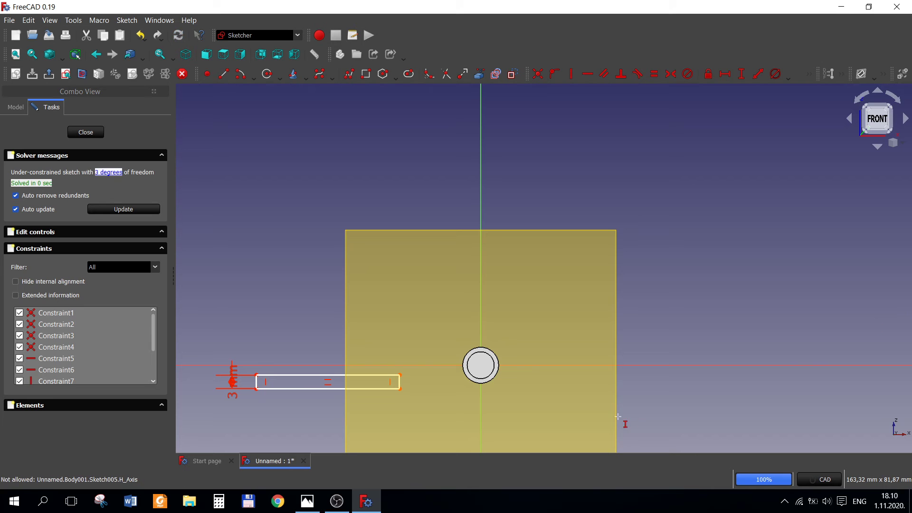
Check the reference drawing and constrain the rectangle's width to 15 mm
click(304, 510)
mouse_move(336, 501)
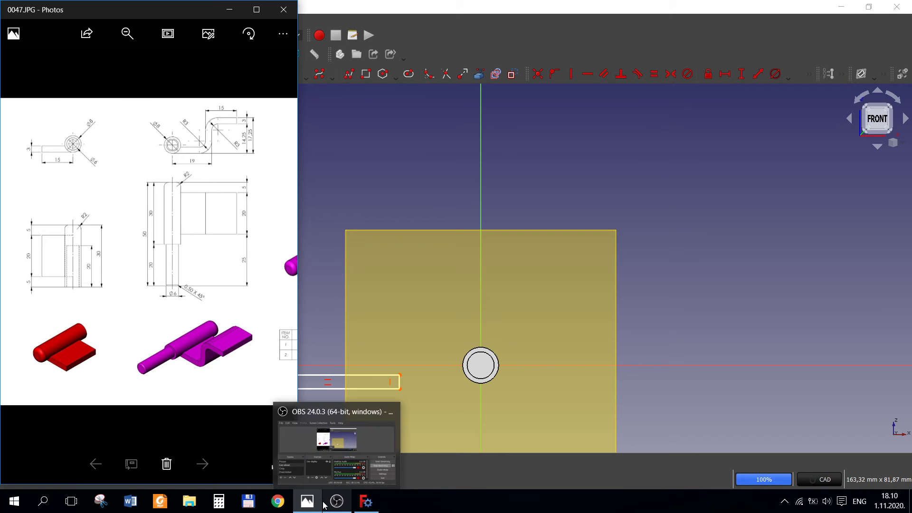
click(365, 501)
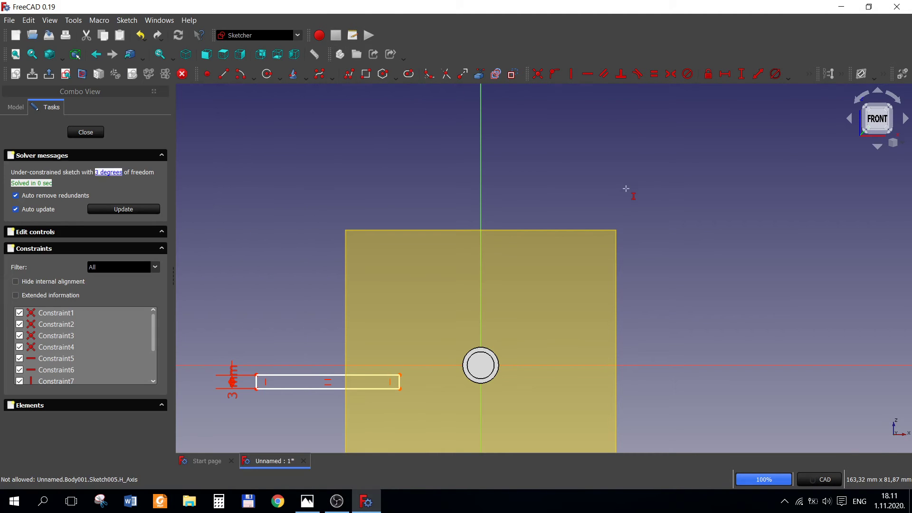
click(727, 74)
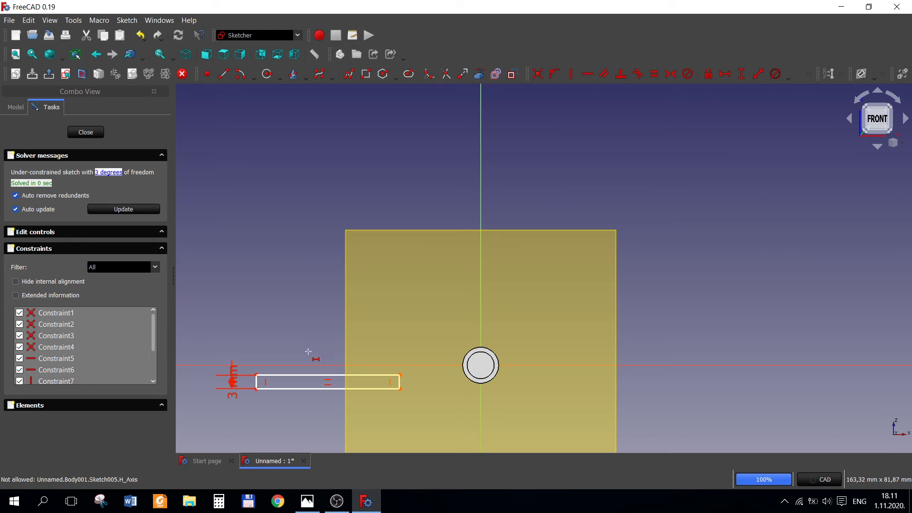
click(300, 375)
text(15)
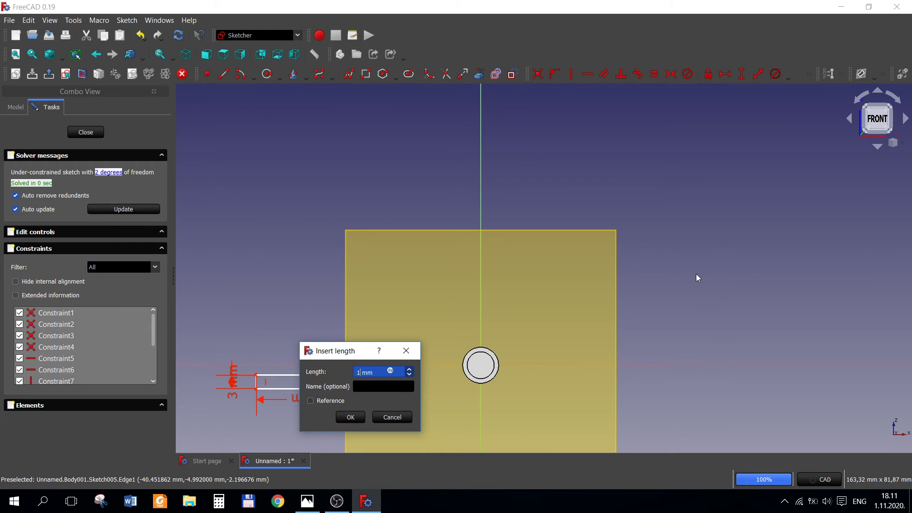
key(Return)
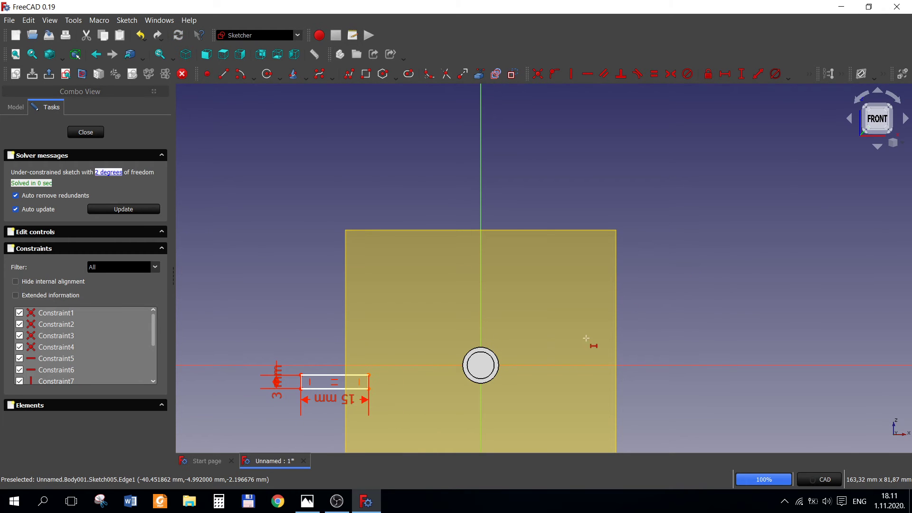
scroll(417, 402, down, 2)
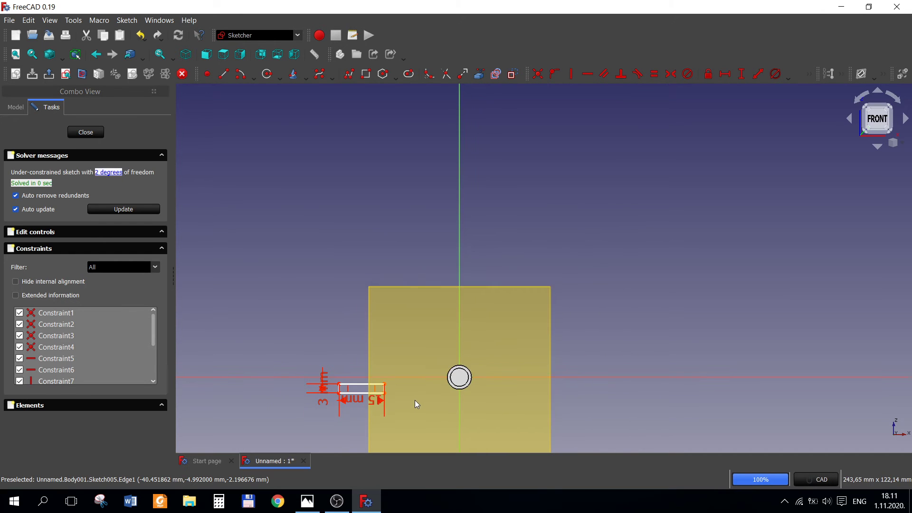
scroll(394, 375, up, 2)
Attempt to constrain the rectangle's edge onto the vertical axis, dismiss the error, and show the model tree
drag(325, 346, 389, 407)
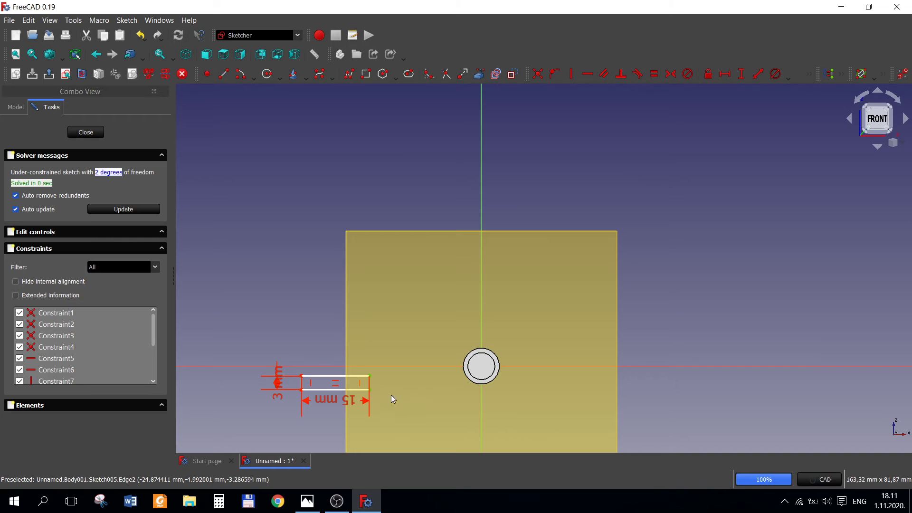
click(363, 376)
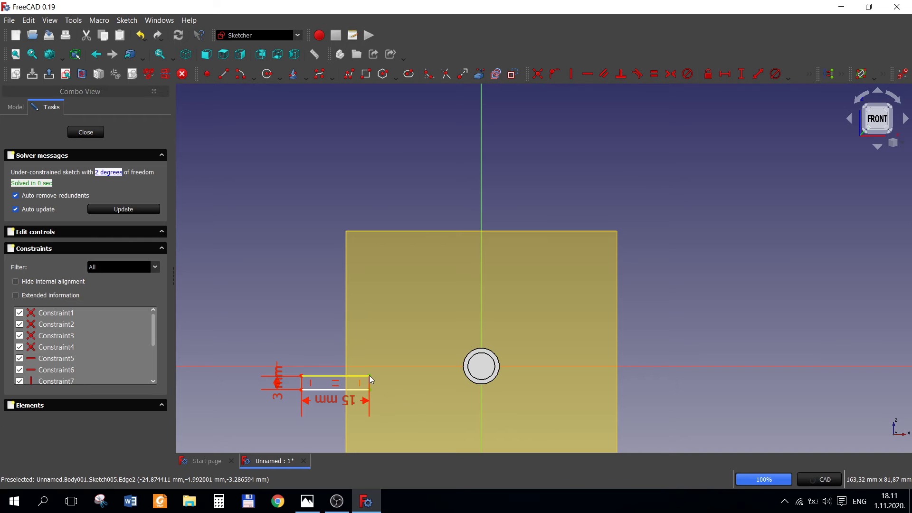
click(480, 223)
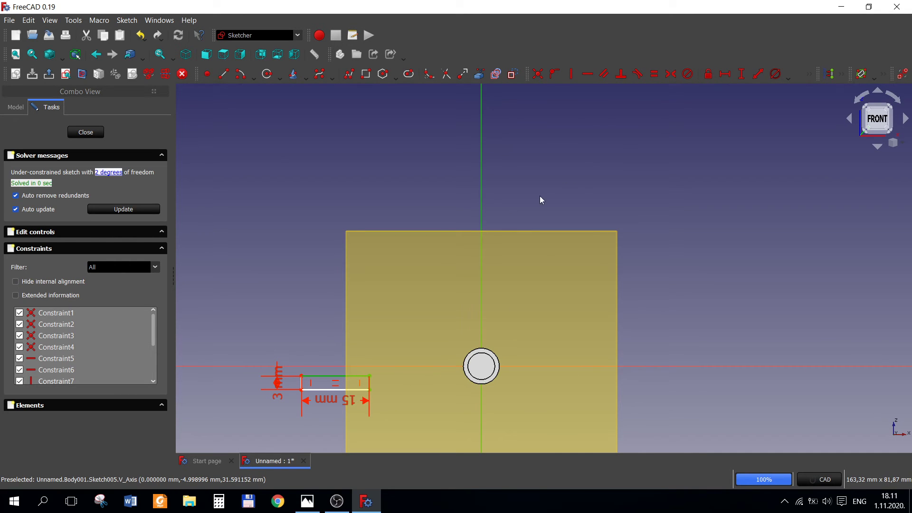
click(555, 74)
click(544, 274)
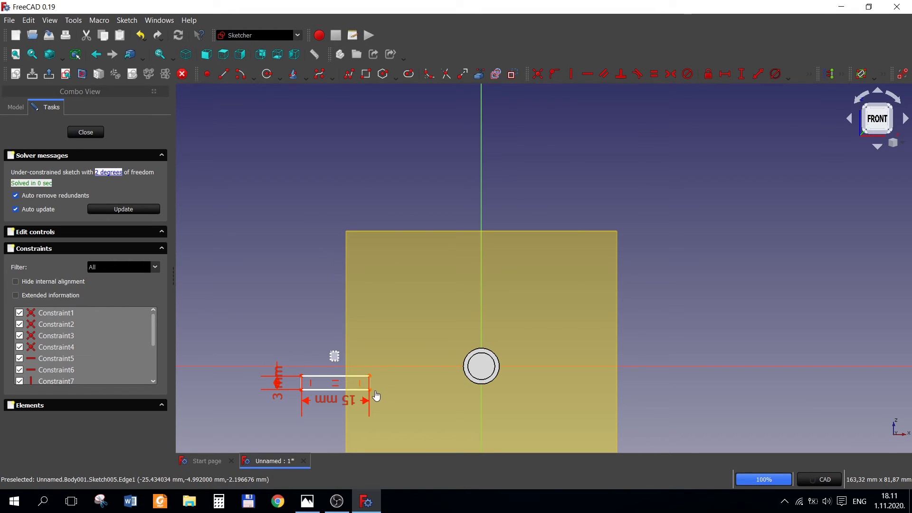
drag(331, 351, 383, 403)
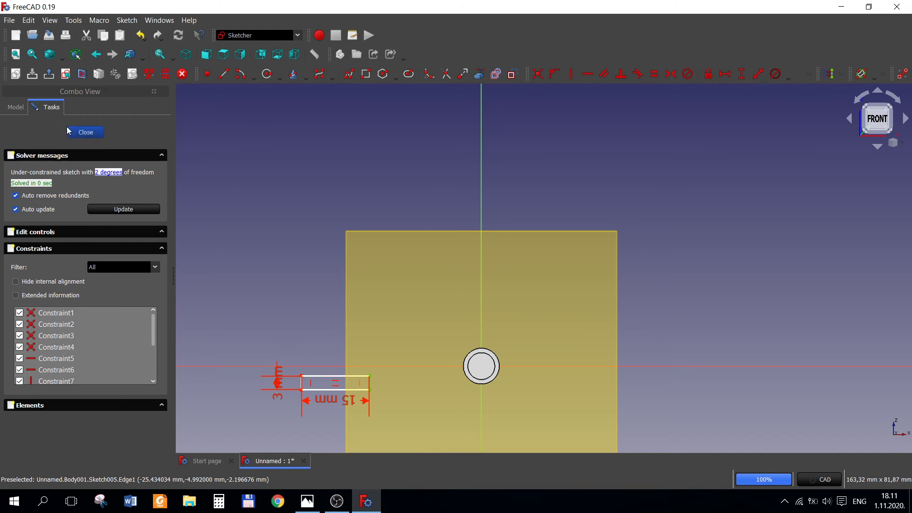
click(16, 107)
Hide DatumPlane001 and add the tube's circular edge as external geometry
click(113, 223)
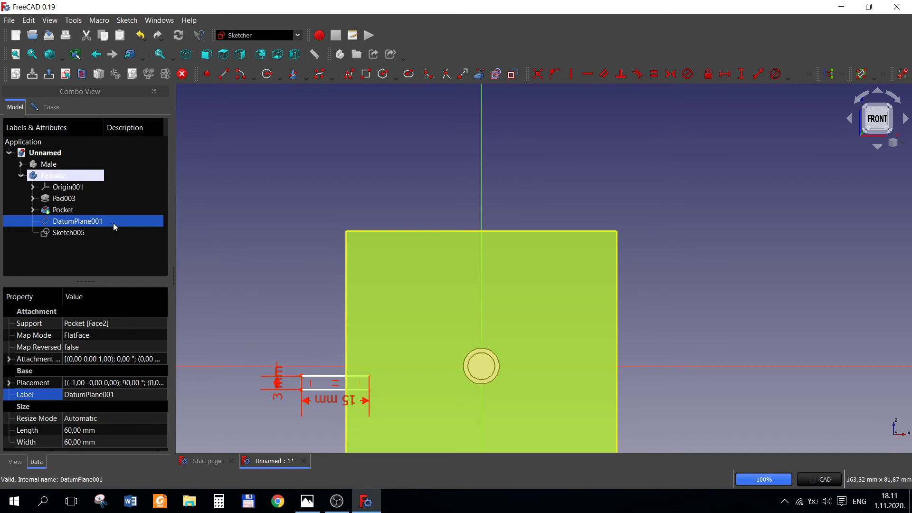
key(space)
click(385, 339)
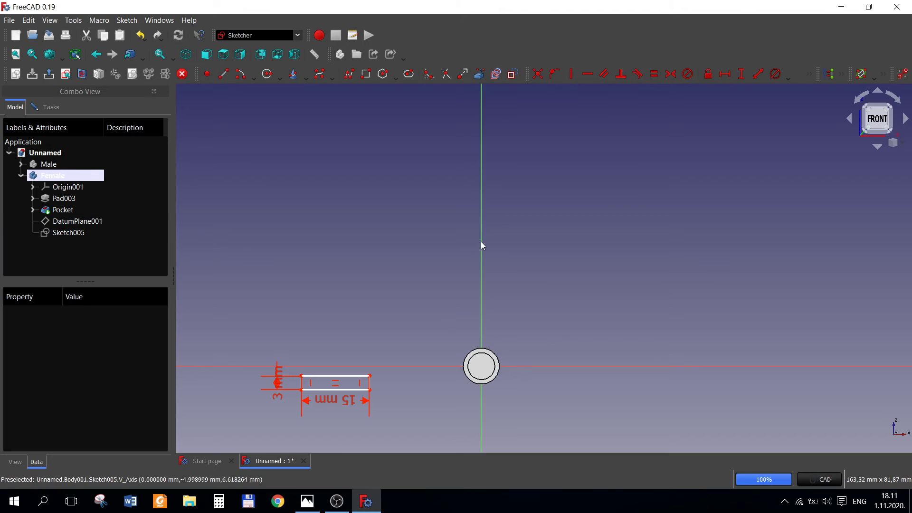
click(479, 76)
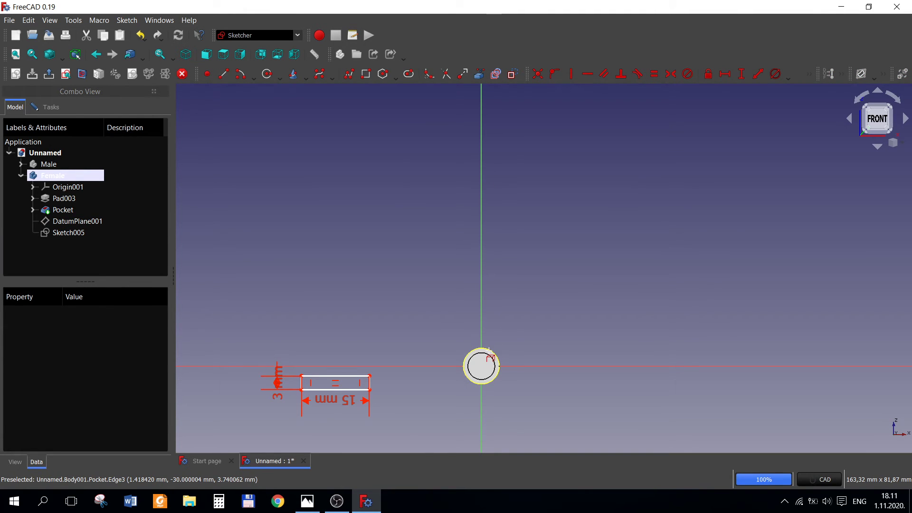
click(489, 356)
scroll(532, 376, up, 3)
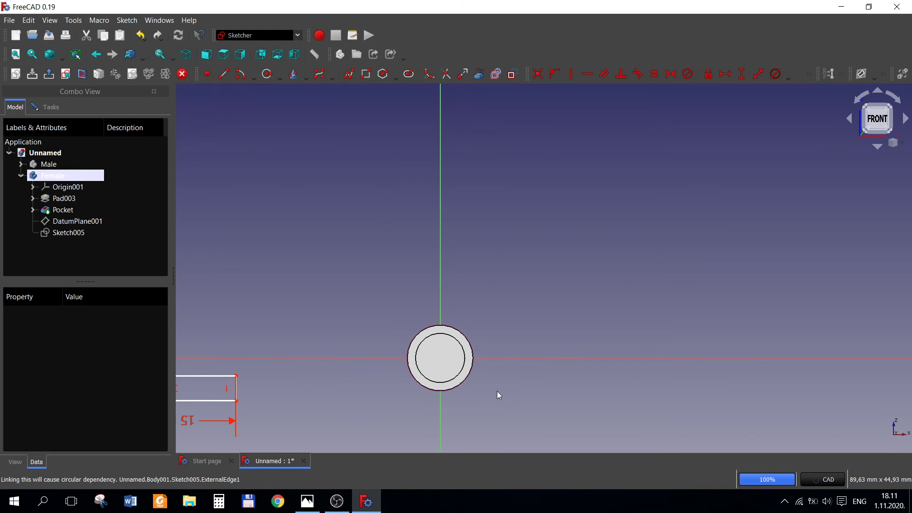
scroll(269, 420, down, 2)
scroll(269, 420, down, 2)
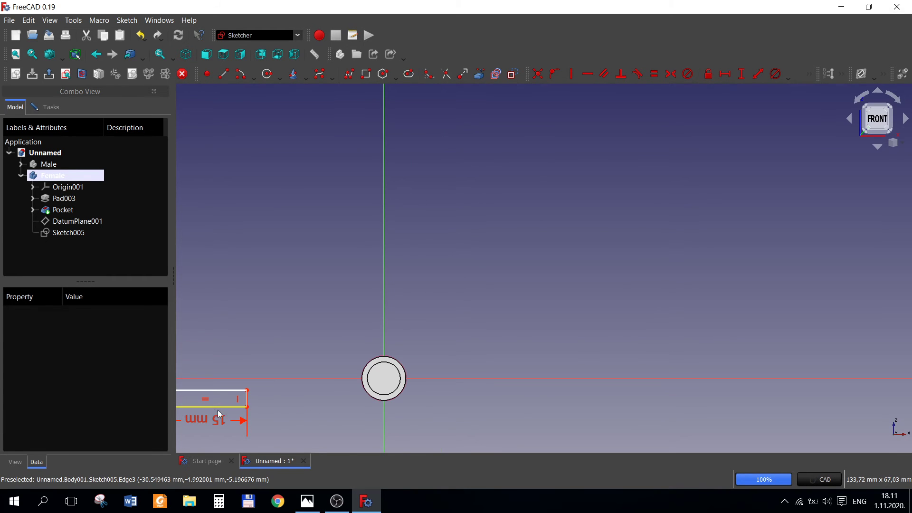
Select the rectangle's edges and switch the draw style to Wireframe
click(218, 409)
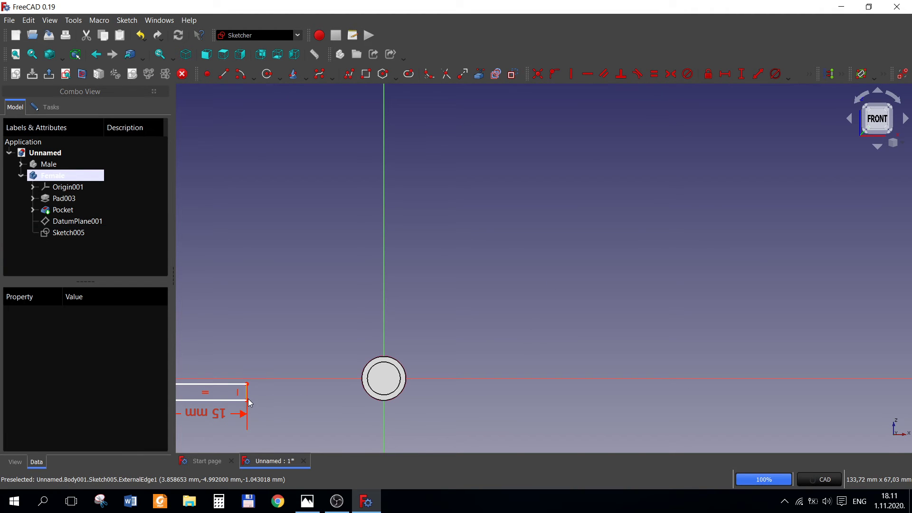
click(247, 399)
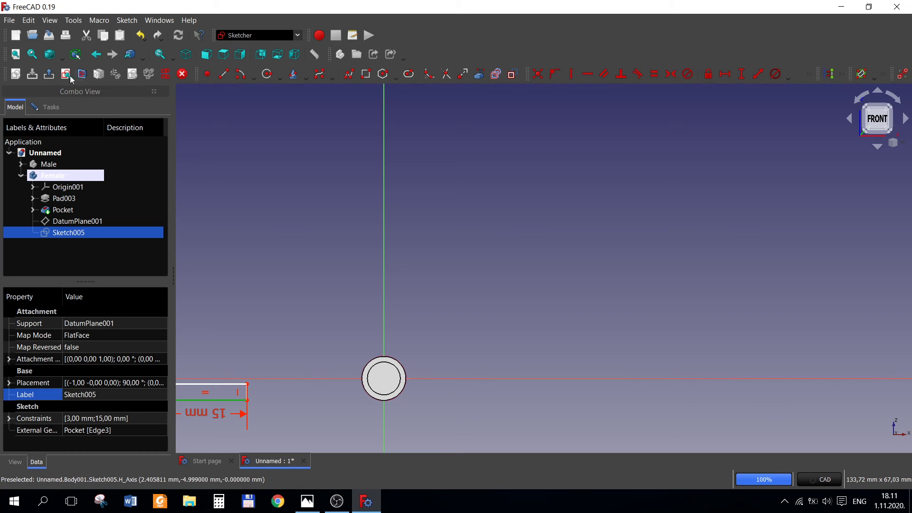
click(64, 57)
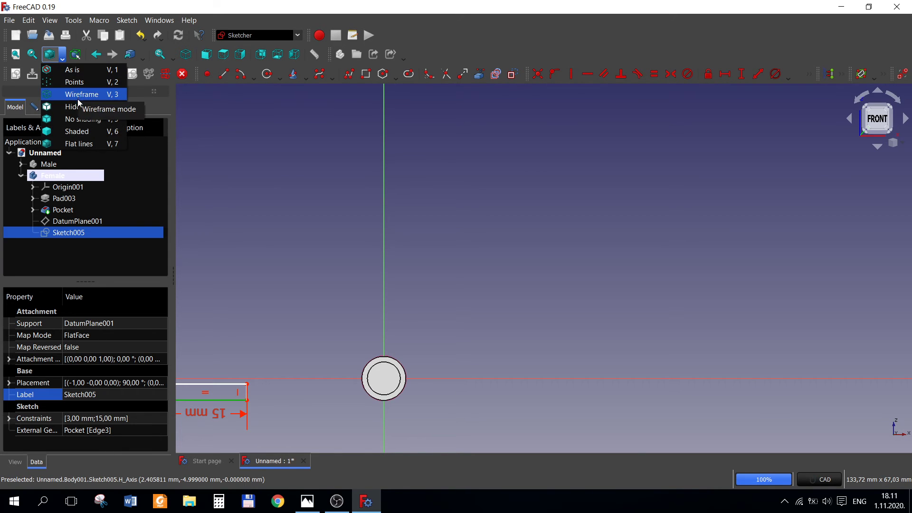
click(78, 93)
click(283, 275)
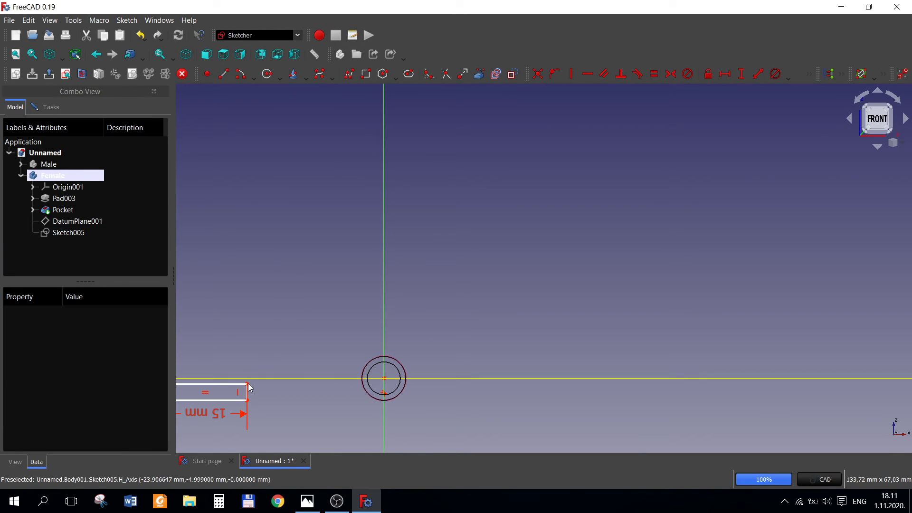
Try a vertical constraint between the rectangle corner and V axis, then dismiss the warning
click(247, 384)
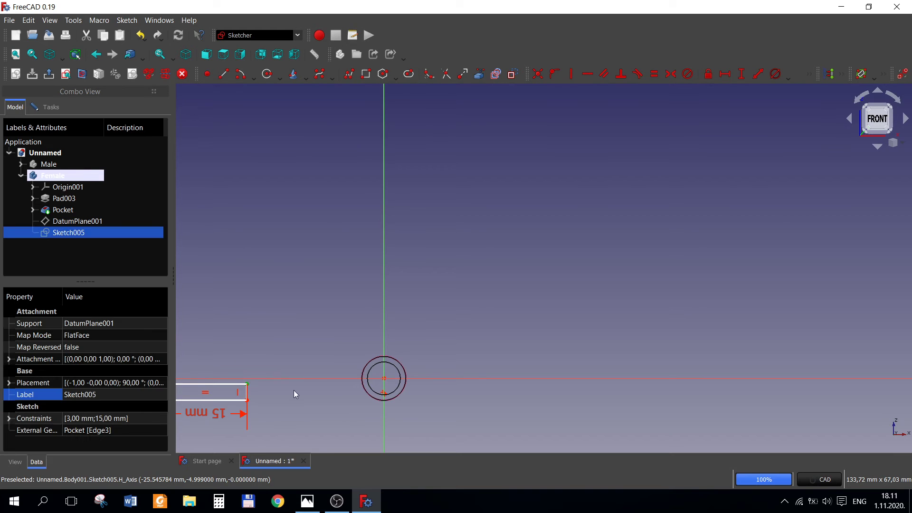
click(387, 381)
click(570, 78)
click(552, 269)
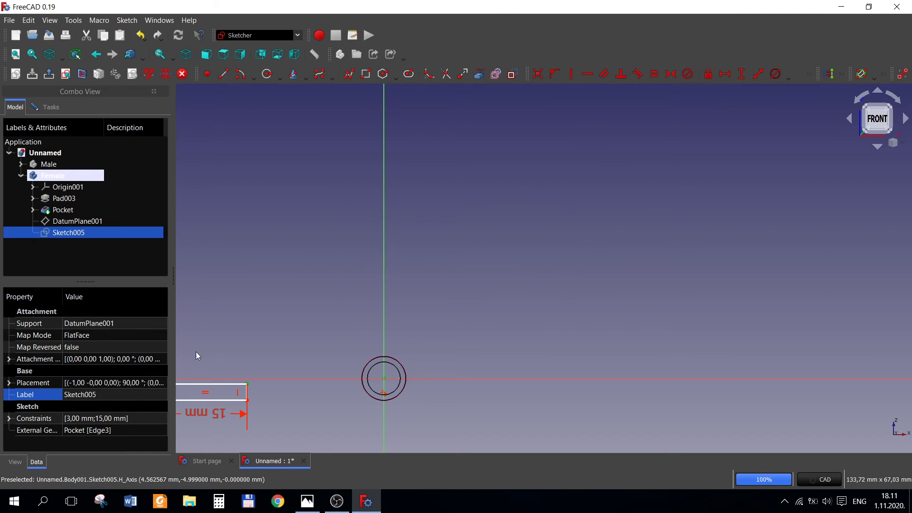
Constrain the rectangle's corner point onto the vertical sketch axis
click(247, 400)
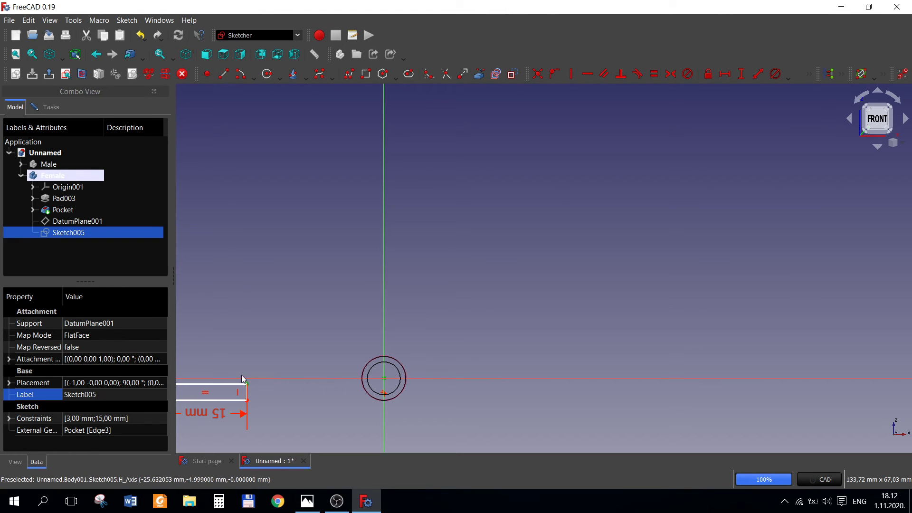
click(266, 404)
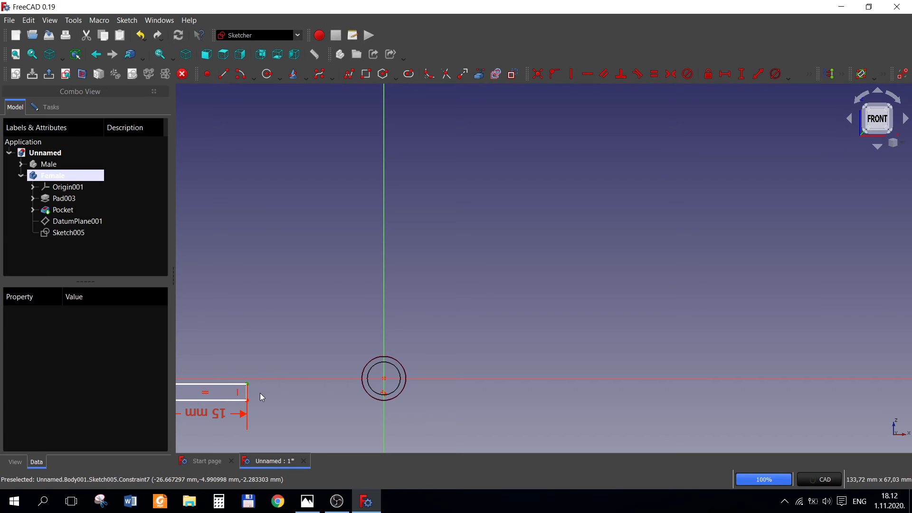
click(261, 392)
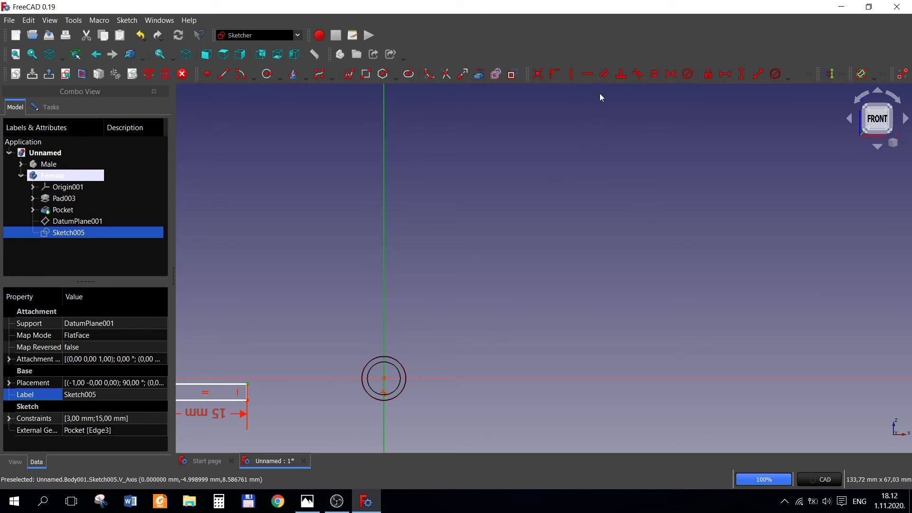
click(554, 74)
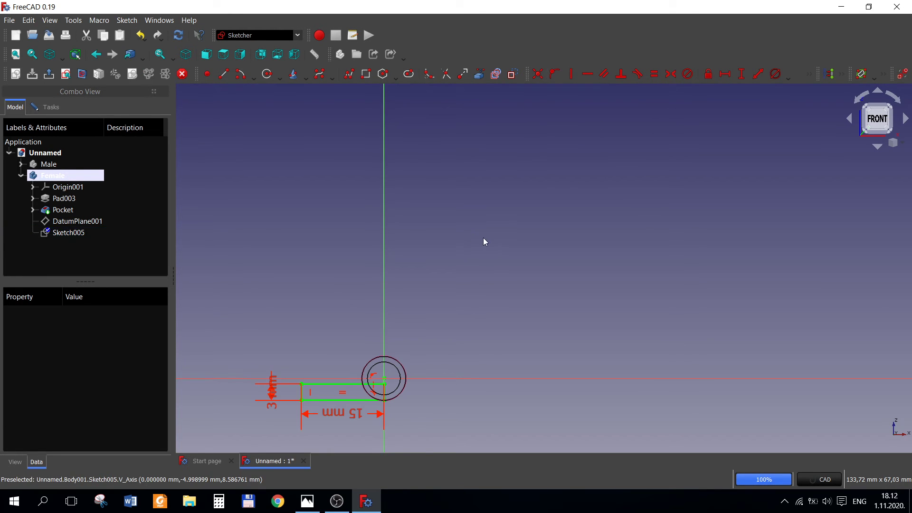
scroll(382, 436, up, 3)
scroll(372, 423, down, 1)
scroll(330, 430, down, 1)
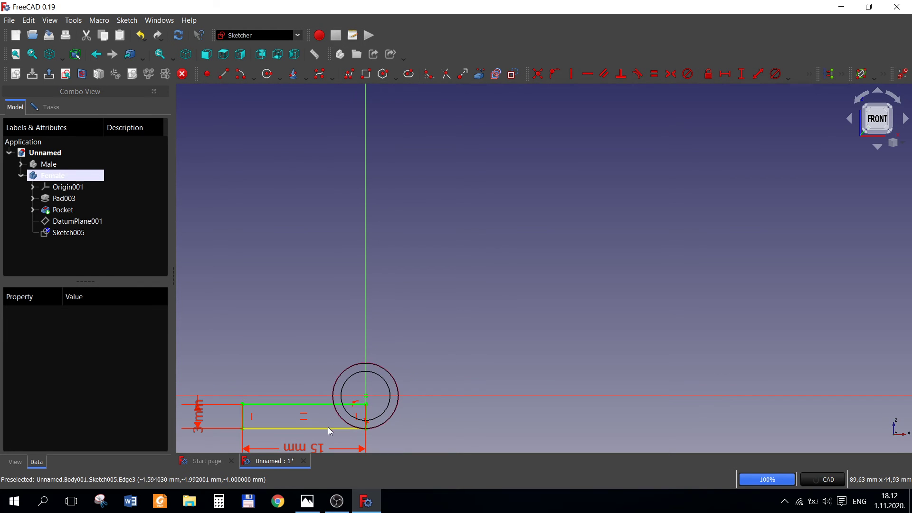
click(331, 431)
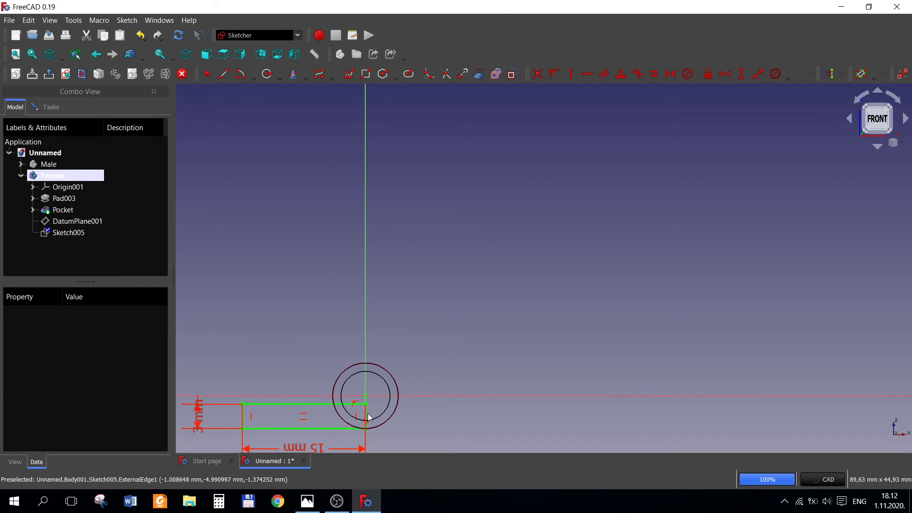
Close the sketch and inspect DatumPlane001's attachment parameters
click(47, 107)
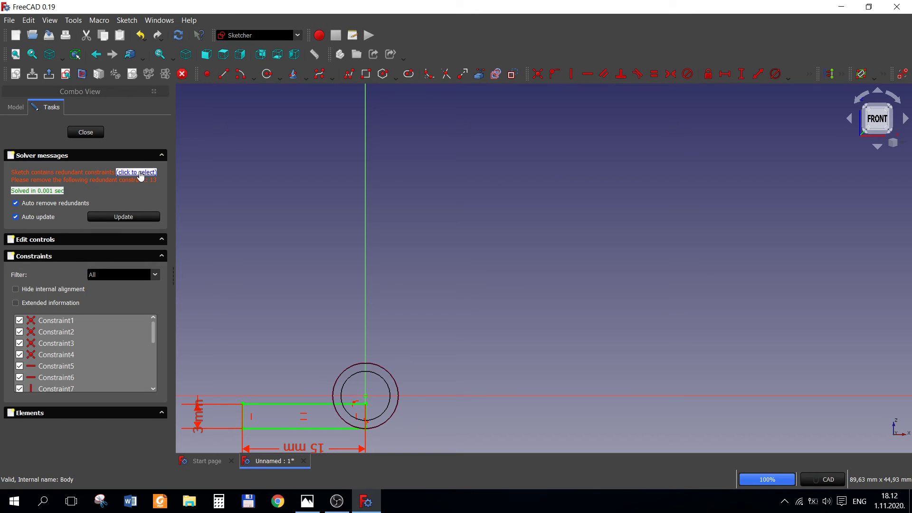
click(90, 133)
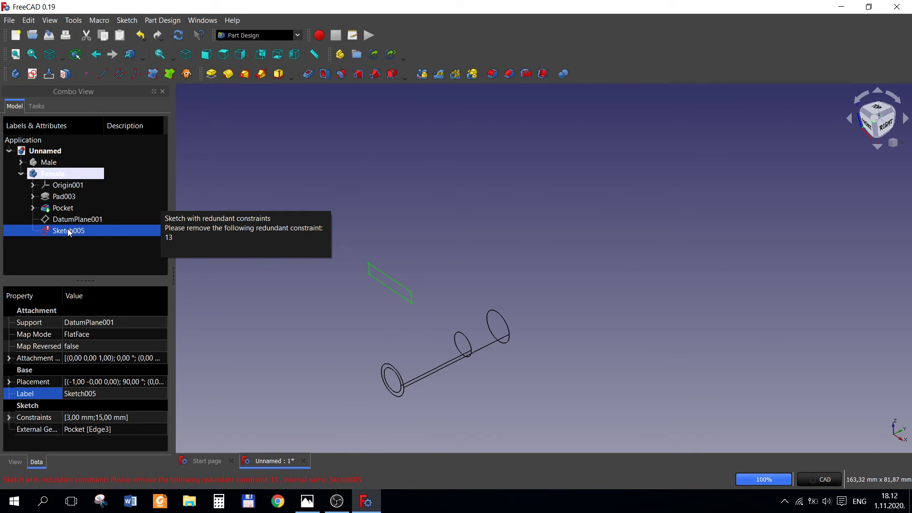
click(68, 223)
double_click(69, 224)
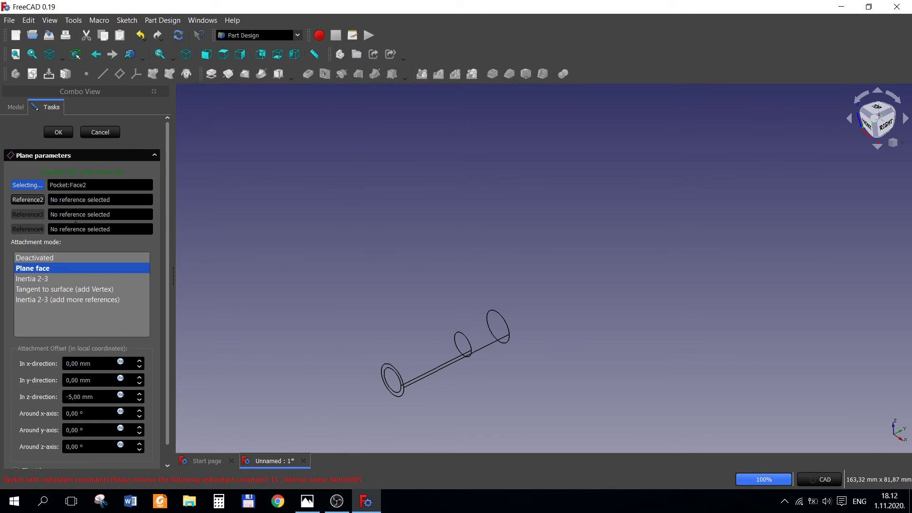
click(24, 113)
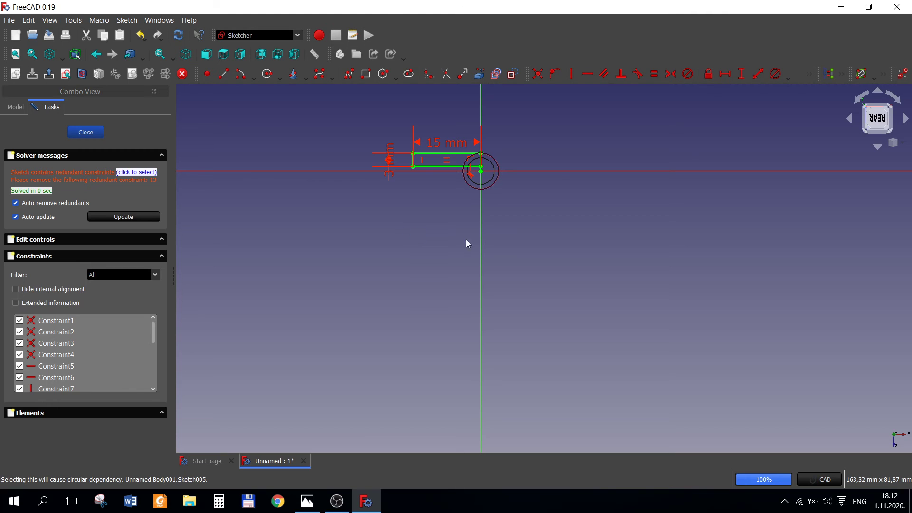
click(97, 132)
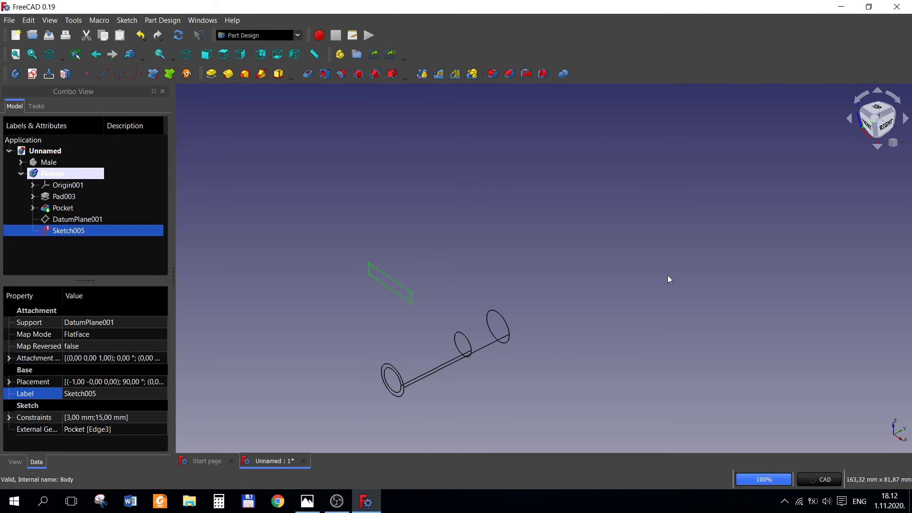
Set the isometric view with Flat lines draw style and reopen Sketch005 for editing
click(902, 149)
click(891, 175)
click(62, 58)
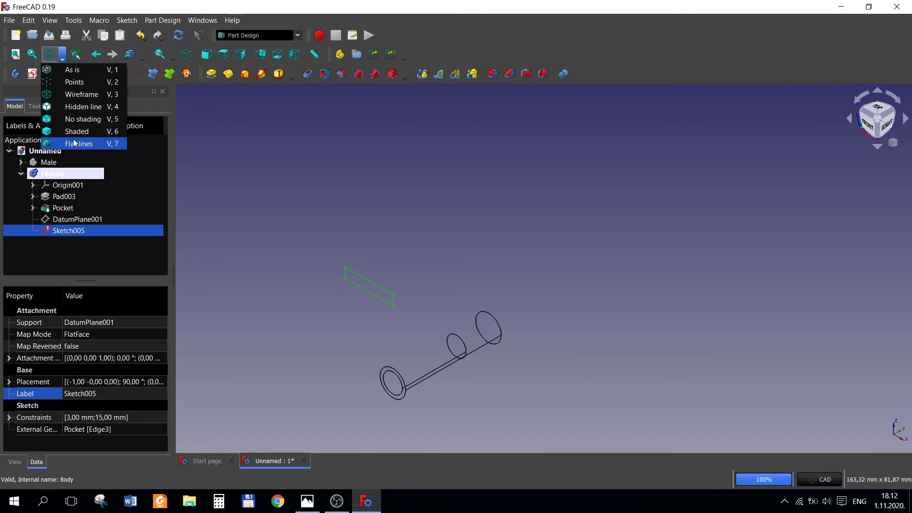
click(79, 144)
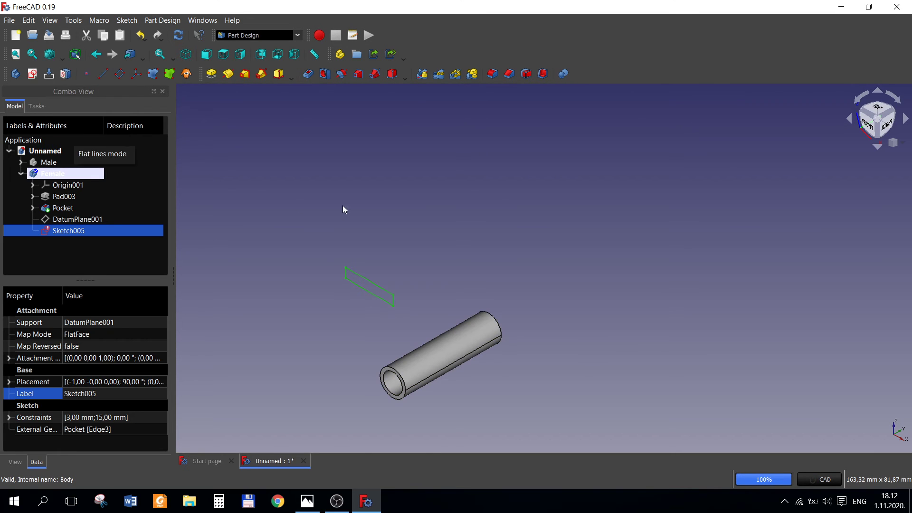
right_click(71, 232)
click(117, 235)
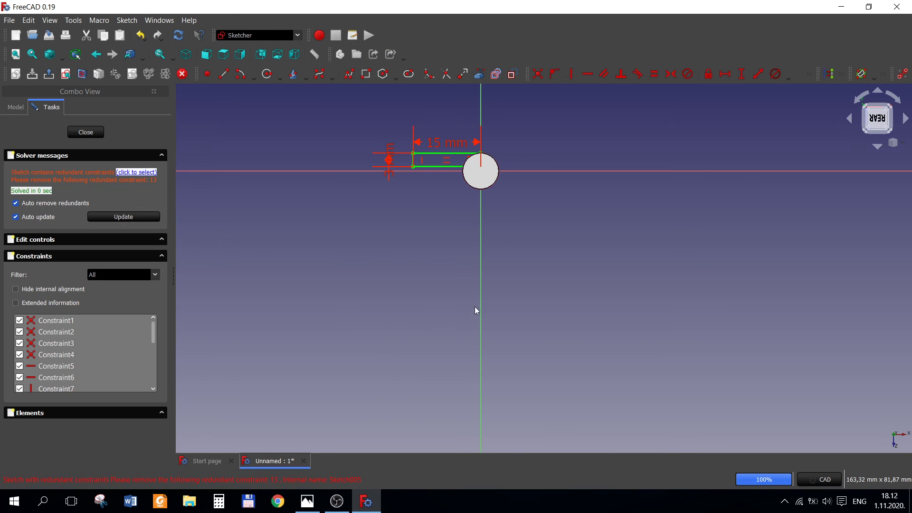
Recompute the solver, view from the rear, remove the redundant constraint, and close Sketch005
mouse_move(559, 306)
middle_down()
mouse_move(599, 286)
mouse_move(584, 297)
middle_up()
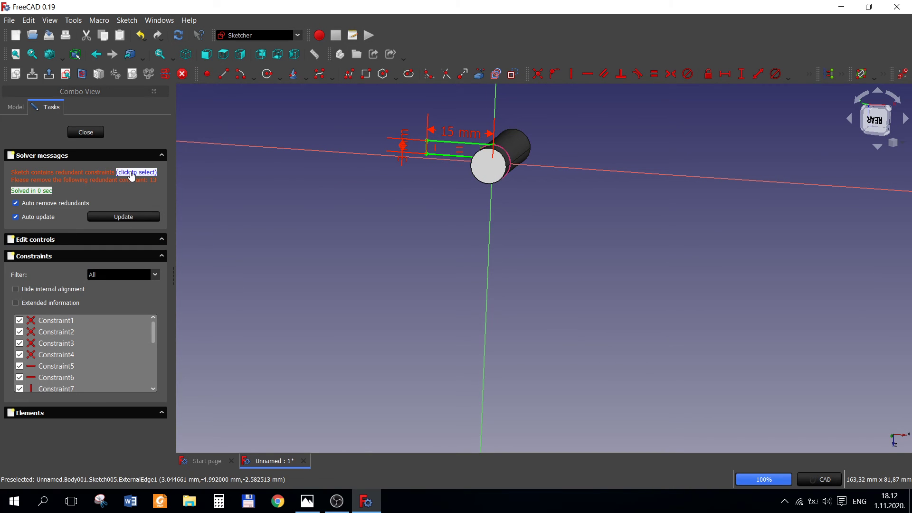
click(120, 215)
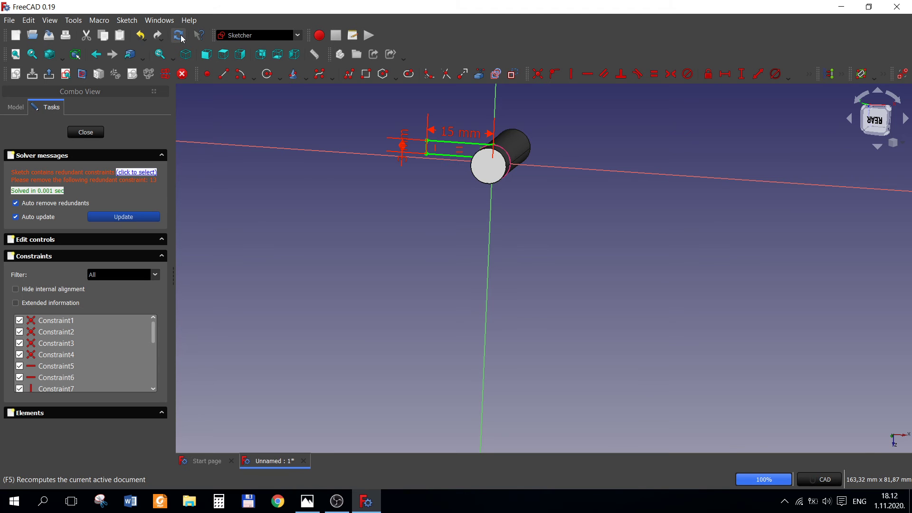
mouse_move(407, 217)
middle_down()
mouse_move(425, 250)
mouse_move(418, 290)
mouse_move(348, 306)
mouse_move(380, 285)
mouse_move(475, 265)
middle_up()
scroll(437, 134, up, 4)
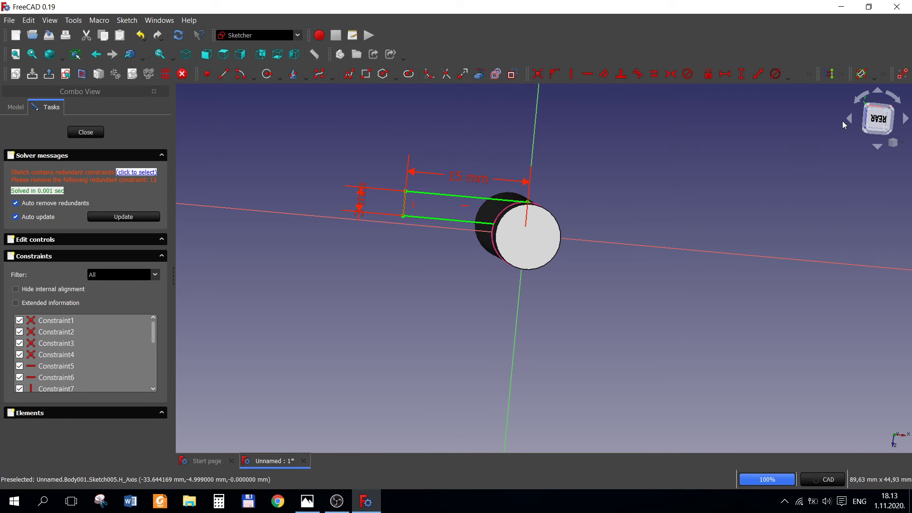
click(877, 120)
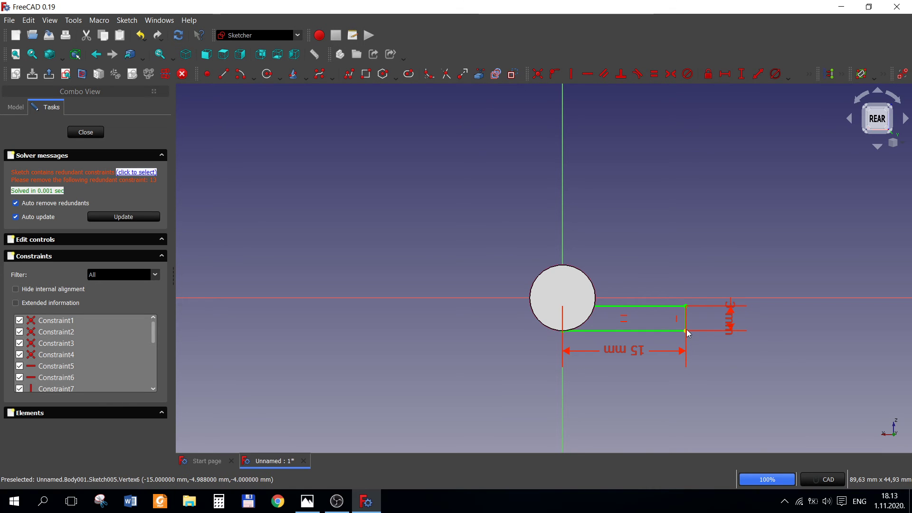
key(Escape)
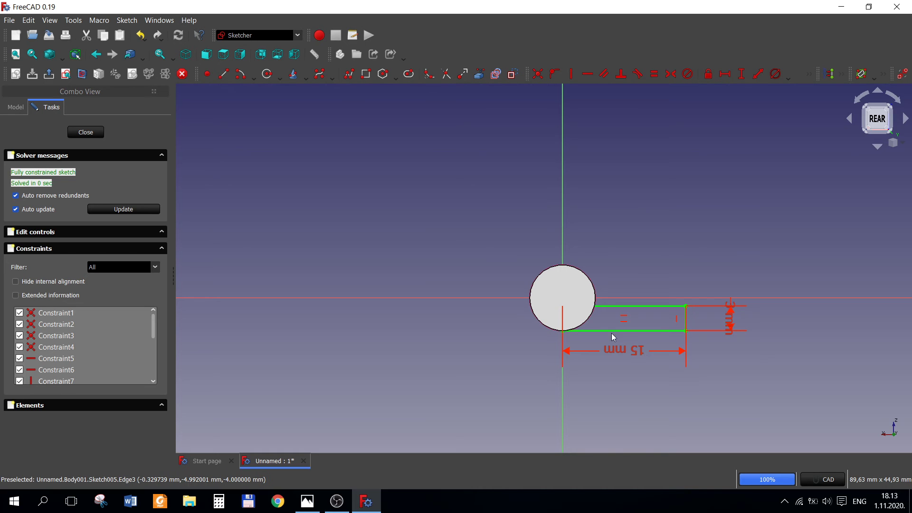
click(93, 138)
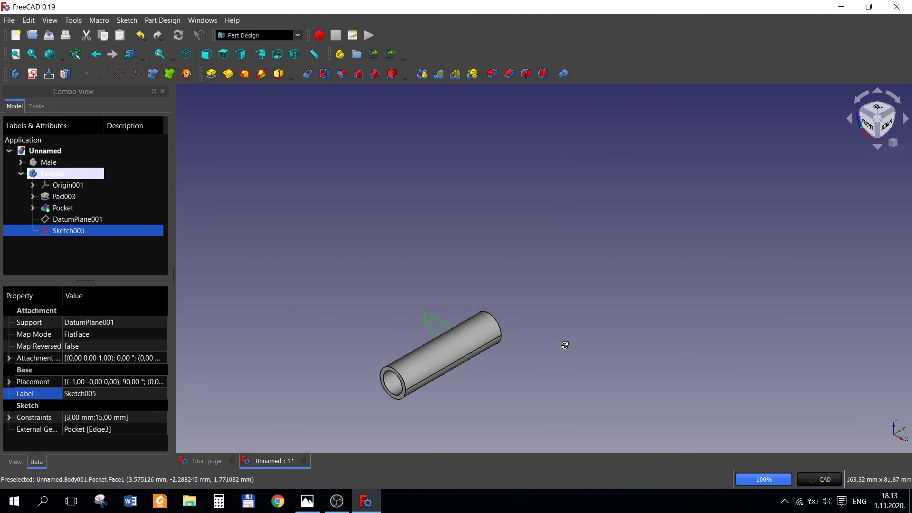
Pad Sketch005's rectangle 20 mm in the reversed direction as Pad004
mouse_move(563, 342)
middle_down()
mouse_move(656, 326)
mouse_move(660, 281)
mouse_move(673, 299)
mouse_move(487, 305)
middle_up()
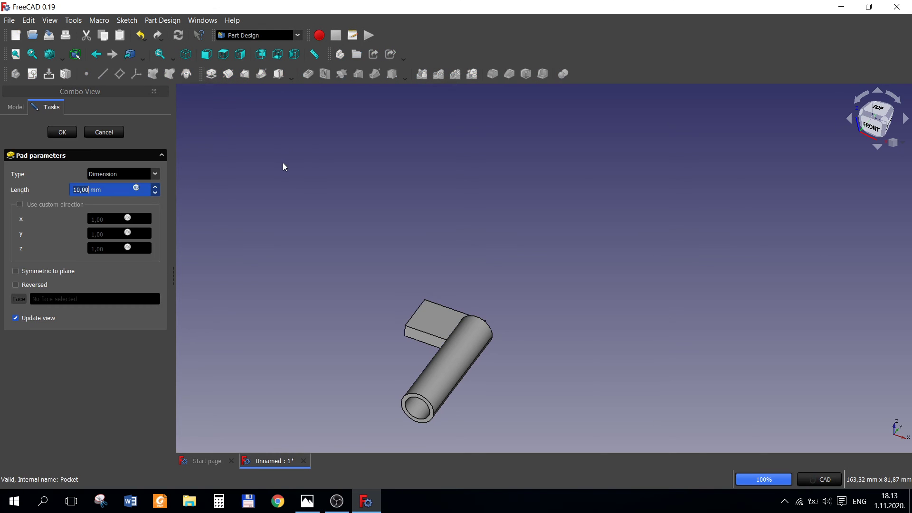
click(18, 285)
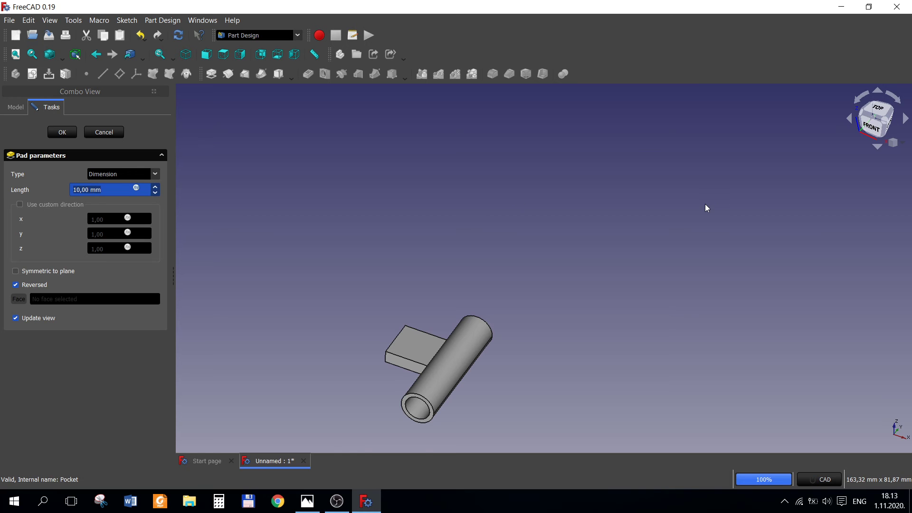
text(20)
click(54, 135)
mouse_move(522, 414)
middle_down()
mouse_move(575, 366)
mouse_move(558, 362)
mouse_move(578, 368)
mouse_move(494, 333)
middle_up()
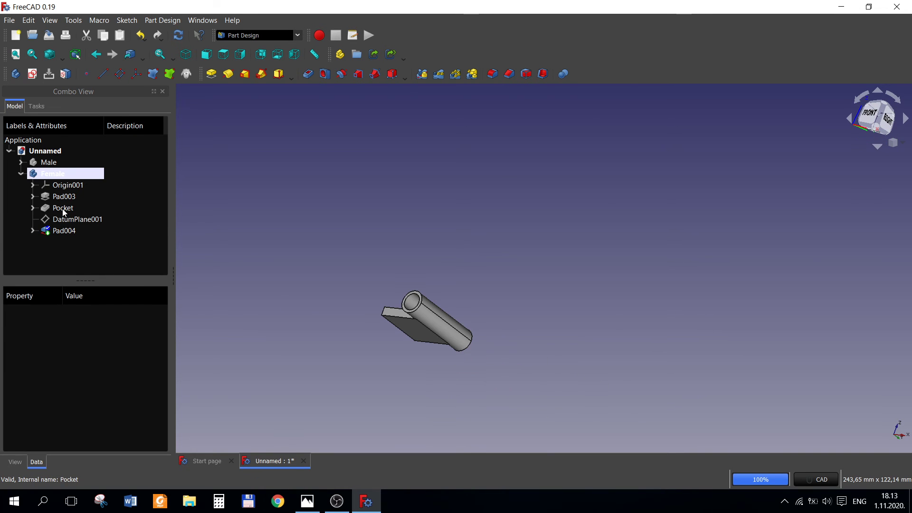
Delete the original Pocket from the female body and select Sketch004 for a new pocket
click(63, 207)
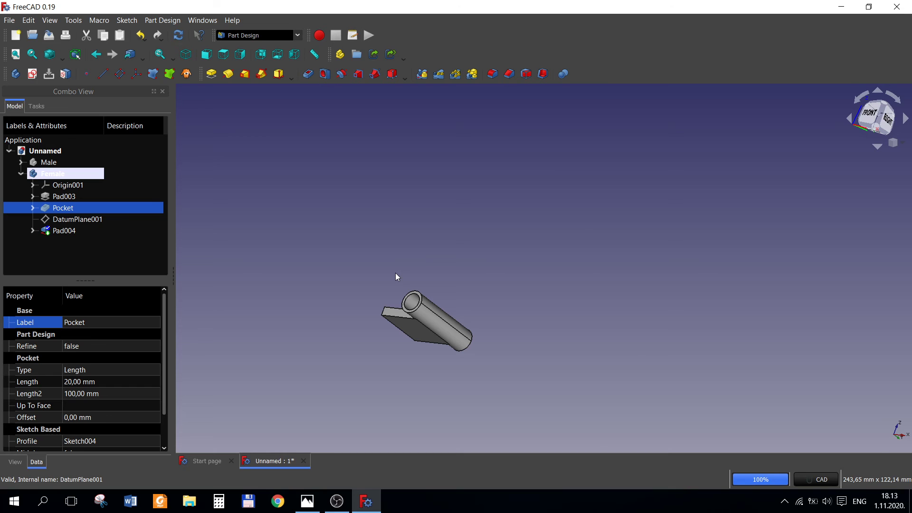
key(Delete)
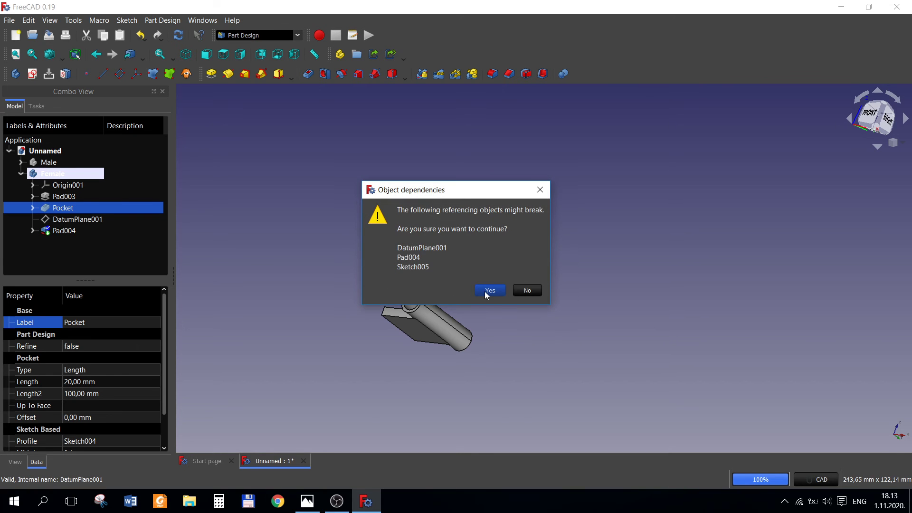
click(486, 292)
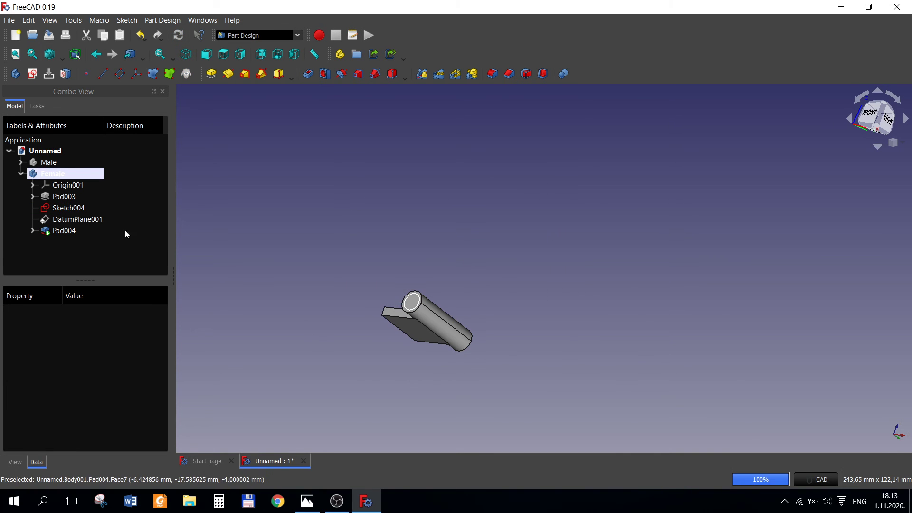
mouse_move(67, 208)
mouse_down()
mouse_move(64, 245)
mouse_move(61, 236)
mouse_up()
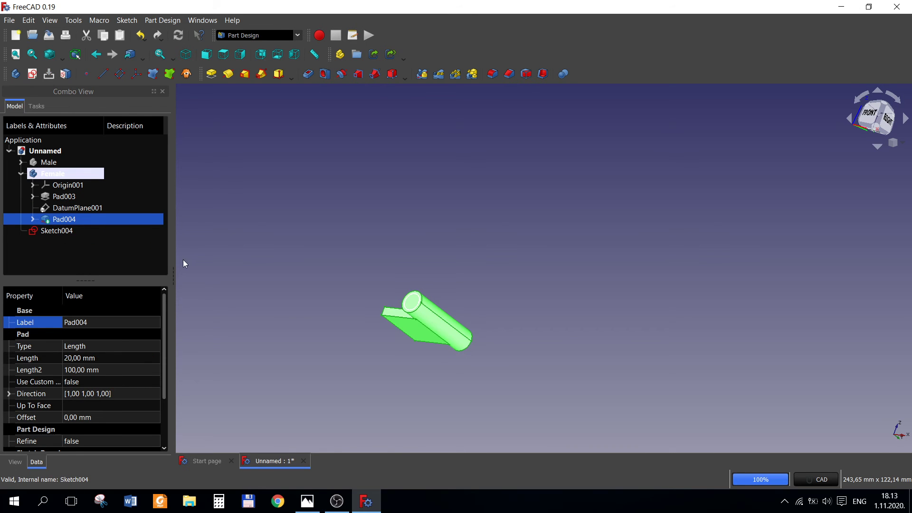
click(63, 232)
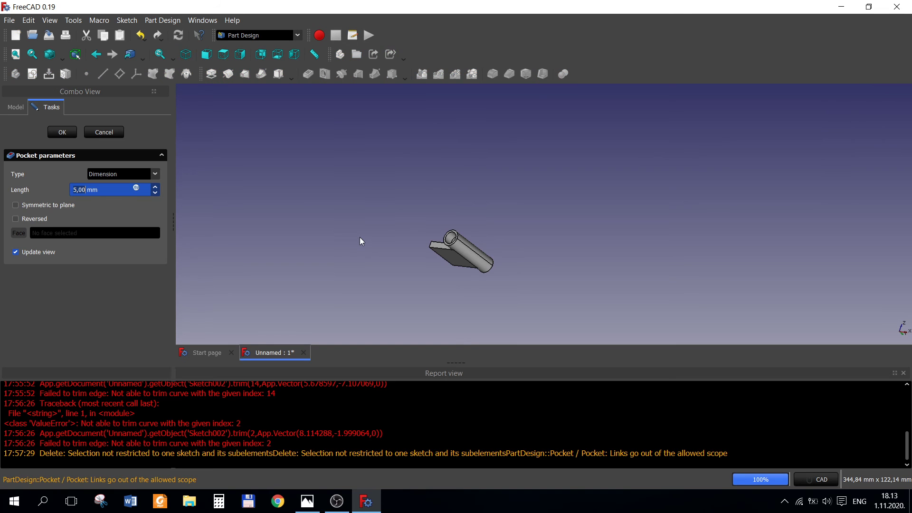
Set the new Sketch004 pocket to a 20 mm length and confirm it
text(2)
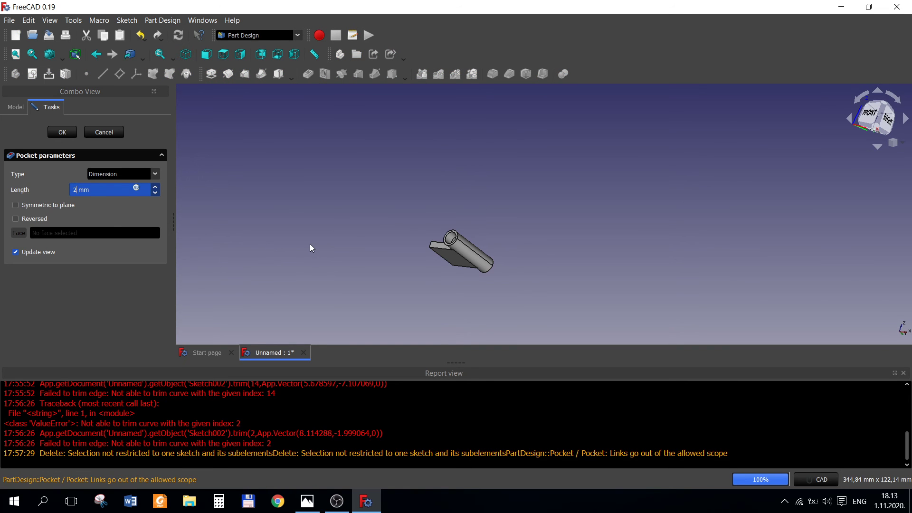
click(67, 136)
middle_drag(434, 290, 518, 314)
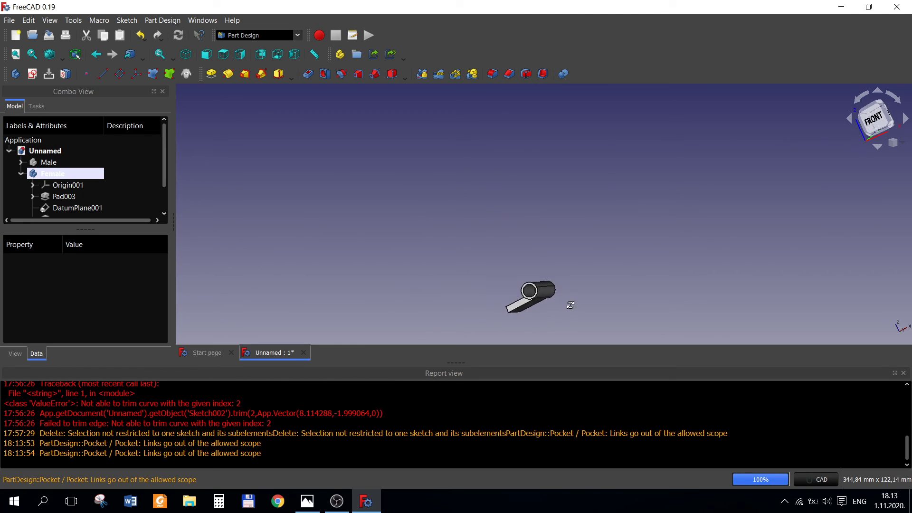
click(37, 110)
click(14, 106)
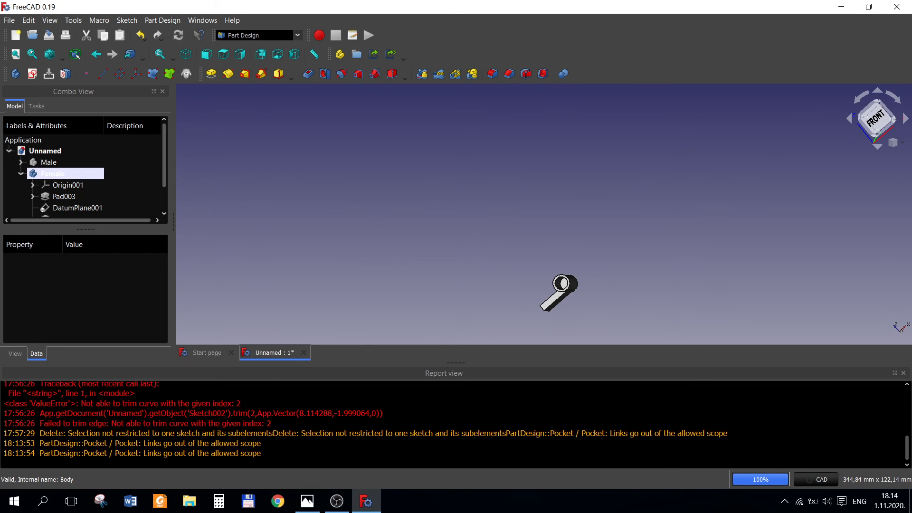
Close the Report view, orbit to a tilted top view and select the cylinder's end edge
click(903, 373)
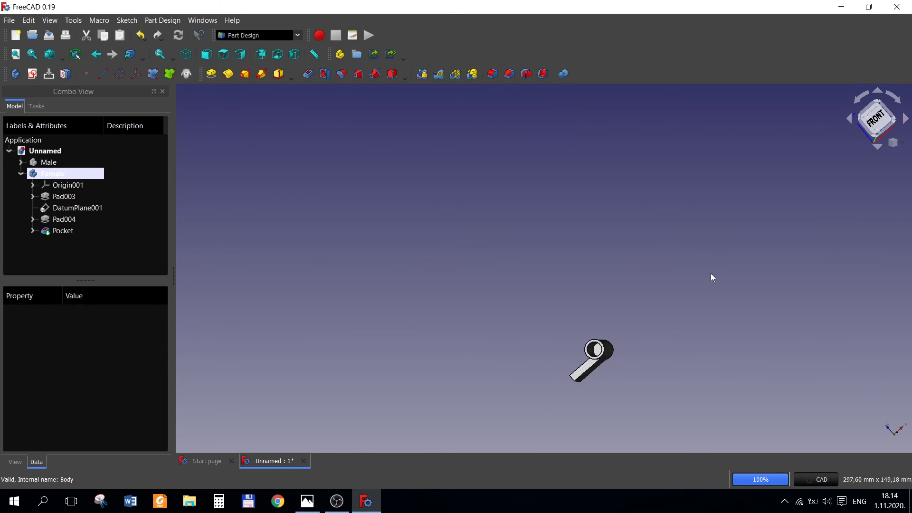
mouse_move(711, 277)
middle_down()
mouse_move(688, 321)
mouse_move(692, 413)
mouse_move(635, 382)
mouse_move(591, 400)
mouse_move(462, 378)
mouse_move(397, 350)
mouse_move(474, 350)
middle_up()
scroll(483, 335, up, 2)
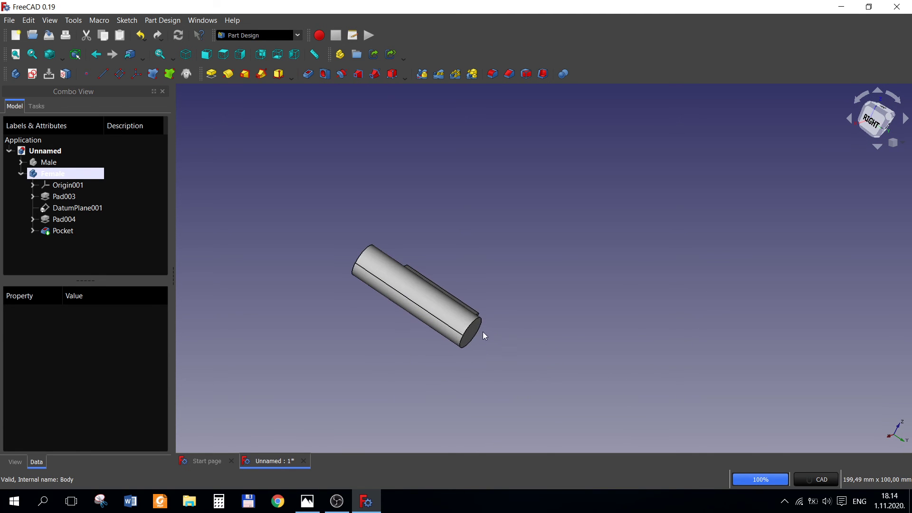
click(480, 328)
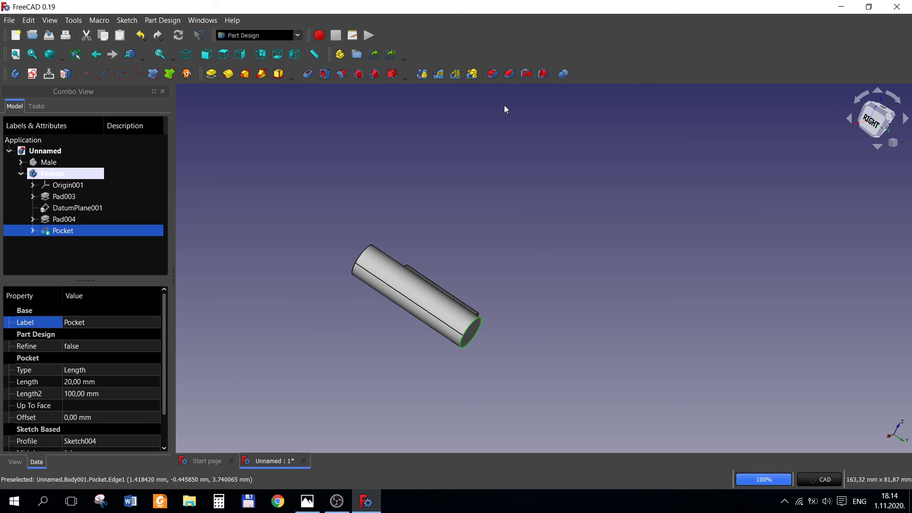
click(493, 74)
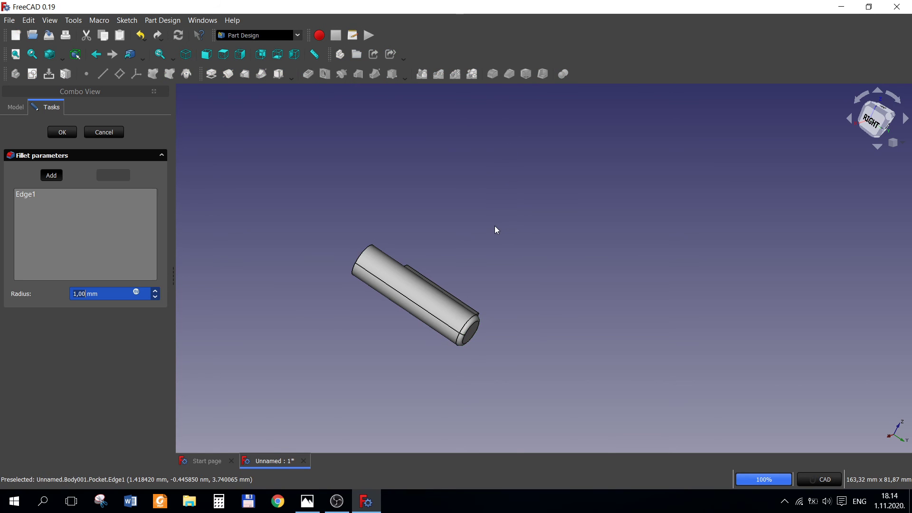
Give Fillet003 a 2 mm radius on the tube's end edge, then collapse and select the Female body
text(2)
key(Return)
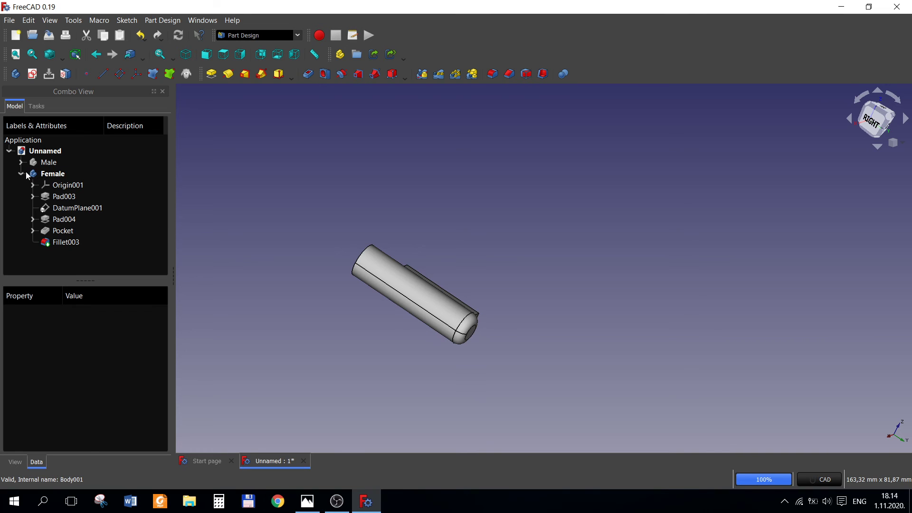
click(21, 174)
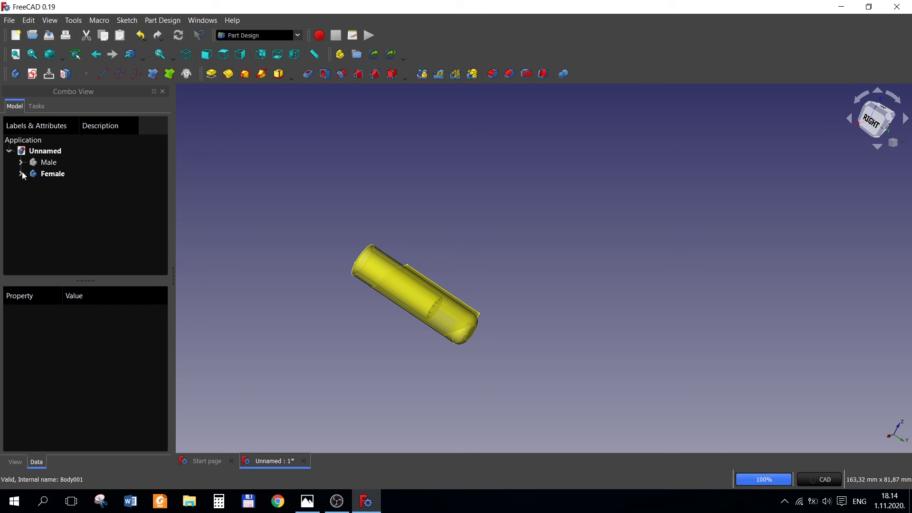
click(61, 174)
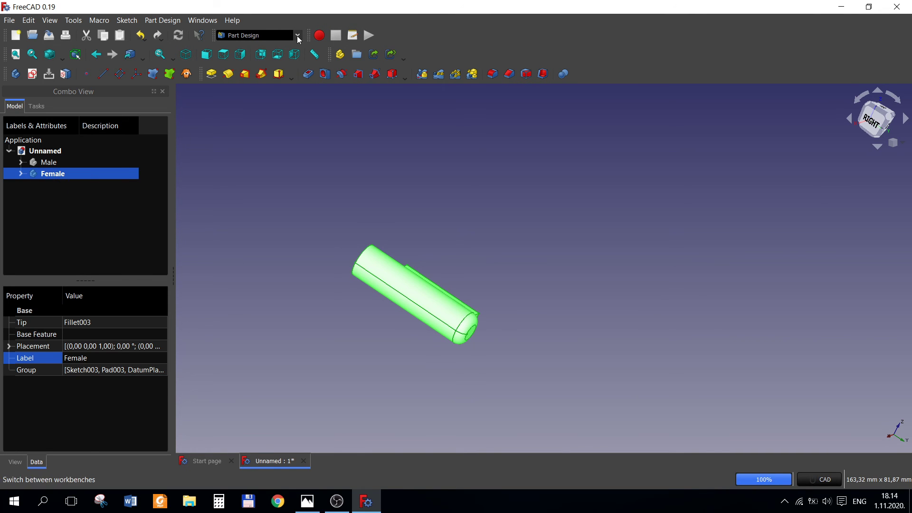
Switch to the Assembly 3 workbench and create a new assembly
click(297, 36)
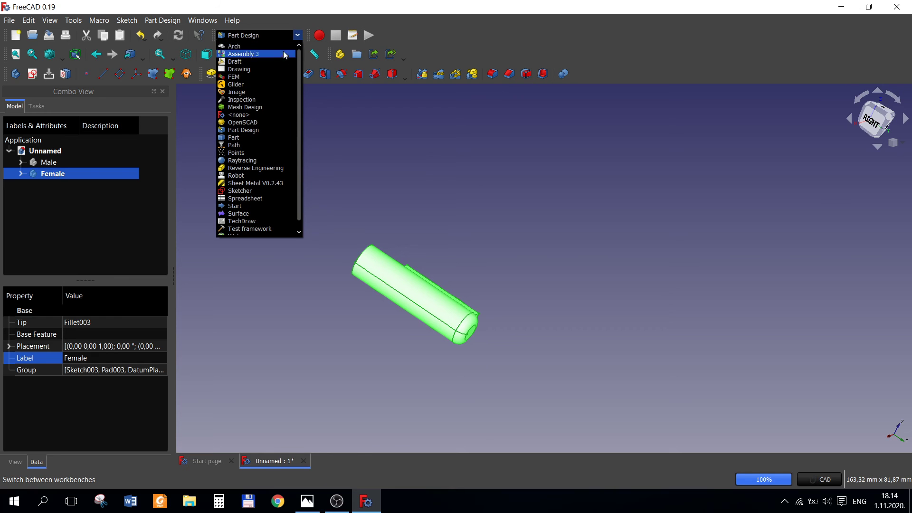
click(243, 53)
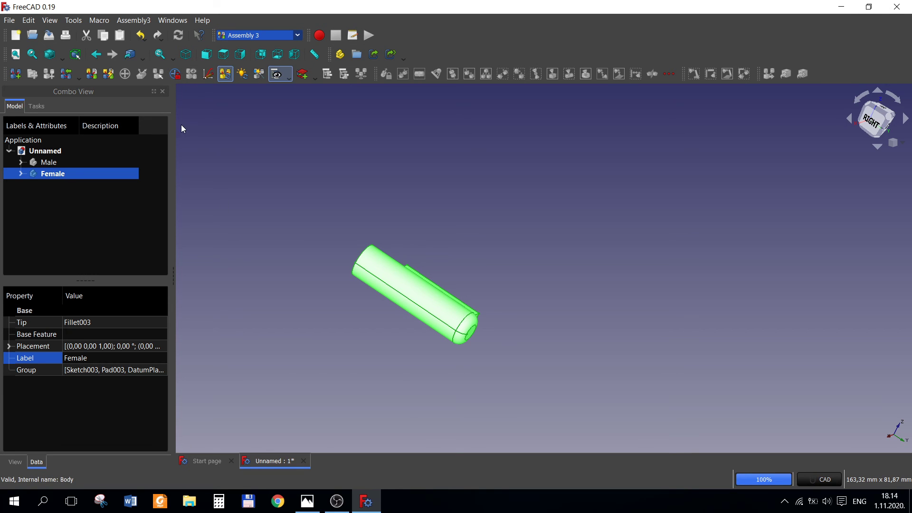
click(212, 157)
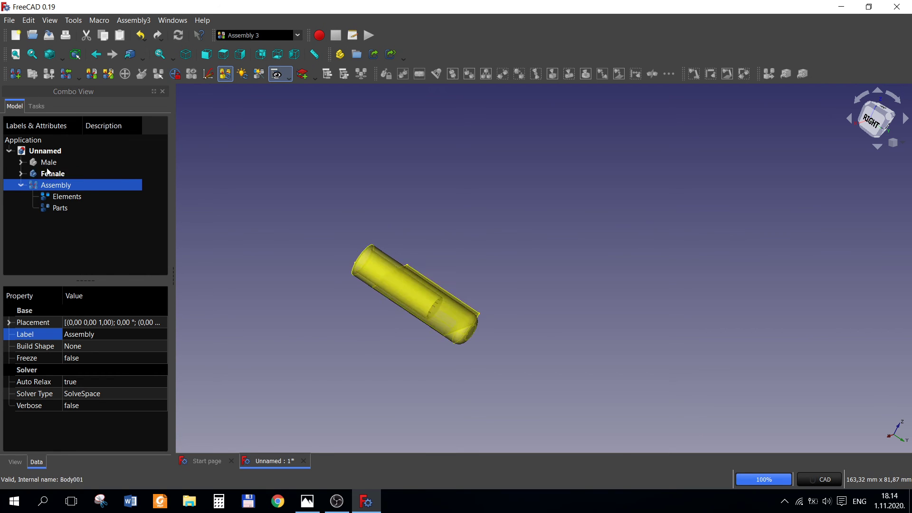
Add the Male and Female bodies to the assembly's Parts and select Male
drag(48, 162, 61, 210)
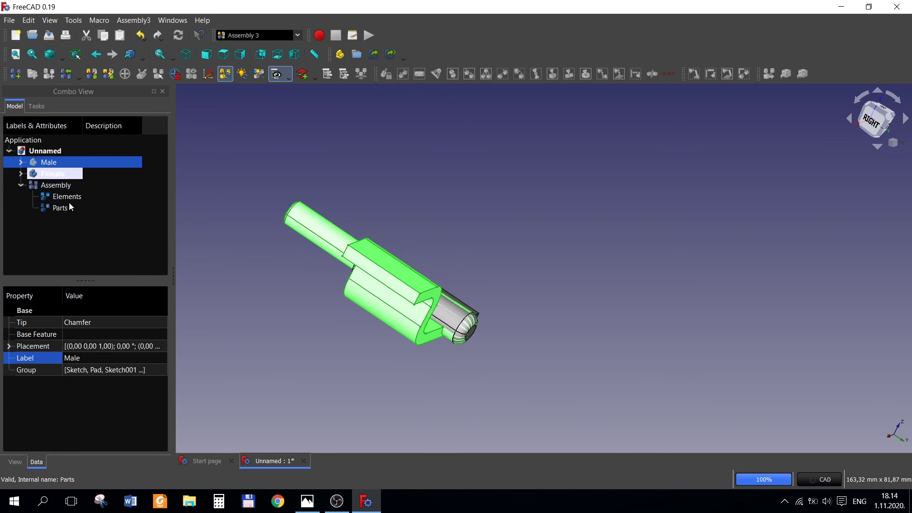
drag(49, 161, 59, 195)
click(34, 185)
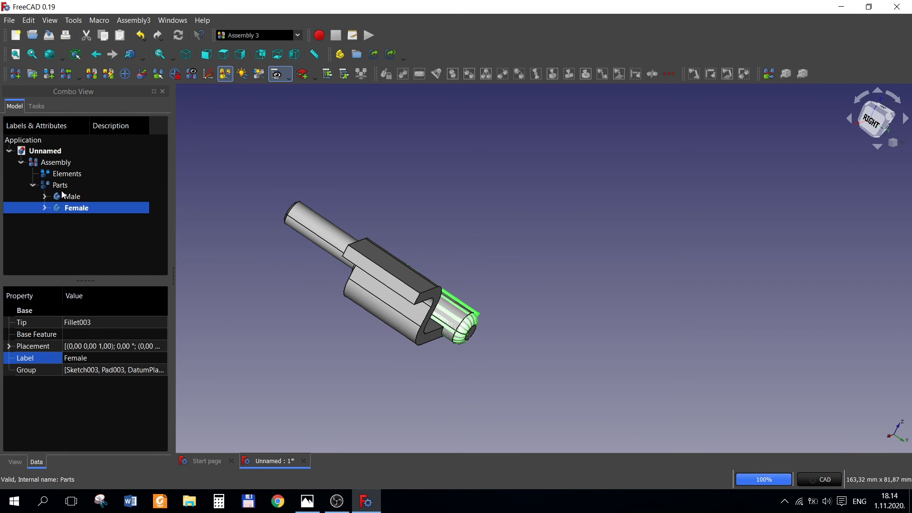
click(66, 196)
Slide the Male part along its axis away from the Female part
click(144, 75)
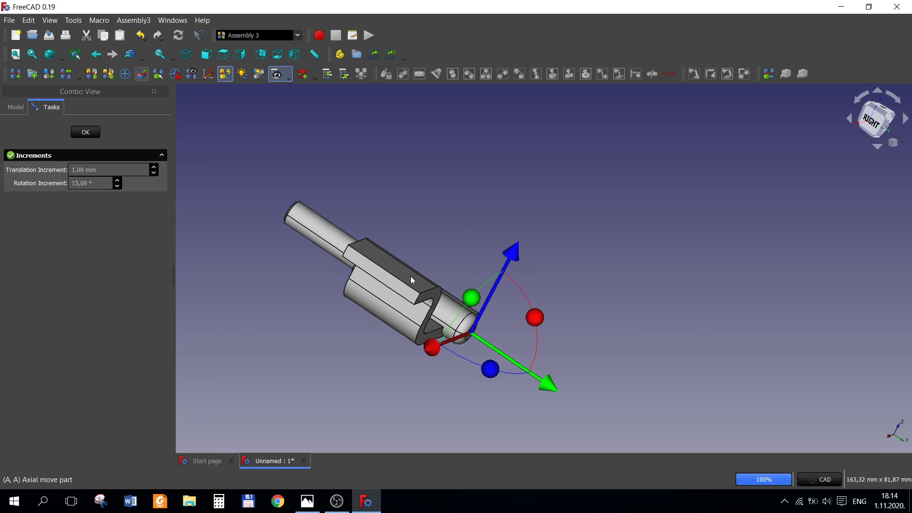
mouse_move(548, 390)
mouse_down()
mouse_move(779, 494)
mouse_move(314, 238)
mouse_up()
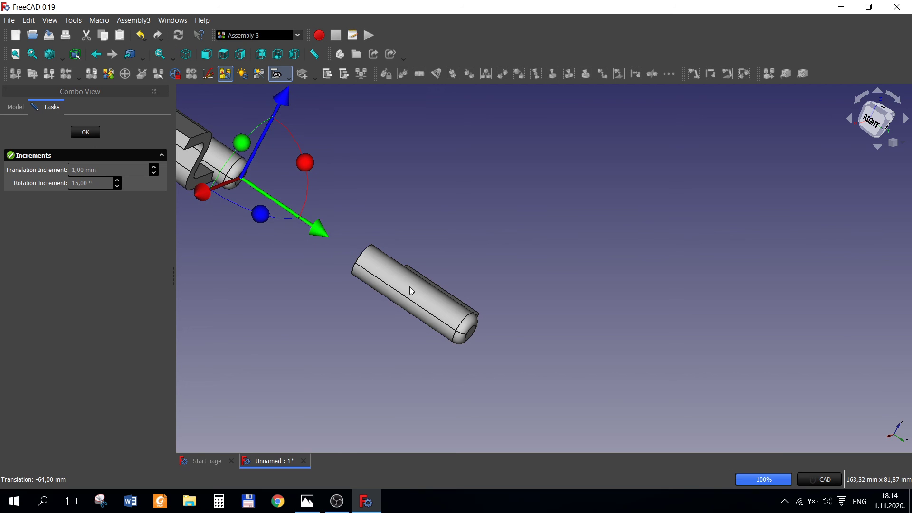
scroll(413, 294, down, 3)
click(86, 132)
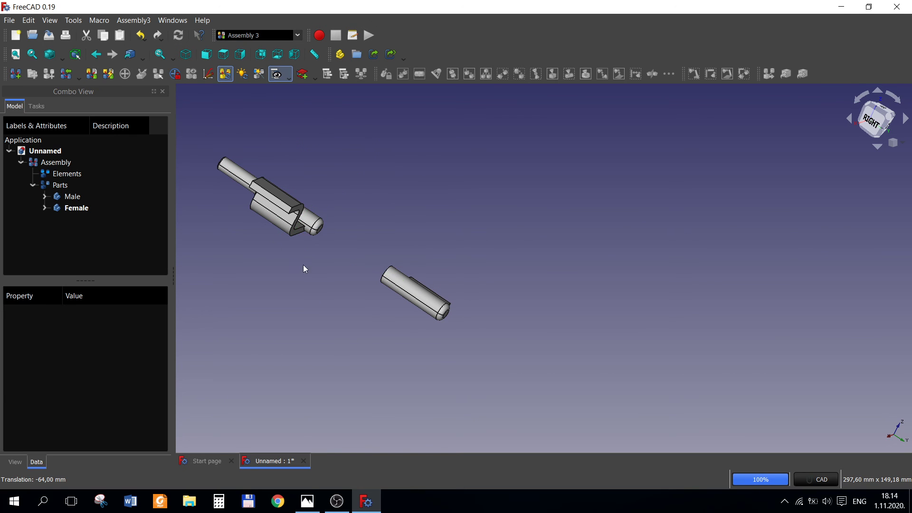
mouse_move(348, 315)
middle_down()
mouse_move(473, 381)
mouse_move(462, 395)
middle_up()
scroll(474, 386, up, 2)
scroll(472, 400, down, 3)
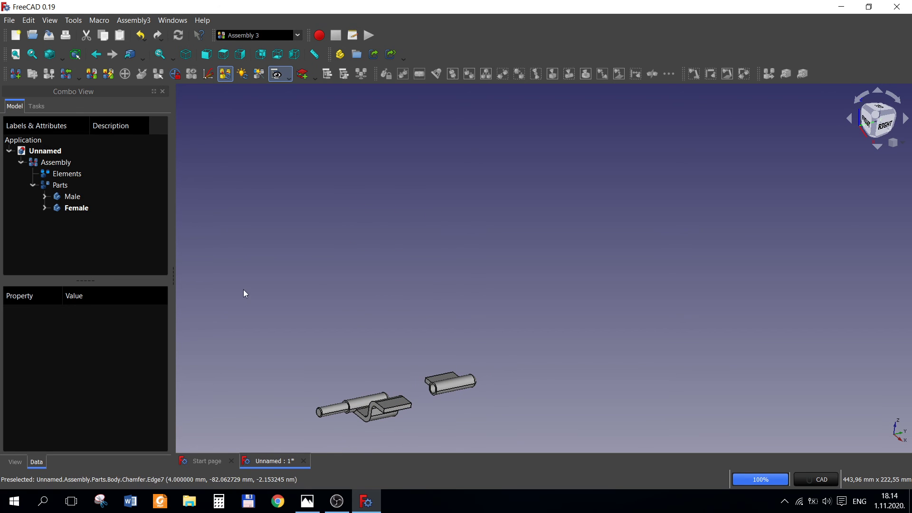
Move the Male part again by 179 mm along the axis
click(69, 197)
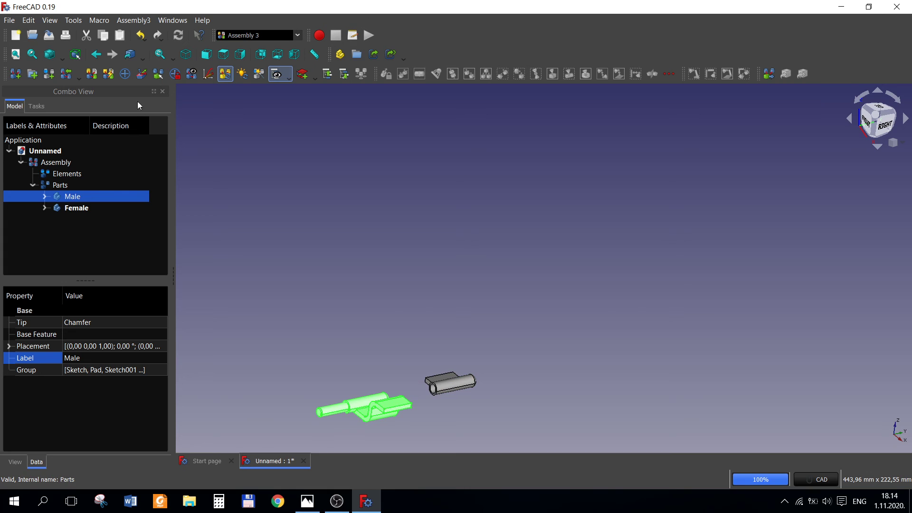
click(142, 75)
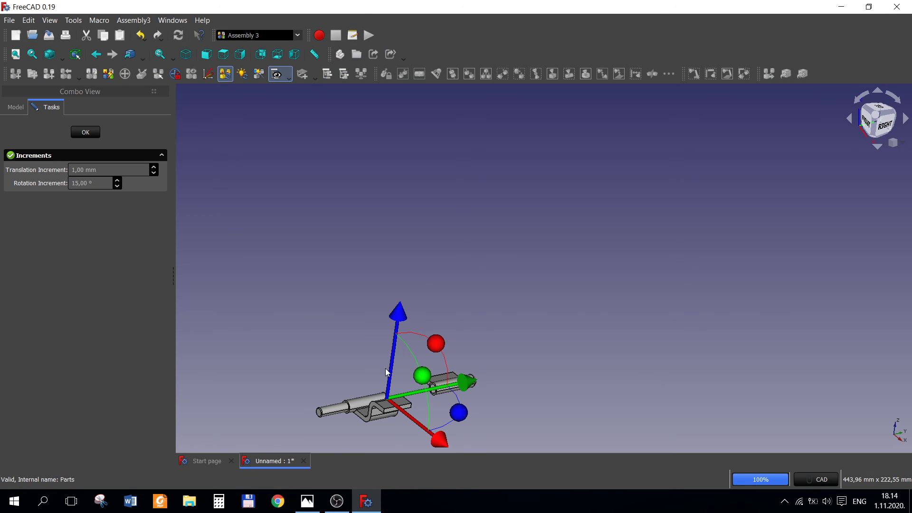
drag(471, 387, 715, 325)
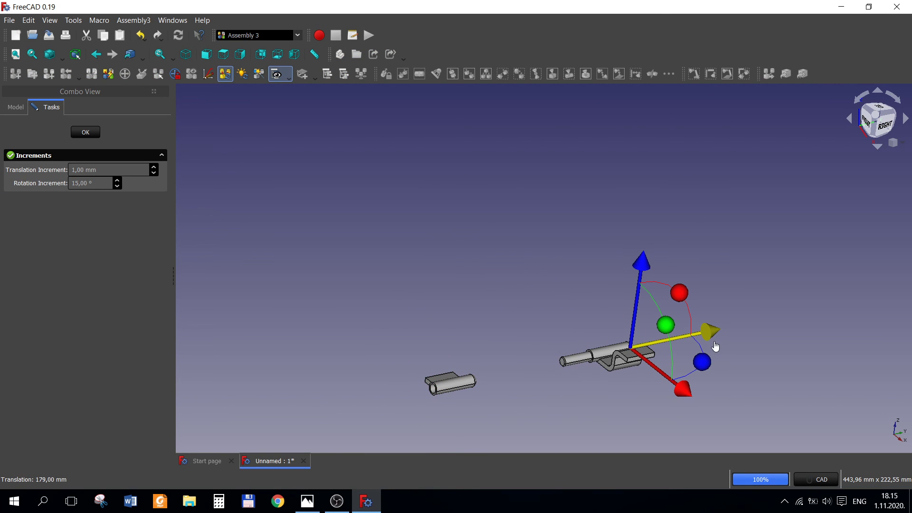
click(88, 133)
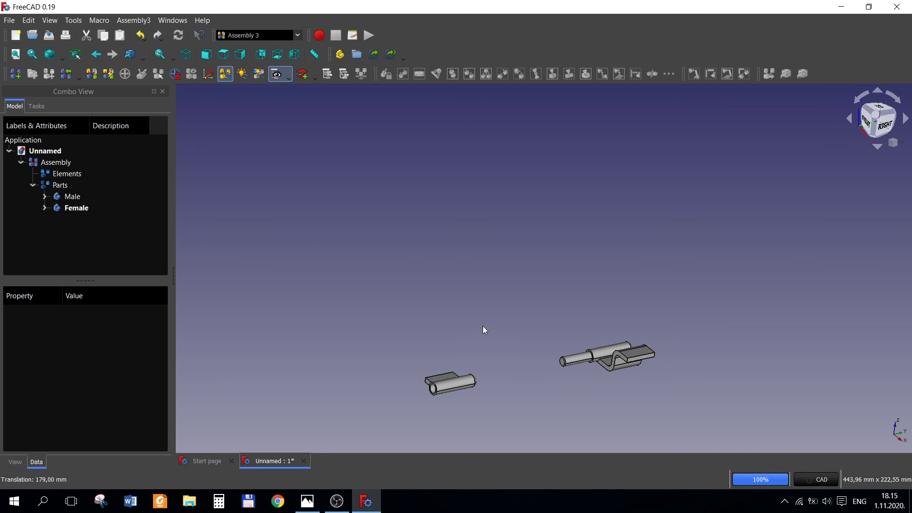
Expand the Parts group and select the Female part
click(457, 390)
click(35, 174)
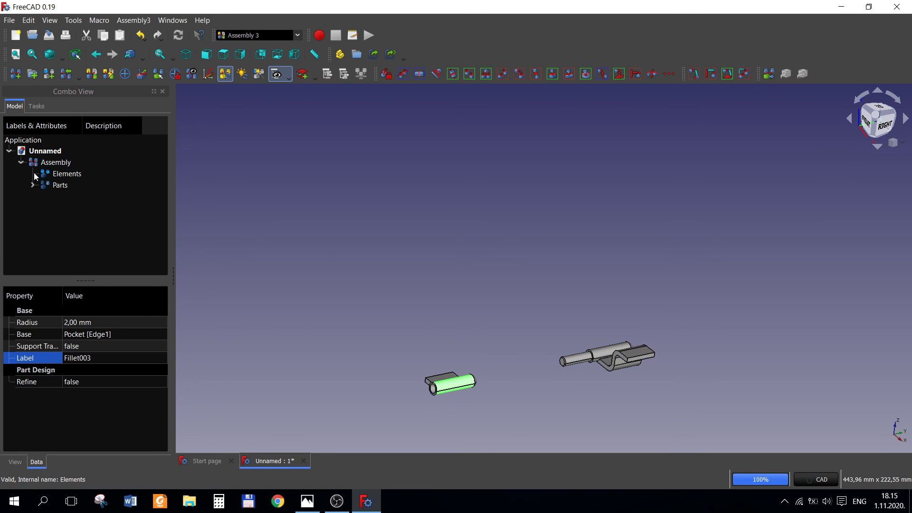
click(33, 185)
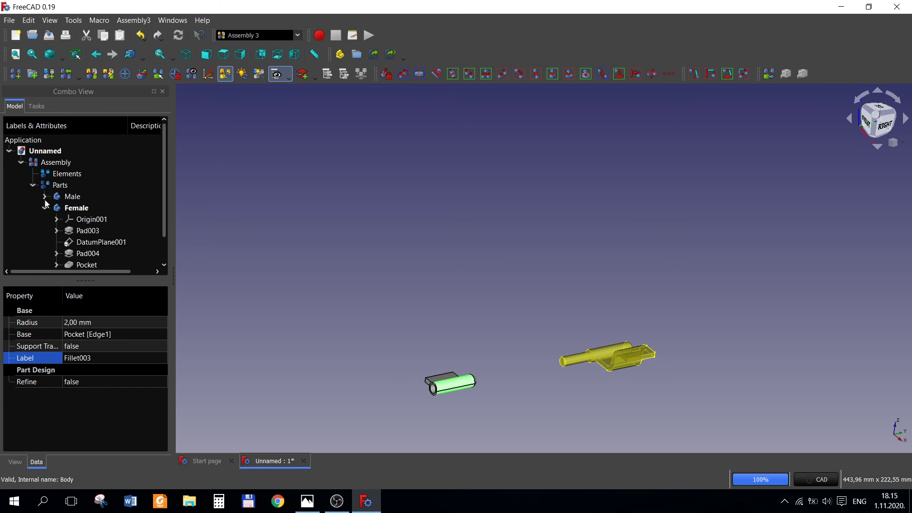
click(45, 208)
click(75, 198)
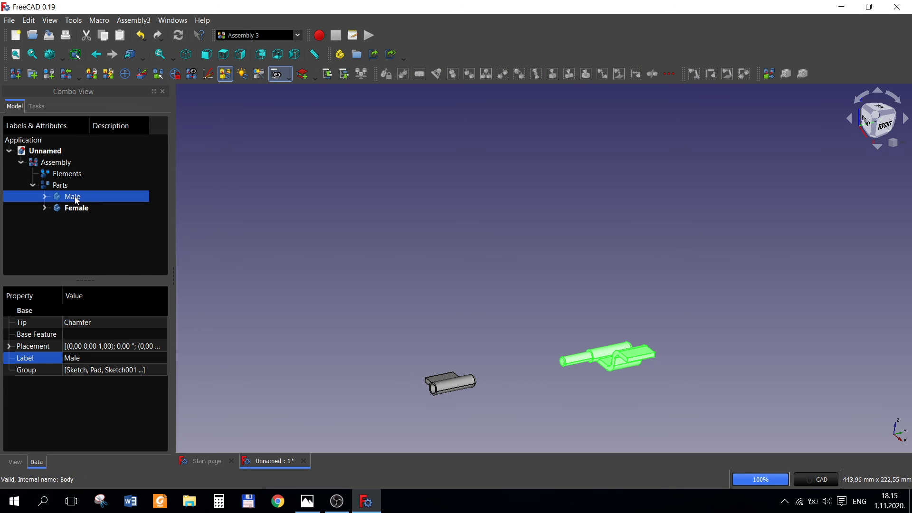
click(81, 212)
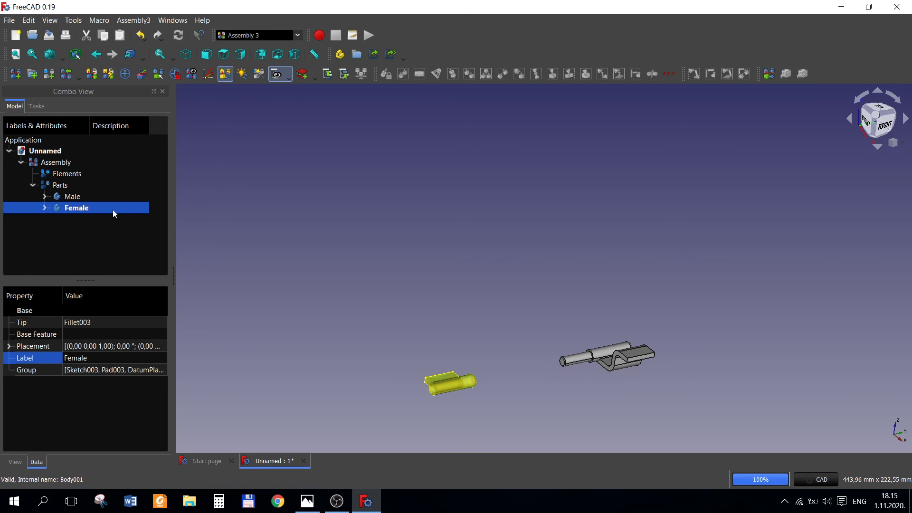
Rotate the Female part about two axes until its barrel lines up with the Male pin
click(145, 76)
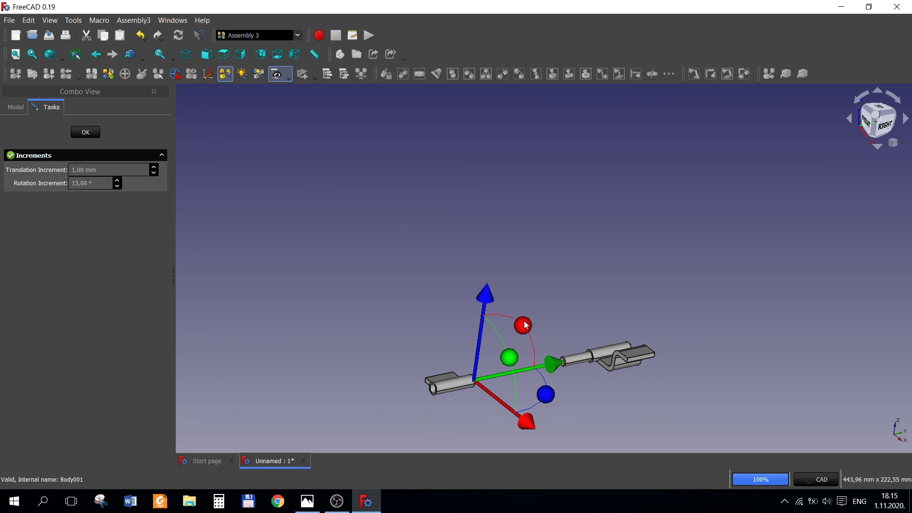
drag(525, 324, 534, 459)
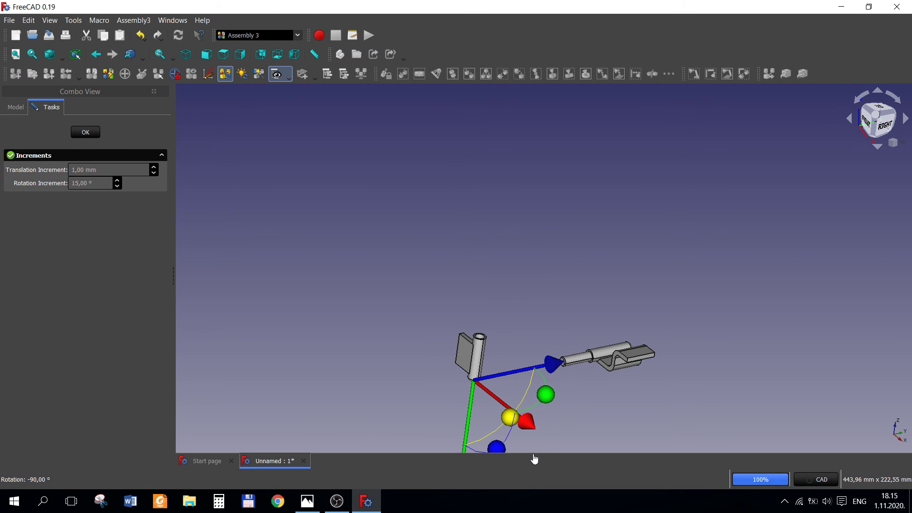
drag(547, 508, 557, 485)
mouse_move(543, 404)
mouse_down()
mouse_move(449, 439)
mouse_move(509, 450)
mouse_move(416, 404)
mouse_up()
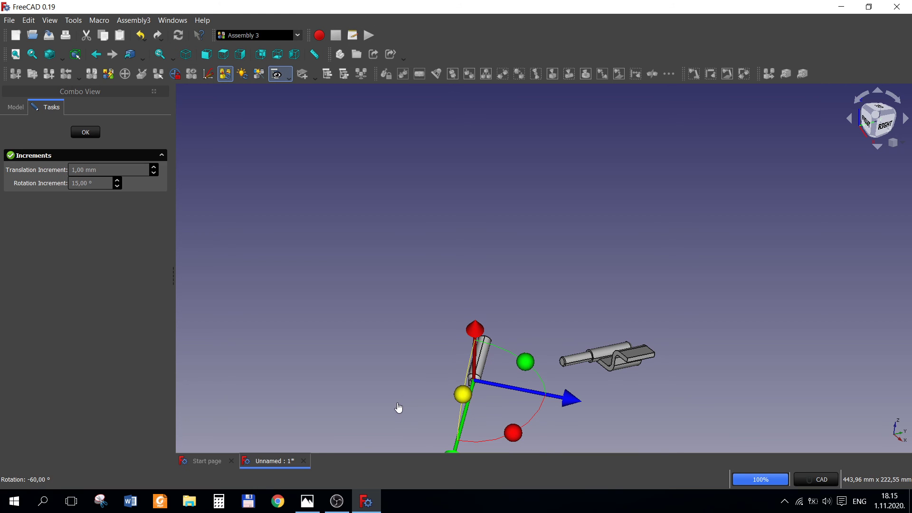
drag(525, 362, 574, 405)
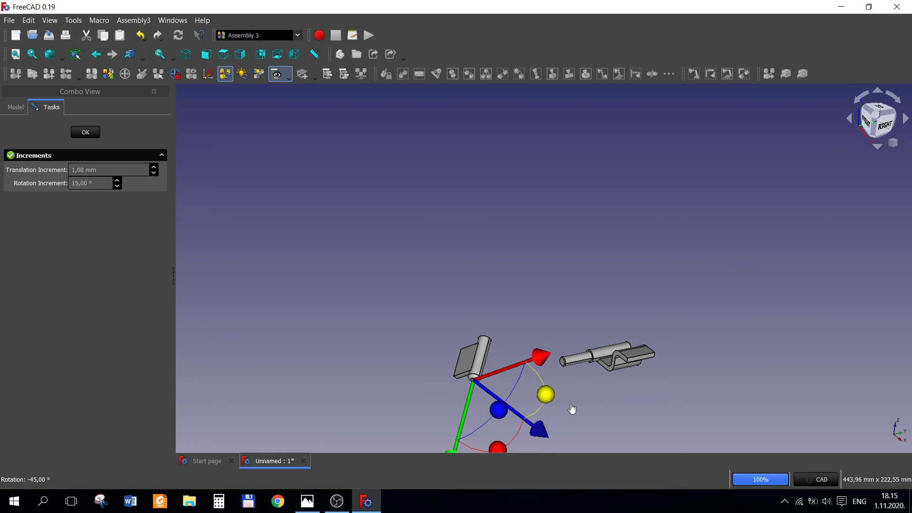
drag(498, 409, 444, 418)
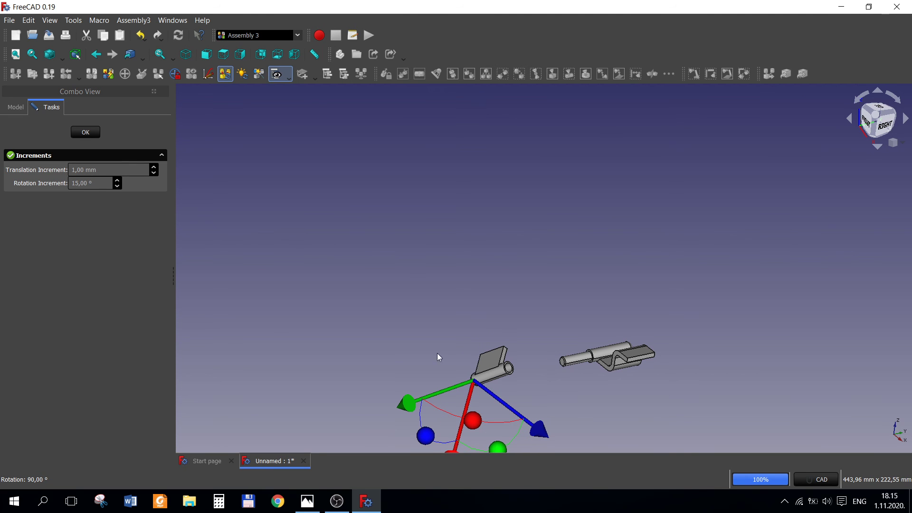
click(86, 132)
scroll(579, 375, up, 2)
scroll(573, 376, up, 3)
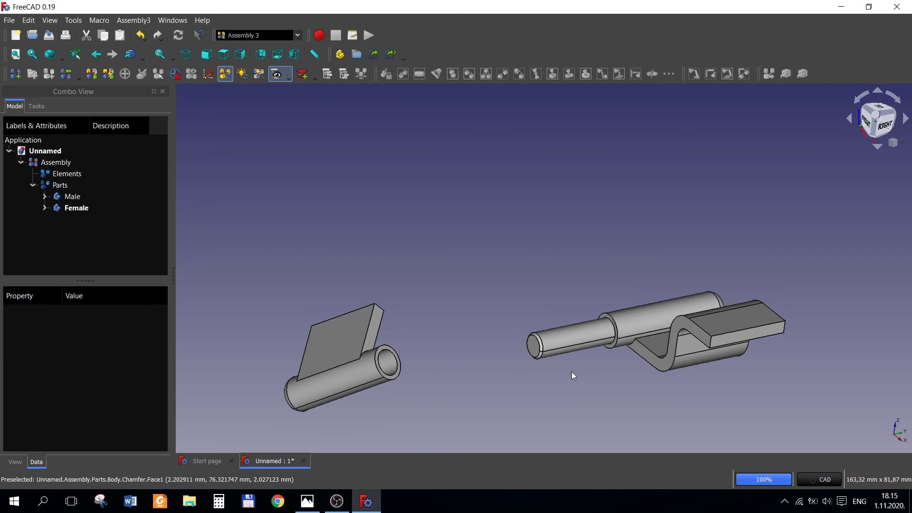
Add an AxialAlignment constraint between the Female barrel end face and the Male pin face
click(387, 363)
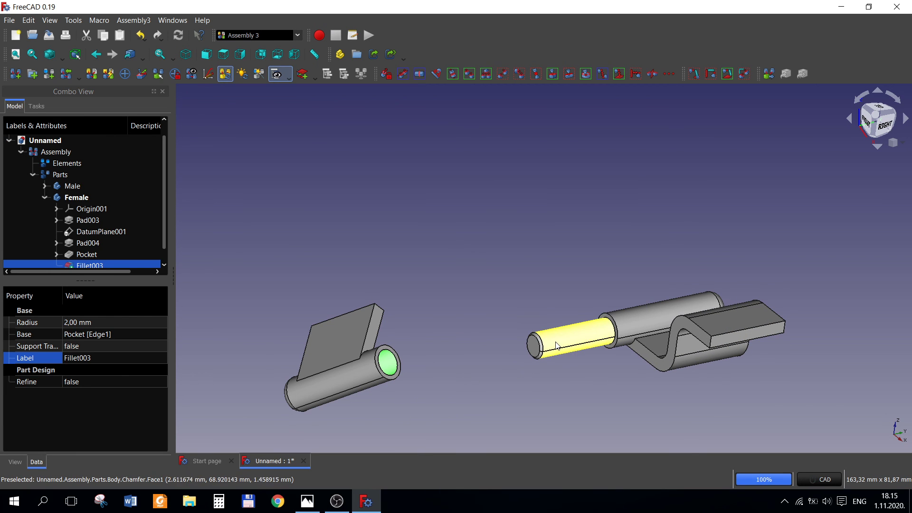
click(570, 344)
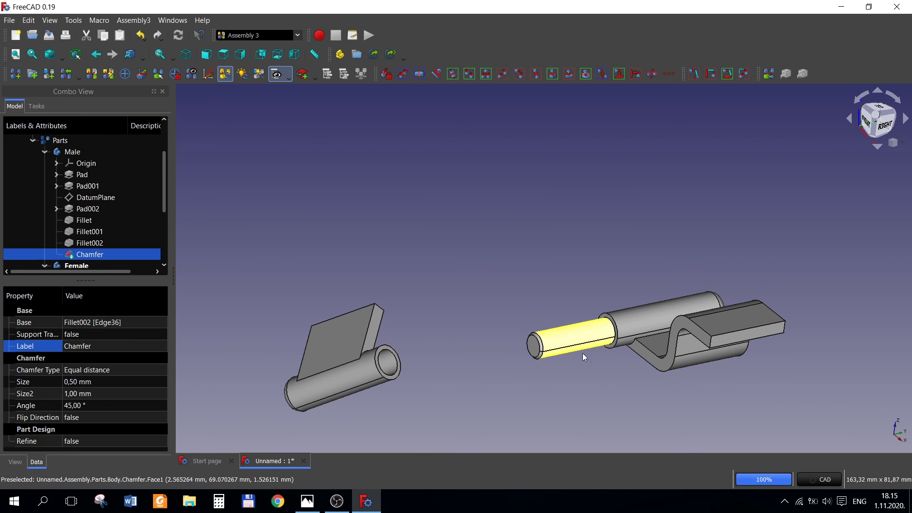
ctrl+click(388, 364)
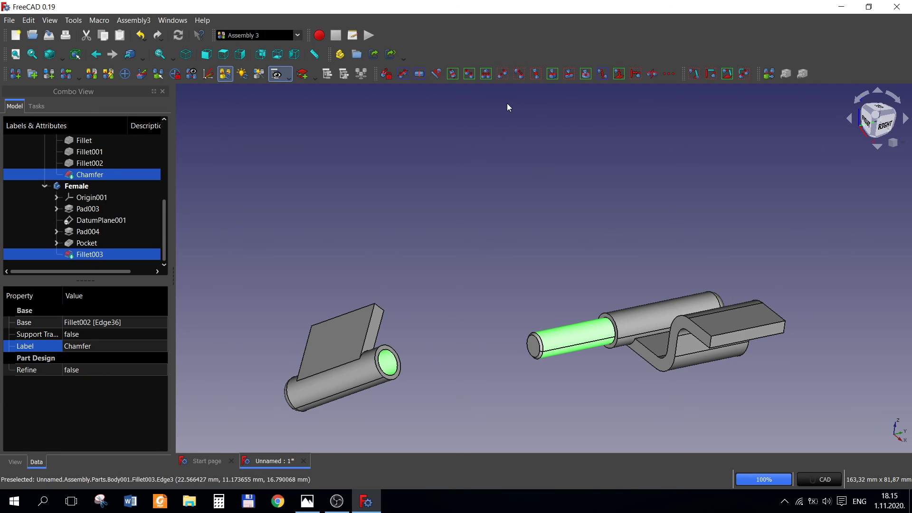
click(453, 74)
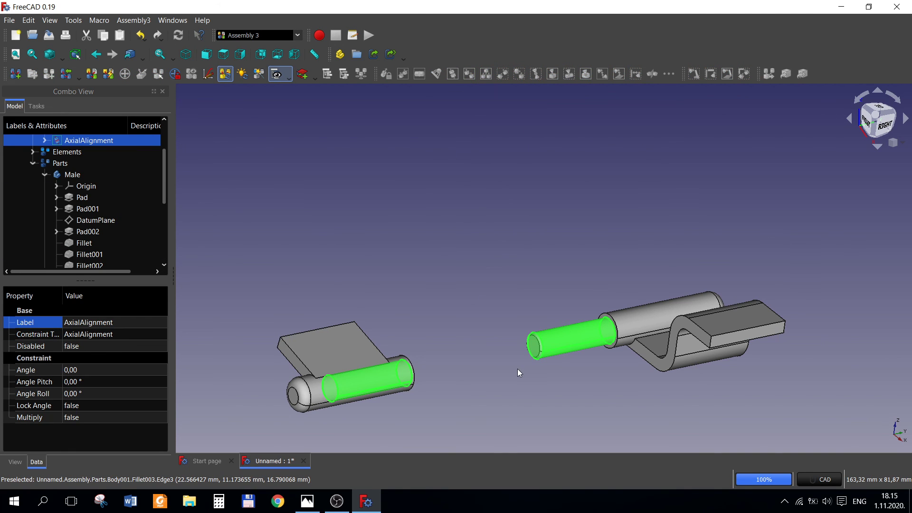
middle_drag(497, 384, 449, 377)
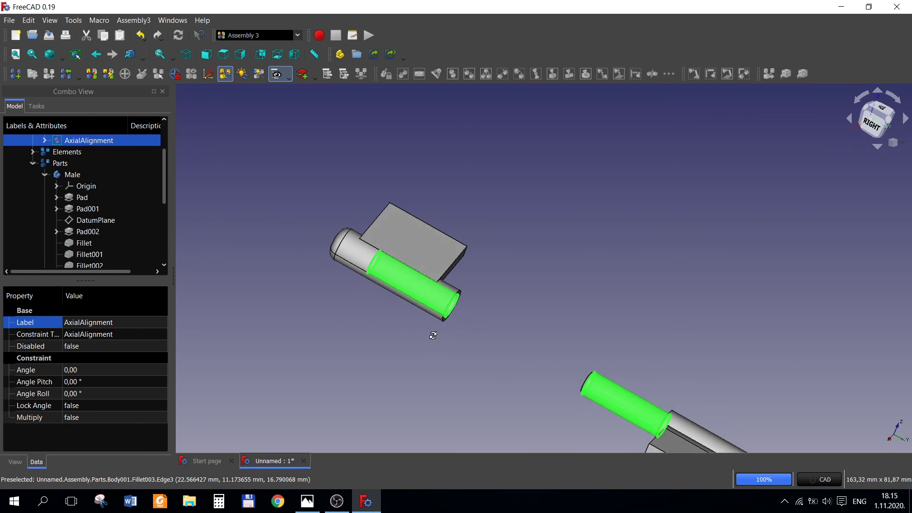
middle_drag(503, 359, 486, 328)
scroll(479, 328, up, 3)
scroll(446, 305, up, 2)
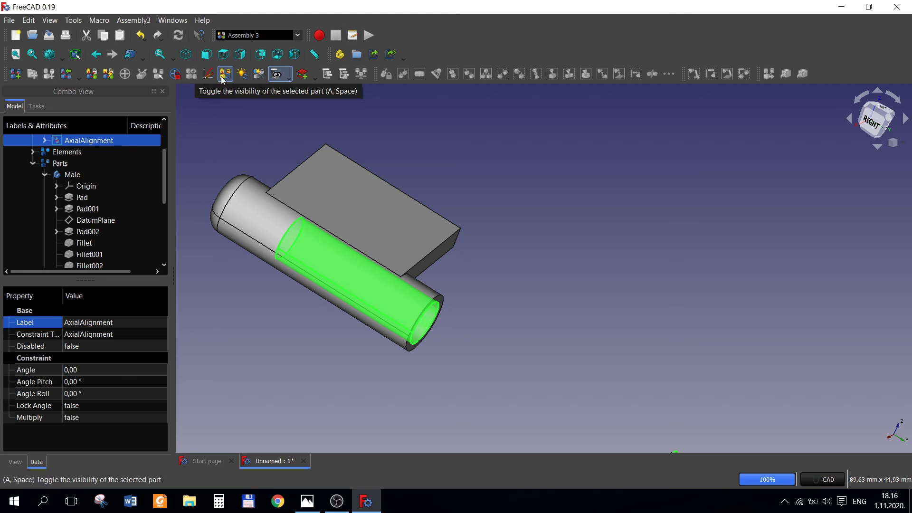
scroll(492, 352, down, 3)
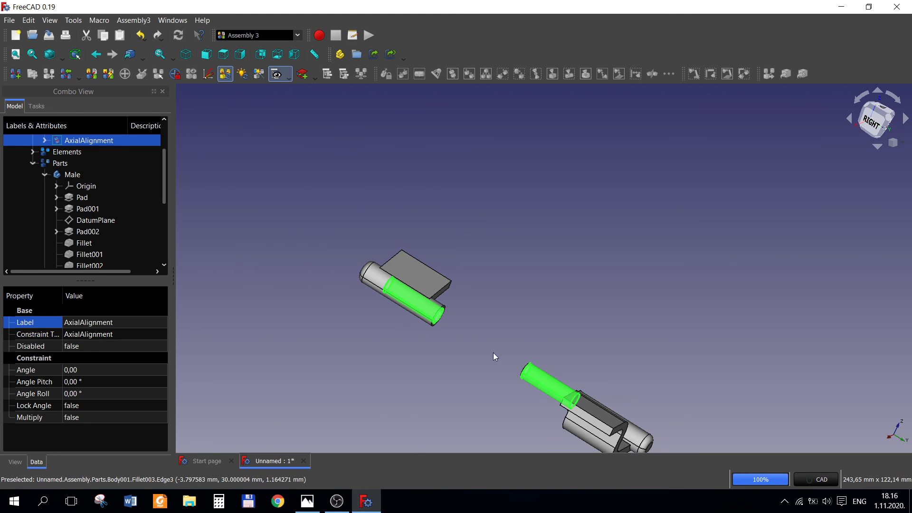
Select the Female barrel's ring end face and the Male pin's chamfer face
click(440, 336)
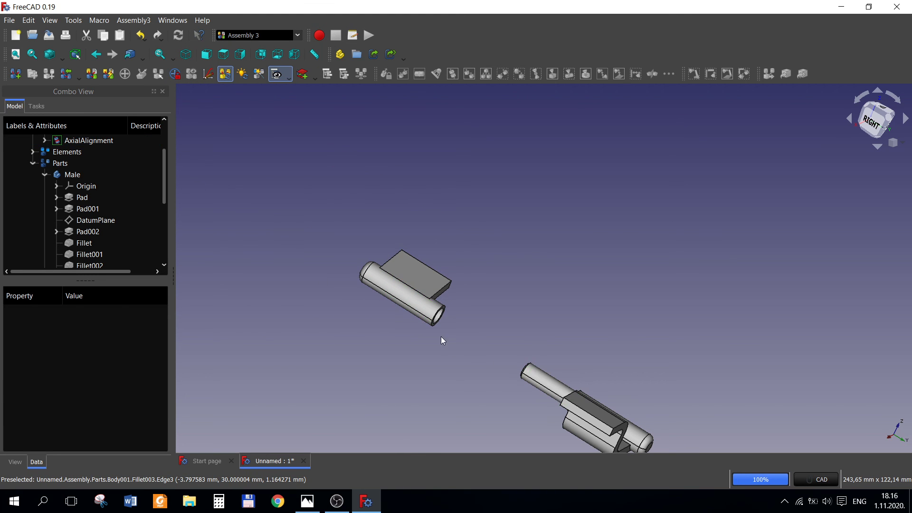
scroll(459, 335, up, 2)
scroll(459, 335, up, 3)
scroll(451, 295, up, 2)
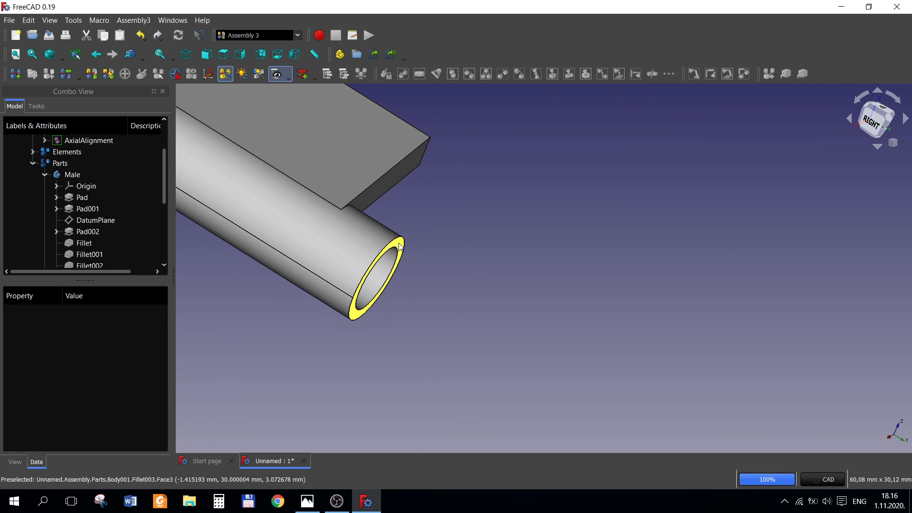
click(404, 253)
scroll(456, 274, down, 3)
scroll(491, 280, down, 3)
mouse_move(588, 321)
middle_down()
mouse_move(682, 336)
mouse_move(623, 334)
middle_up()
scroll(620, 312, up, 2)
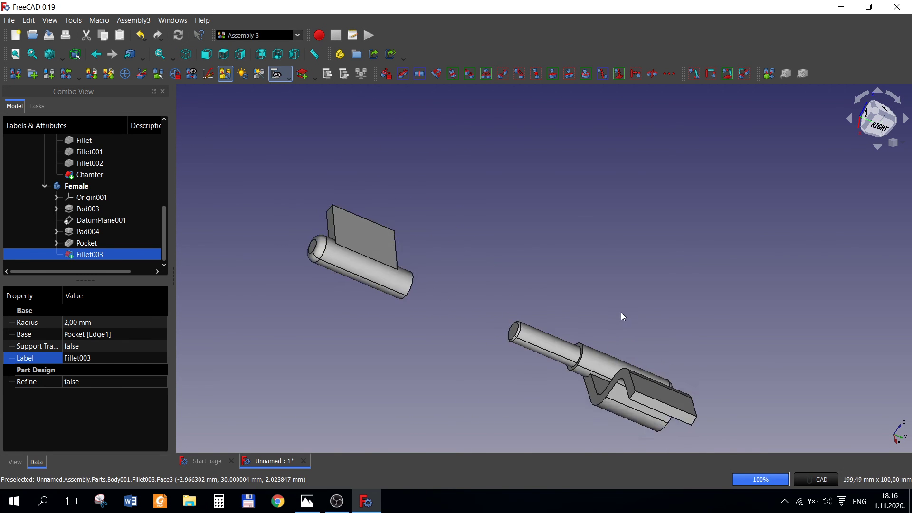
scroll(620, 311, up, 3)
scroll(605, 331, up, 1)
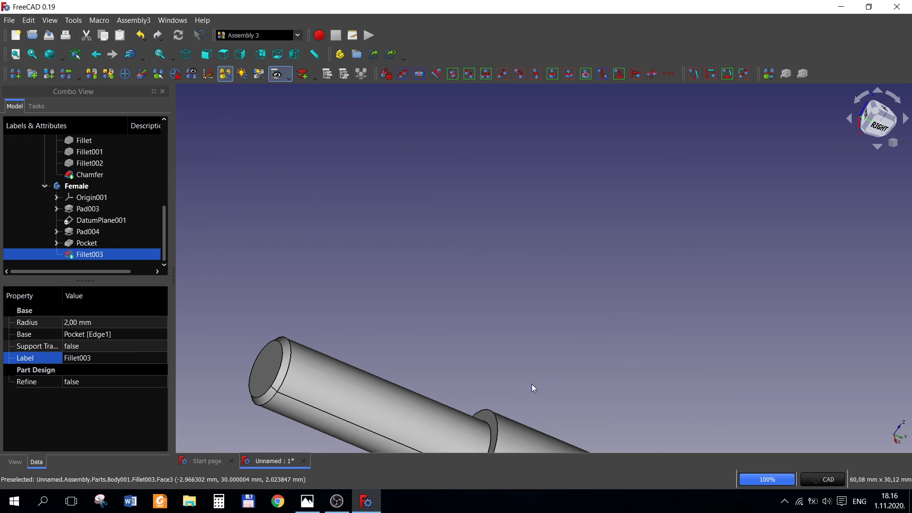
ctrl+click(490, 422)
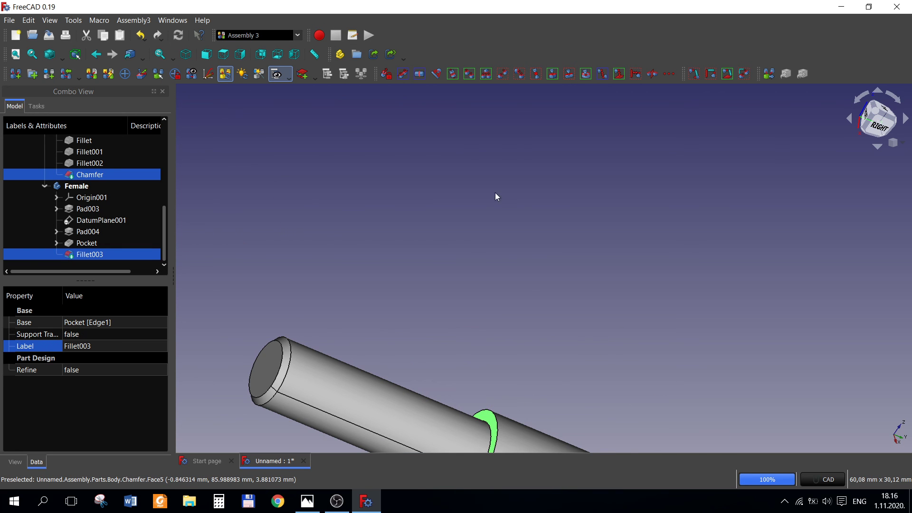
Add a PlaneCoincident constraint between the chamfer face and the barrel end face
click(420, 74)
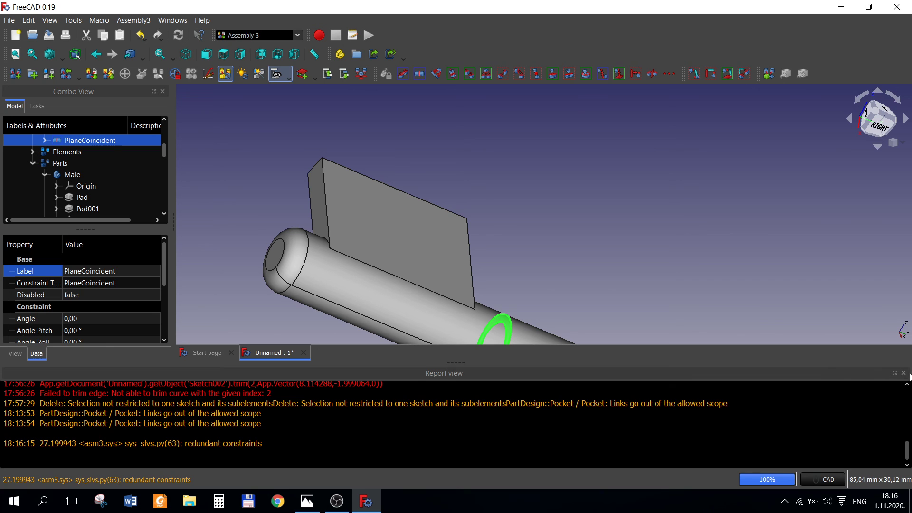
click(904, 374)
scroll(615, 347, down, 2)
scroll(616, 347, down, 2)
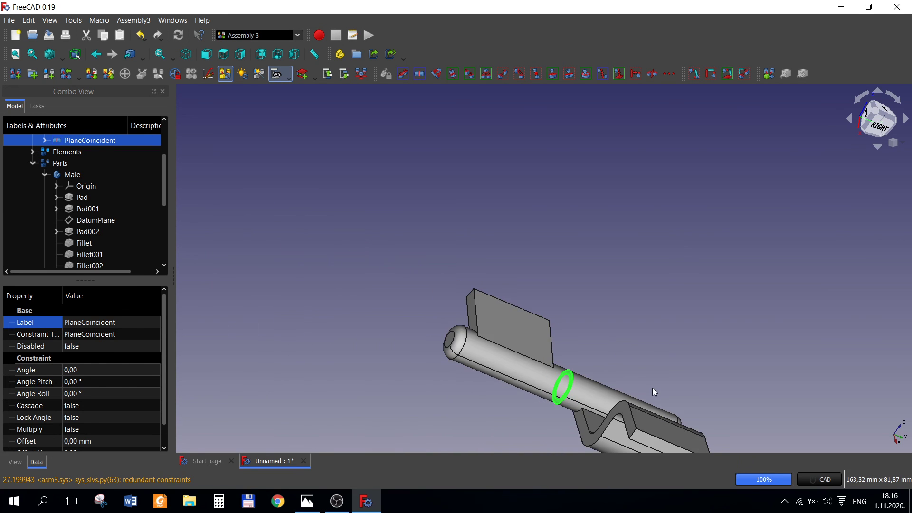
scroll(655, 384, down, 1)
mouse_move(670, 392)
middle_down()
mouse_move(757, 415)
mouse_move(748, 409)
middle_up()
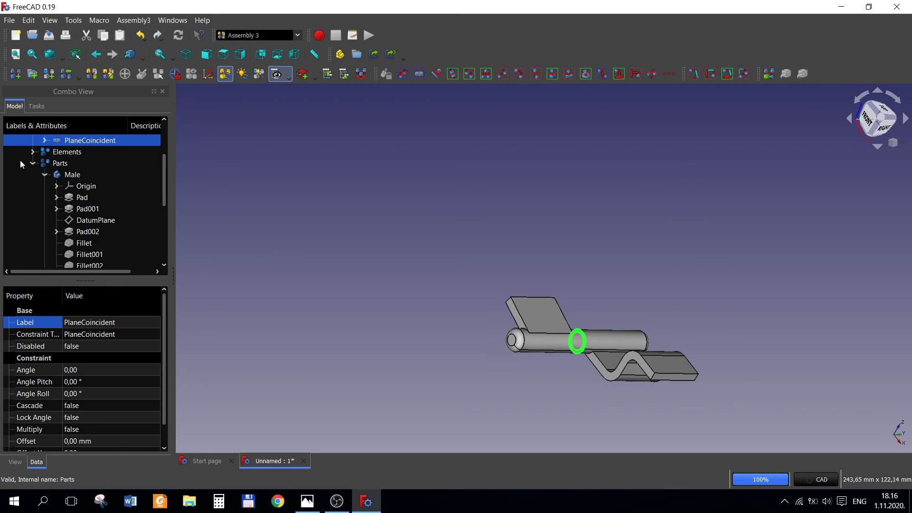
click(33, 163)
click(465, 285)
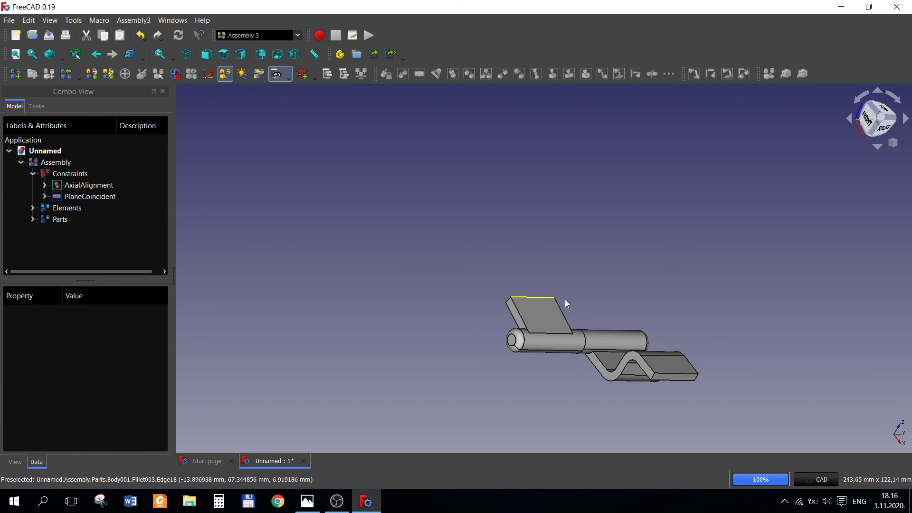
Select the Female body in the assembly's part tree
scroll(675, 335, down, 3)
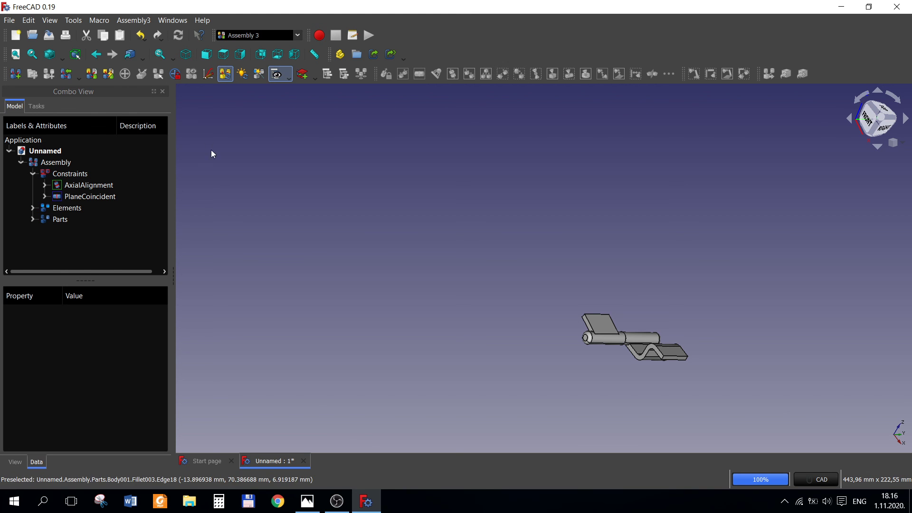
click(60, 219)
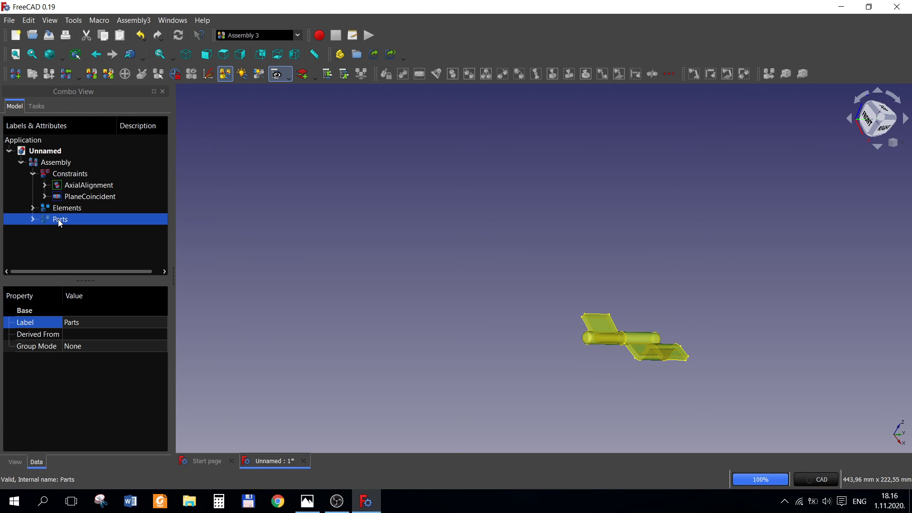
click(60, 208)
click(475, 280)
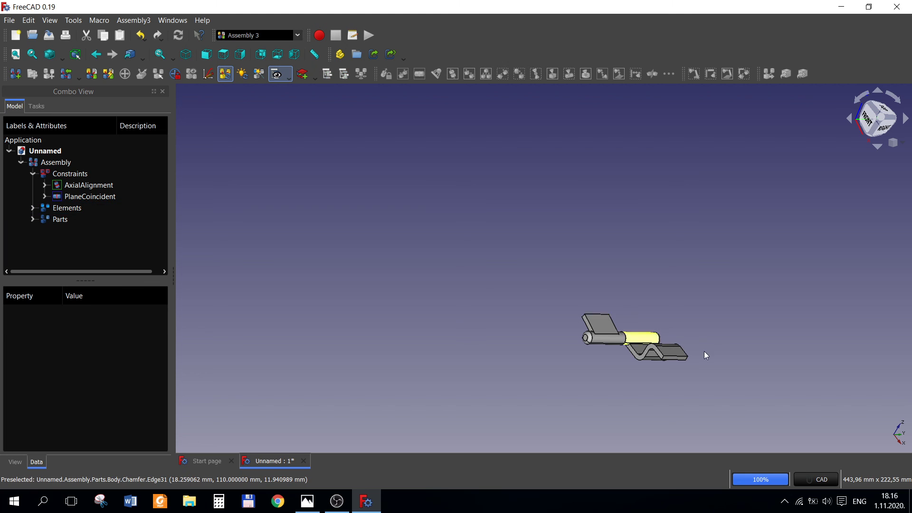
scroll(684, 337, up, 3)
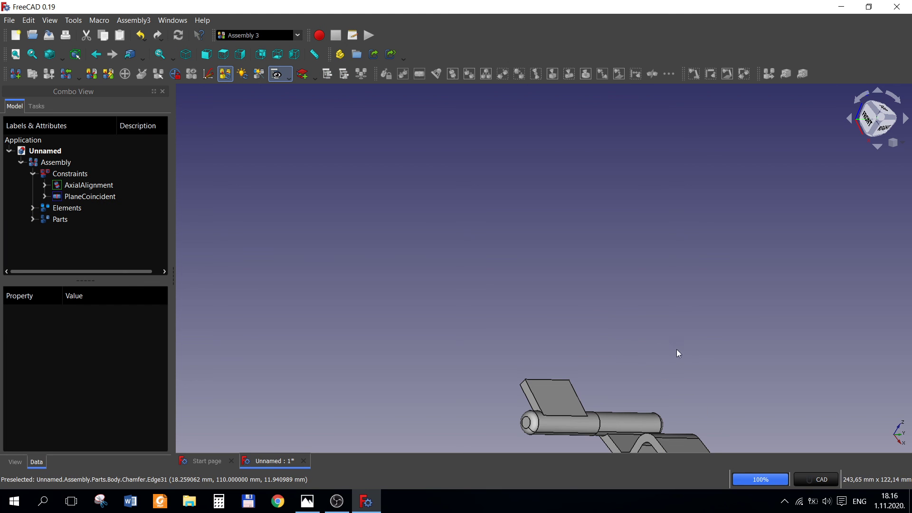
click(558, 394)
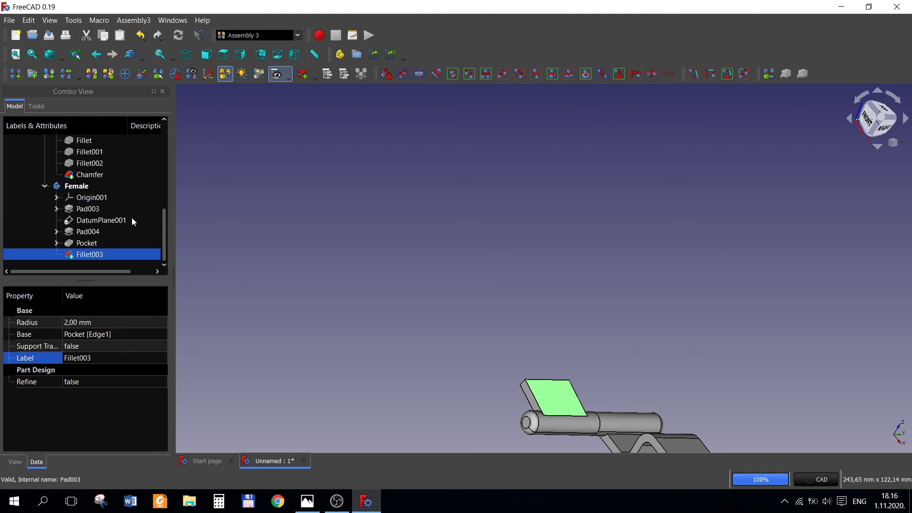
scroll(162, 240, up, 1)
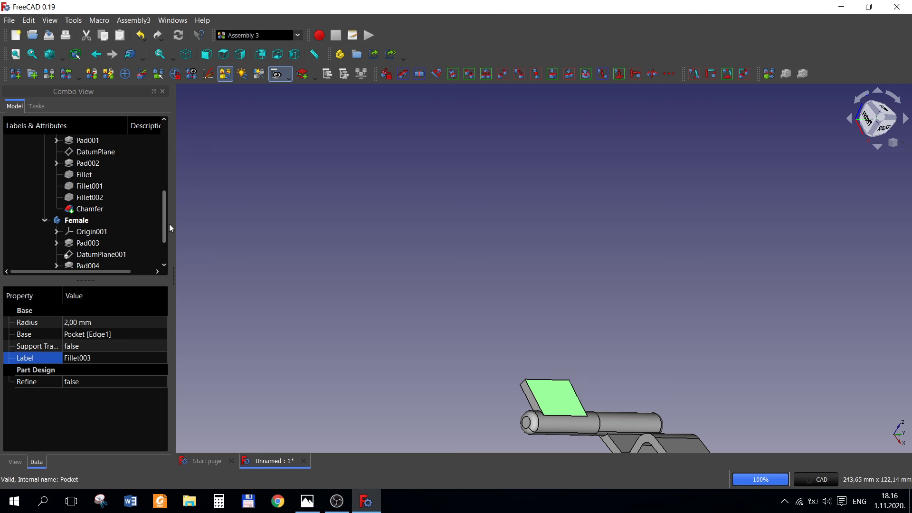
click(71, 221)
Transform the Female body by -30° around the hinge pin axis and confirm
right_click(77, 219)
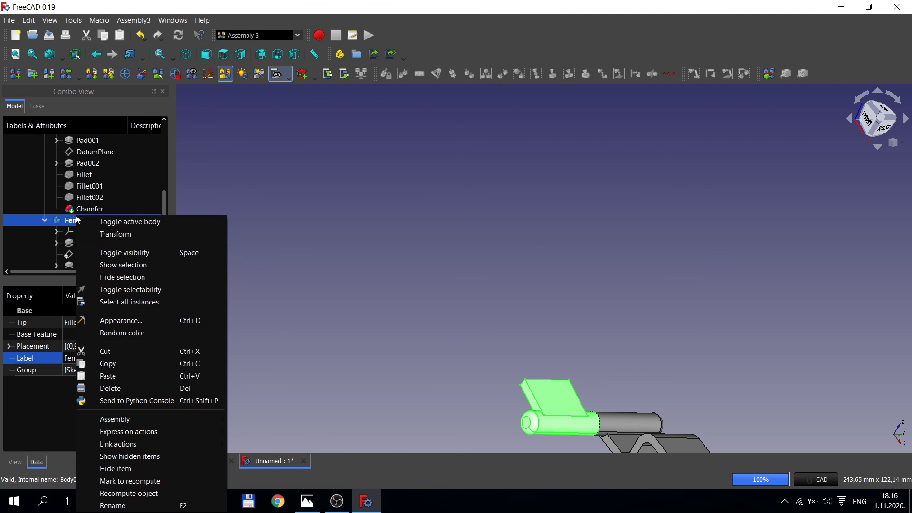
click(129, 232)
scroll(519, 346, up, 2)
scroll(518, 346, down, 2)
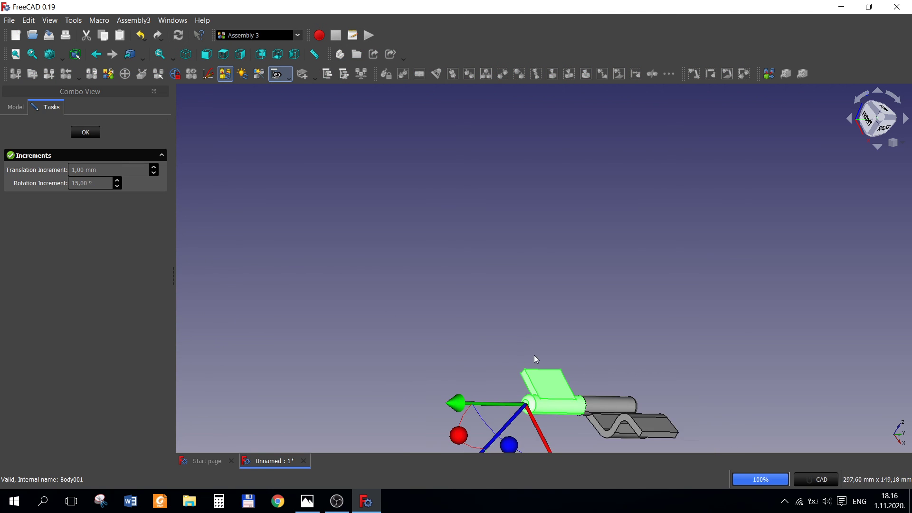
scroll(534, 355, down, 1)
middle_drag(559, 448, 534, 398)
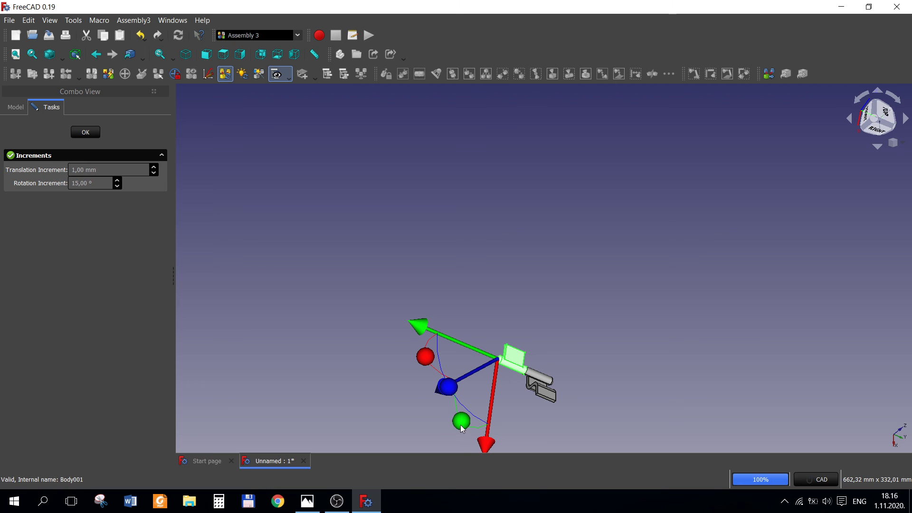
mouse_move(460, 425)
mouse_down()
mouse_move(405, 391)
mouse_move(404, 318)
mouse_move(482, 250)
mouse_move(466, 295)
mouse_move(514, 271)
mouse_move(464, 346)
mouse_up()
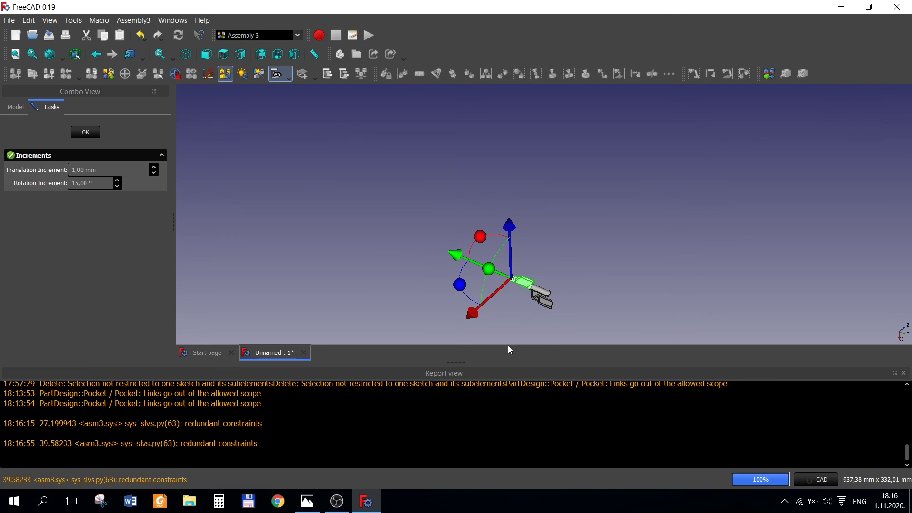
click(904, 374)
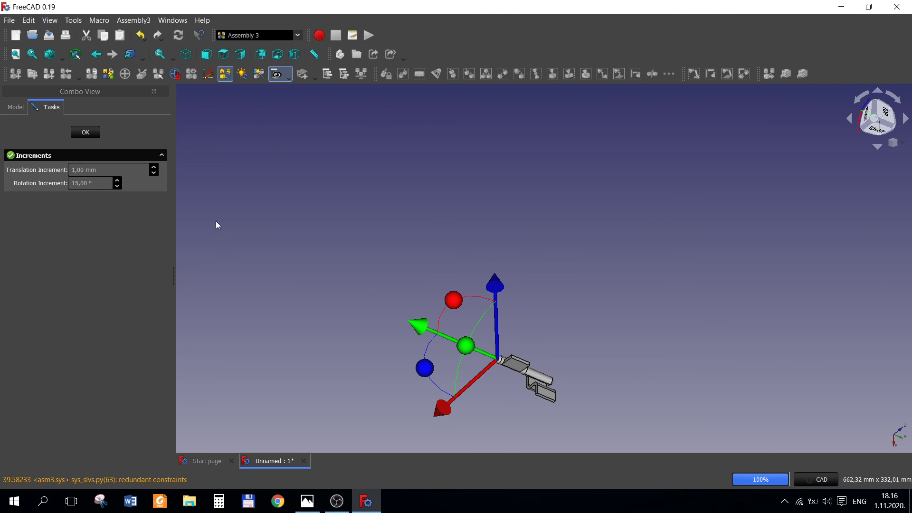
click(86, 135)
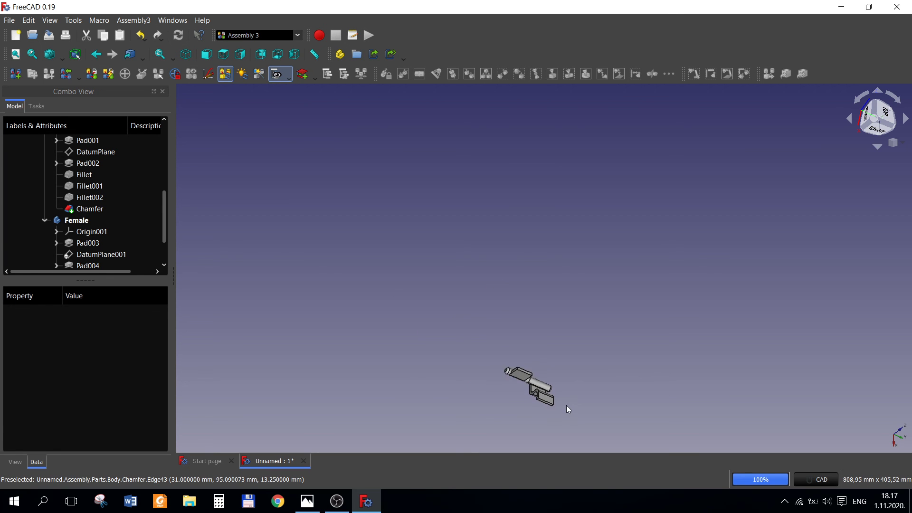
scroll(559, 391, up, 4)
scroll(561, 392, up, 3)
middle_drag(569, 375, 480, 370)
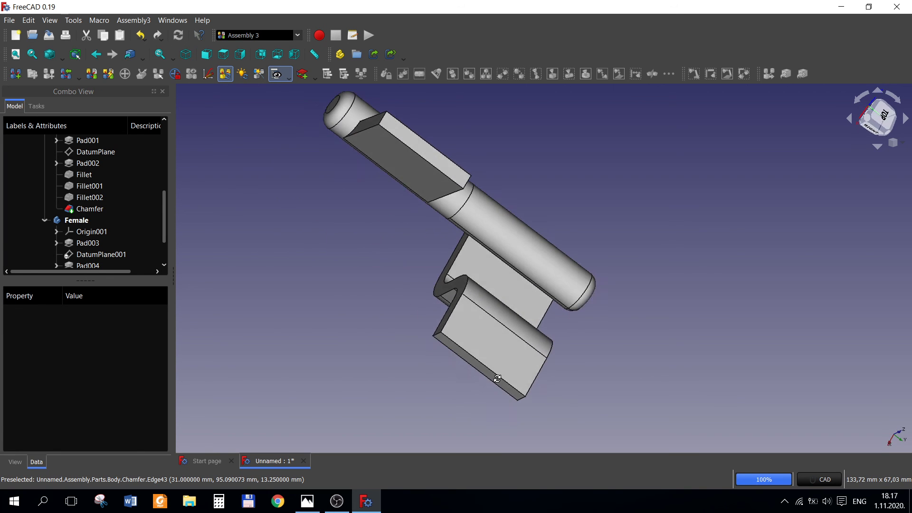
click(81, 220)
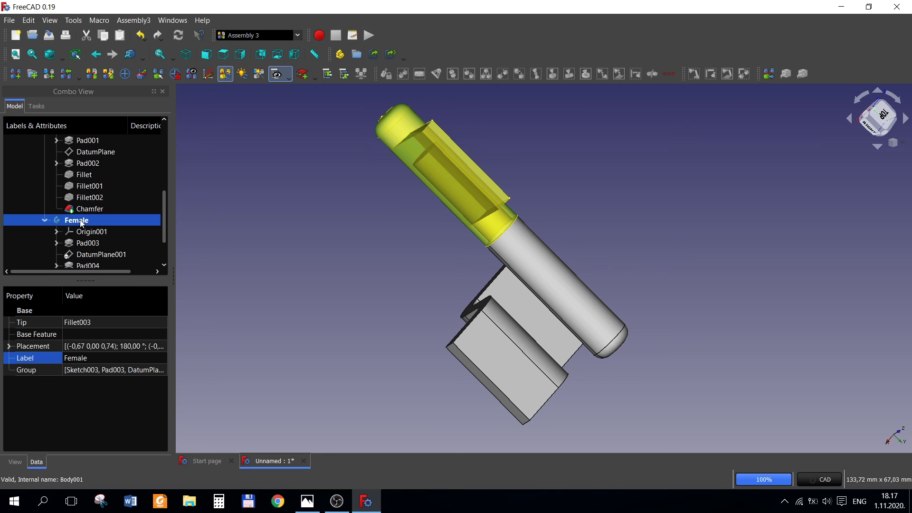
click(308, 505)
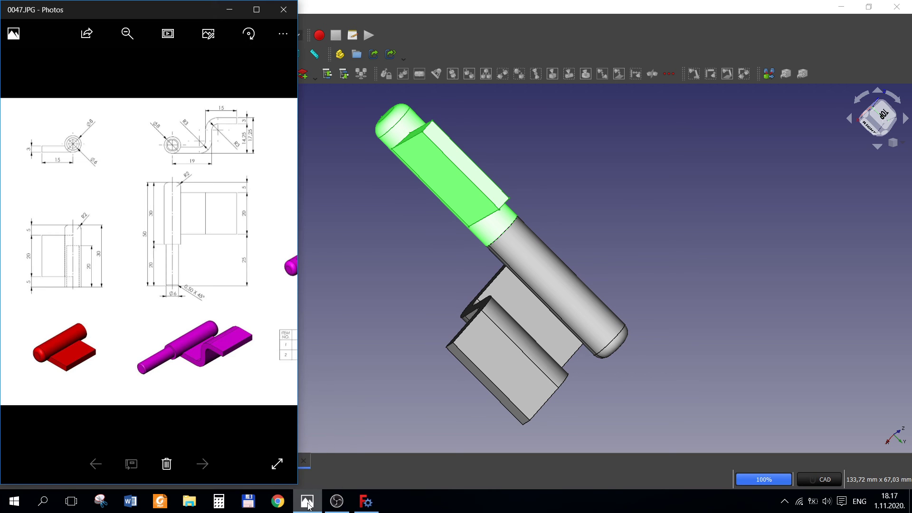
click(688, 334)
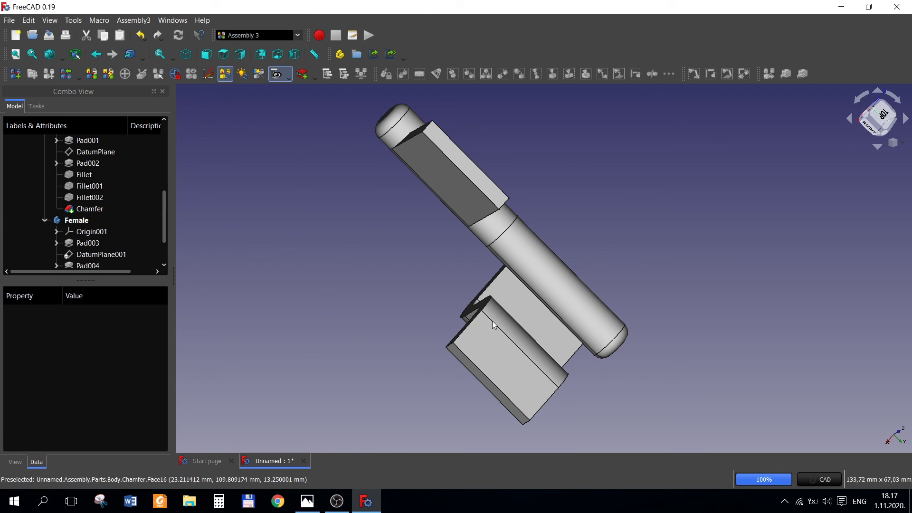
Set the Female body's shape colour to pure red in its Appearance settings
right_click(80, 220)
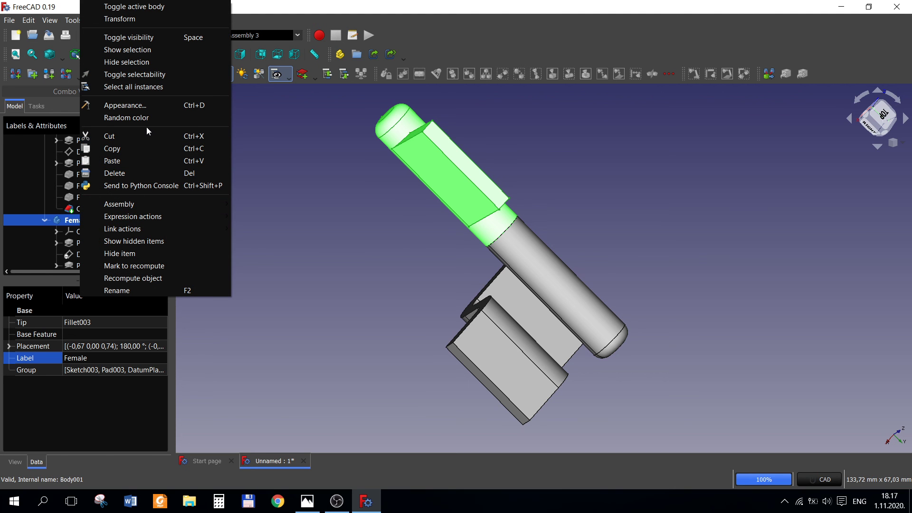
click(132, 106)
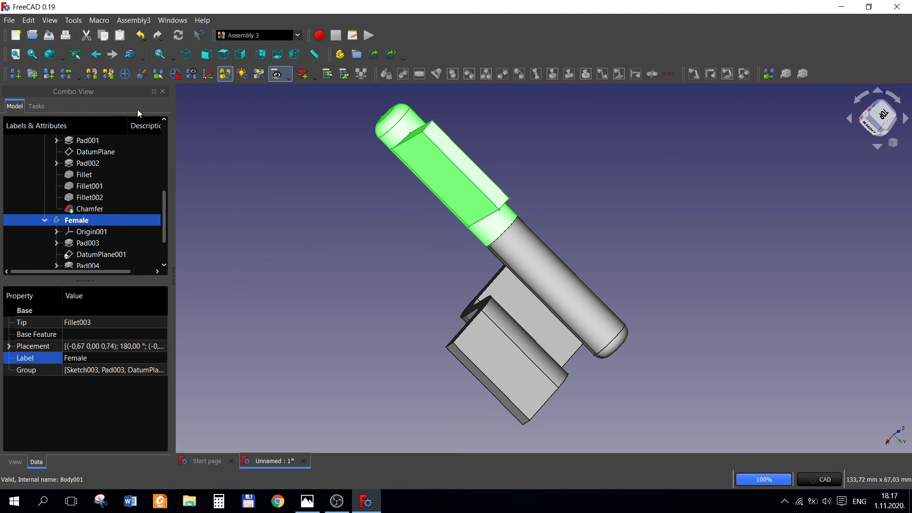
click(126, 232)
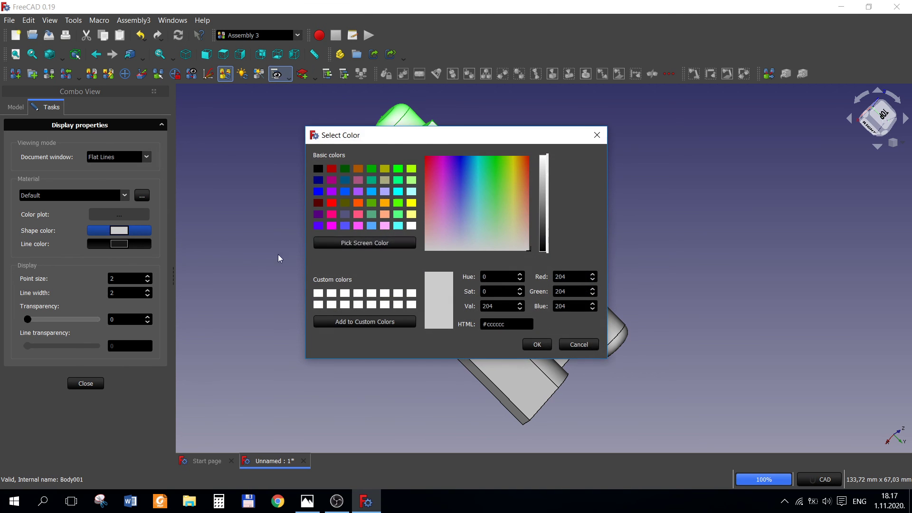
click(331, 204)
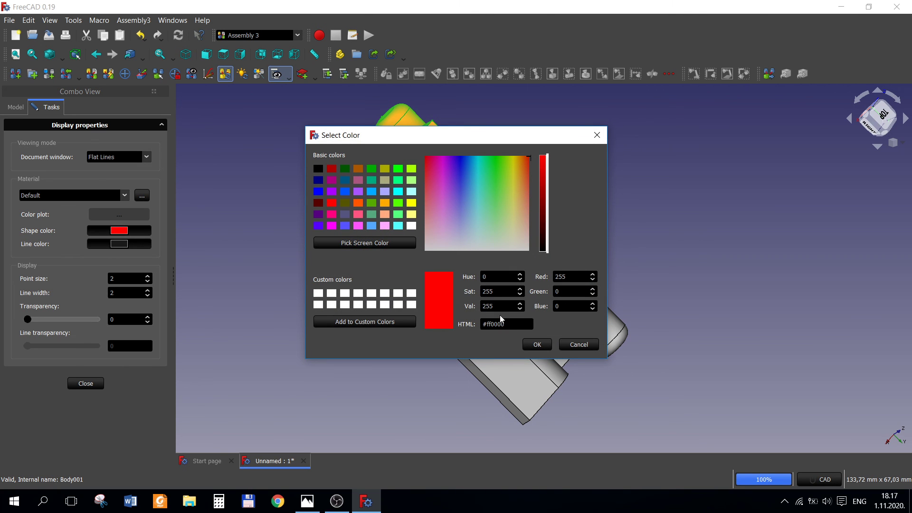
click(535, 345)
click(345, 394)
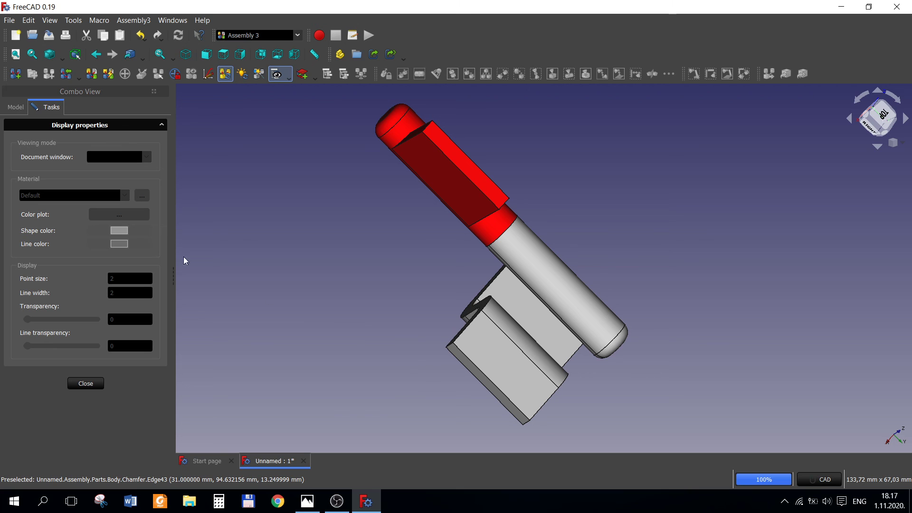
click(95, 382)
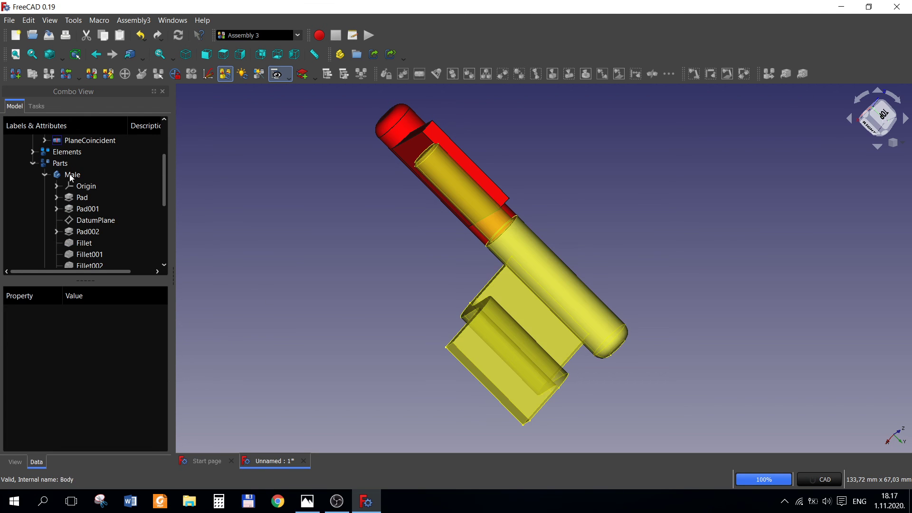
Set the Male body's shape colour to magenta #ff55ff, then orbit the hinge upright
click(69, 175)
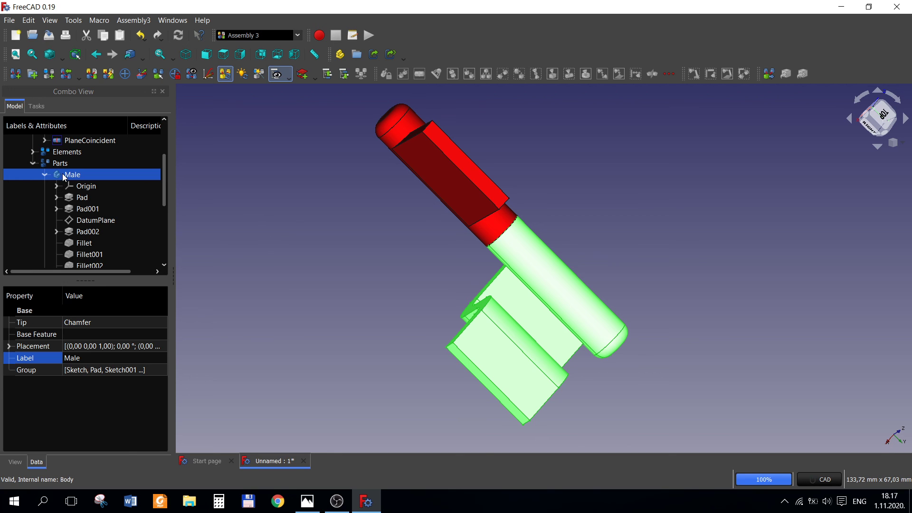
right_click(62, 173)
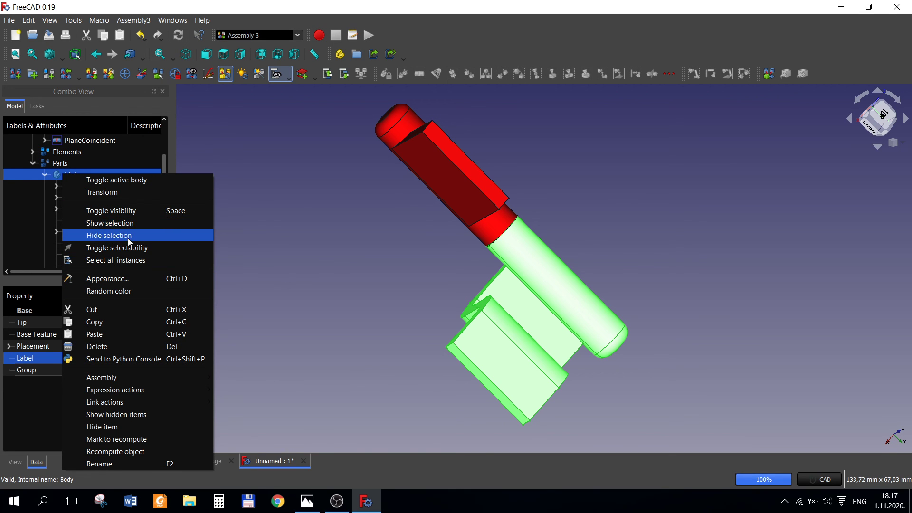
click(113, 278)
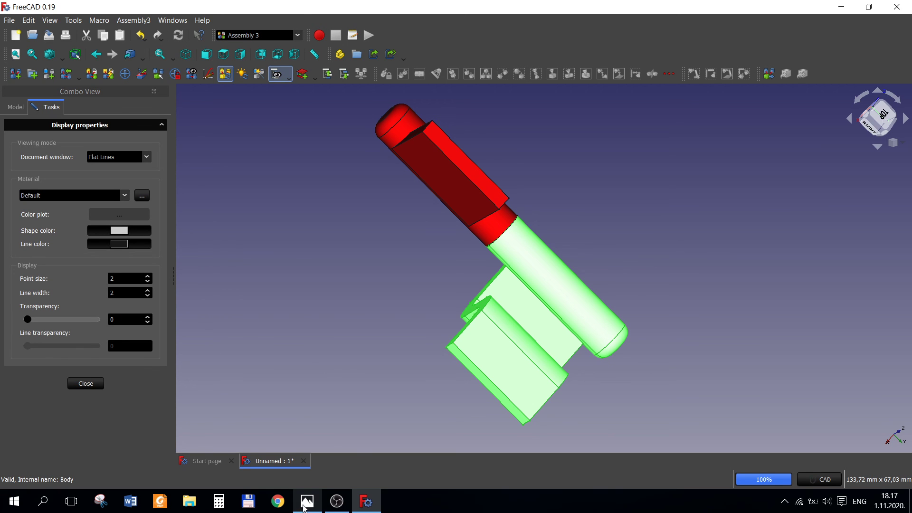
click(307, 502)
click(366, 502)
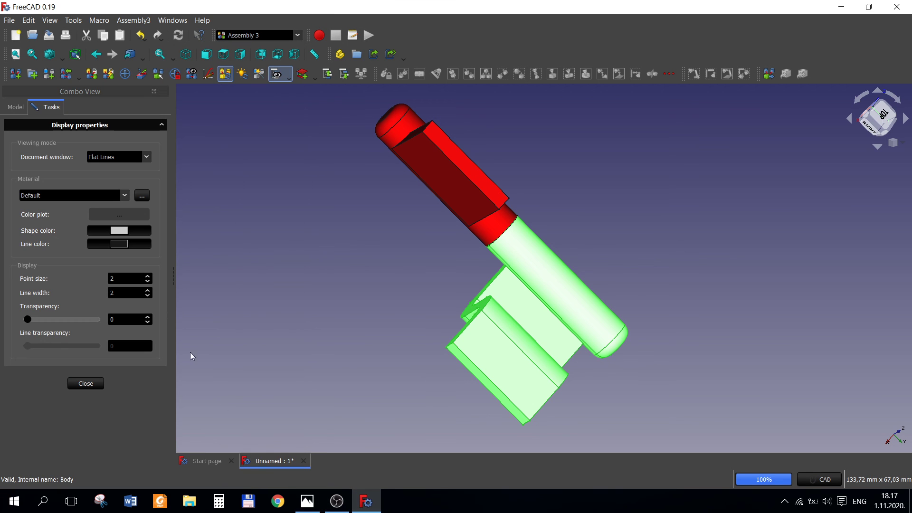
click(118, 230)
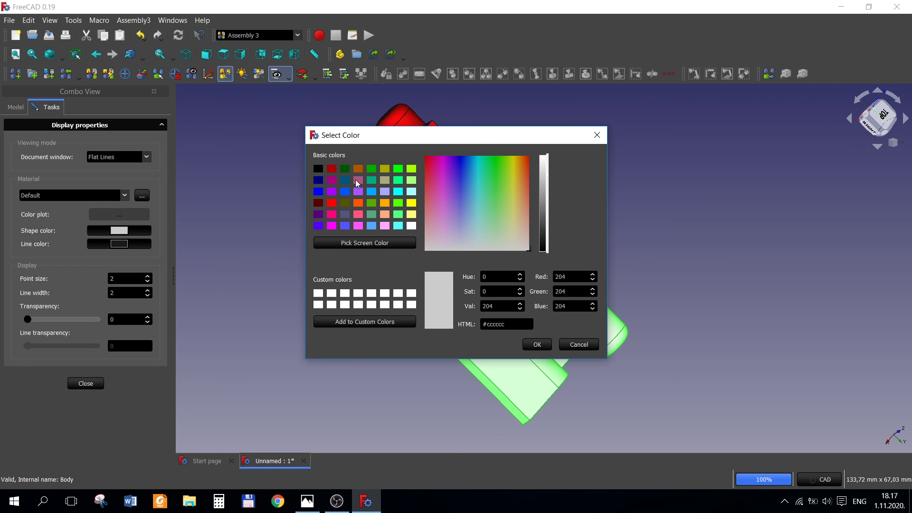
click(358, 226)
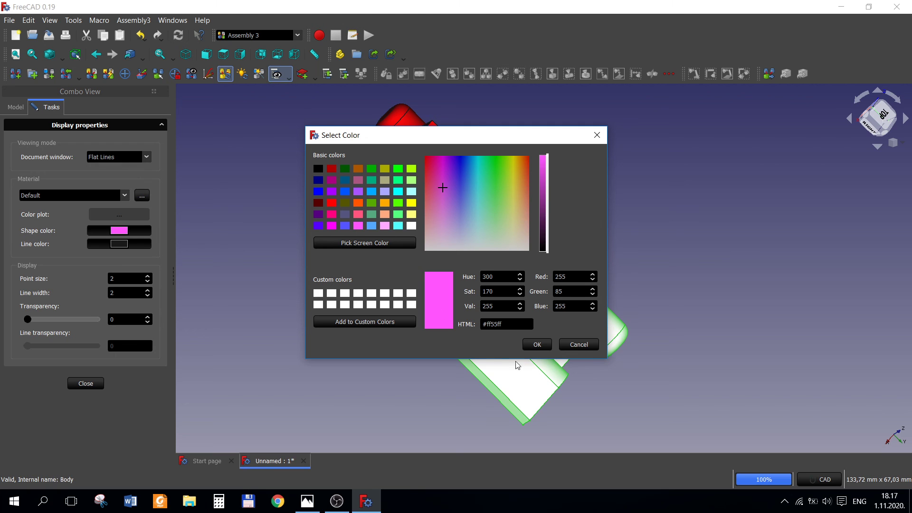
click(537, 345)
scroll(412, 342, down, 2)
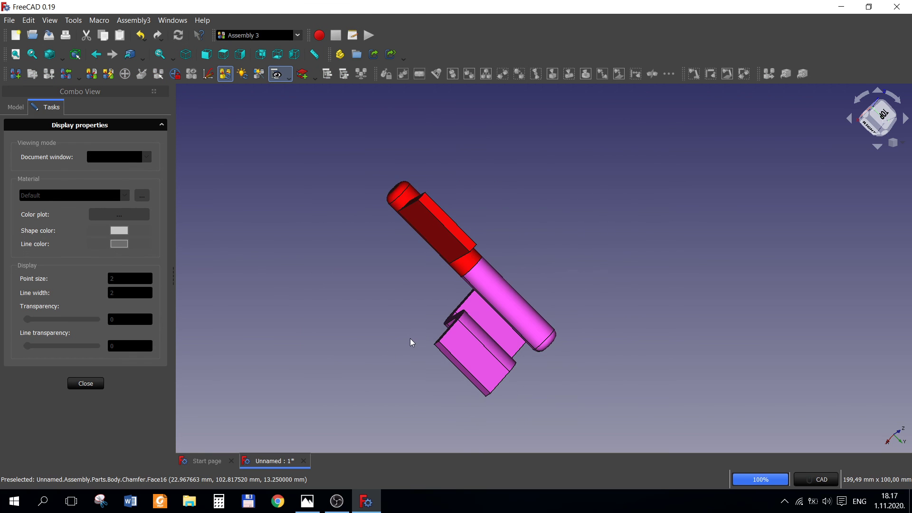
mouse_move(409, 338)
middle_down()
mouse_move(352, 282)
mouse_move(316, 266)
mouse_move(309, 238)
mouse_move(318, 226)
mouse_move(460, 209)
mouse_move(551, 252)
middle_up()
Orbit to a rear view of the hinge and zoom to fit the whole assembly
mouse_move(452, 225)
middle_down()
mouse_move(379, 218)
mouse_move(319, 240)
mouse_move(318, 252)
mouse_move(375, 282)
middle_up()
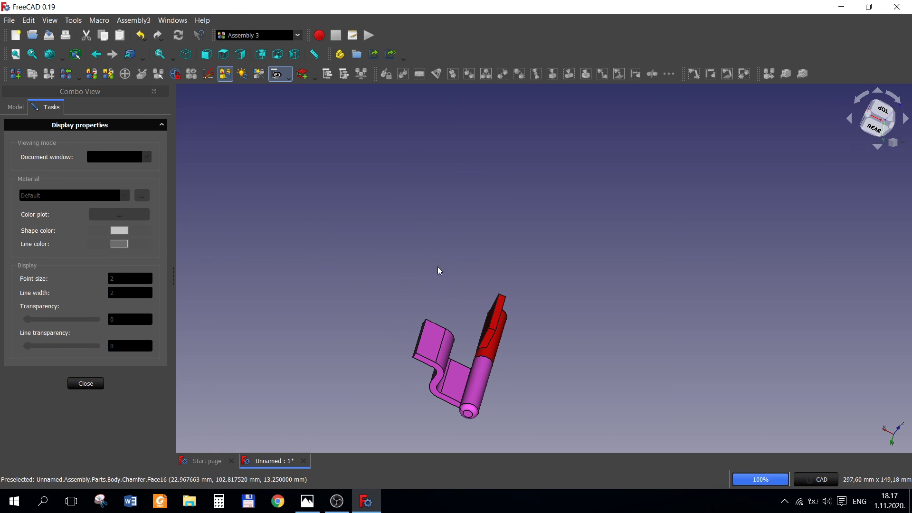
click(893, 142)
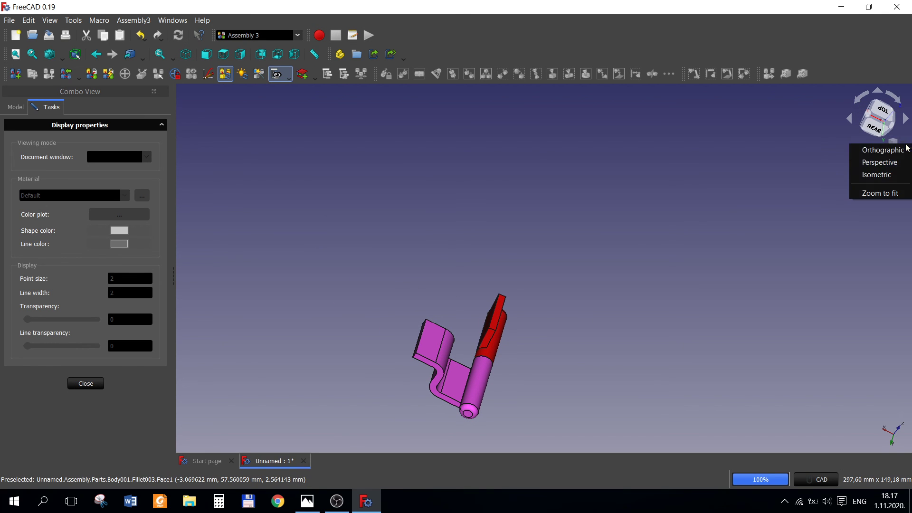
click(886, 192)
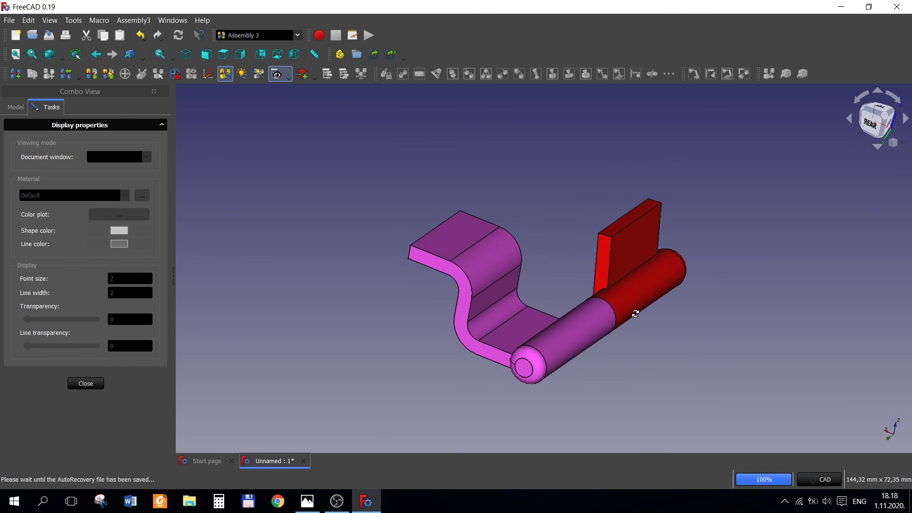